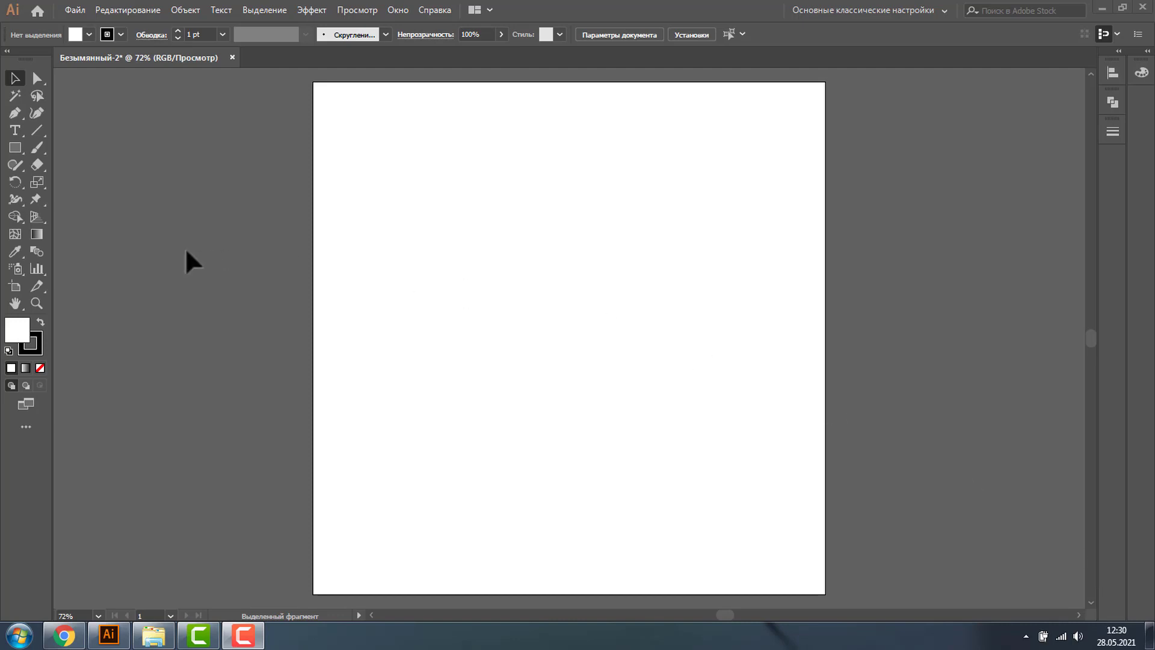
Step: Draw a tall rectangle near the page centre
click(15, 147)
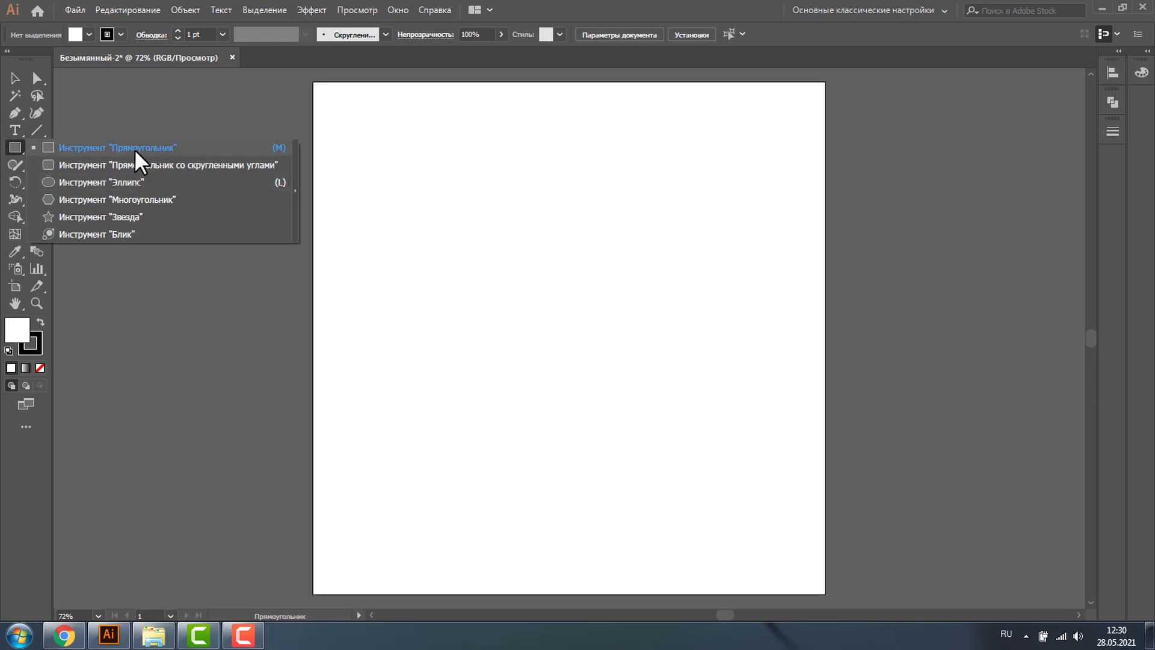
click(135, 145)
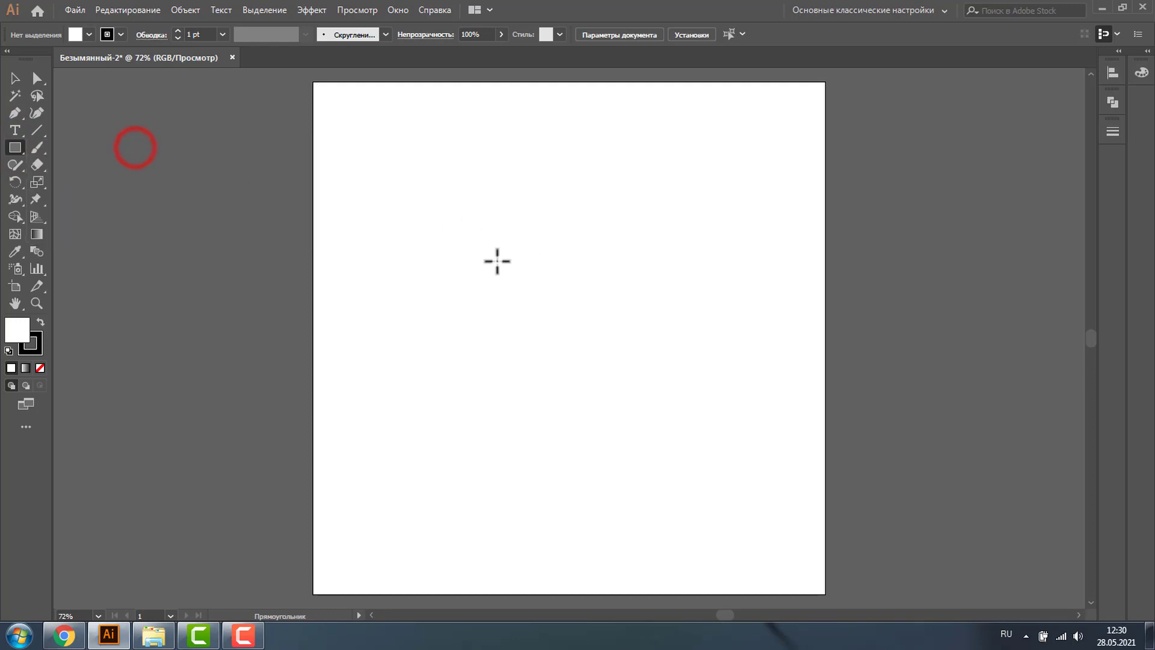
mouse_move(531, 251)
mouse_down()
mouse_move(610, 386)
mouse_move(631, 385)
mouse_up()
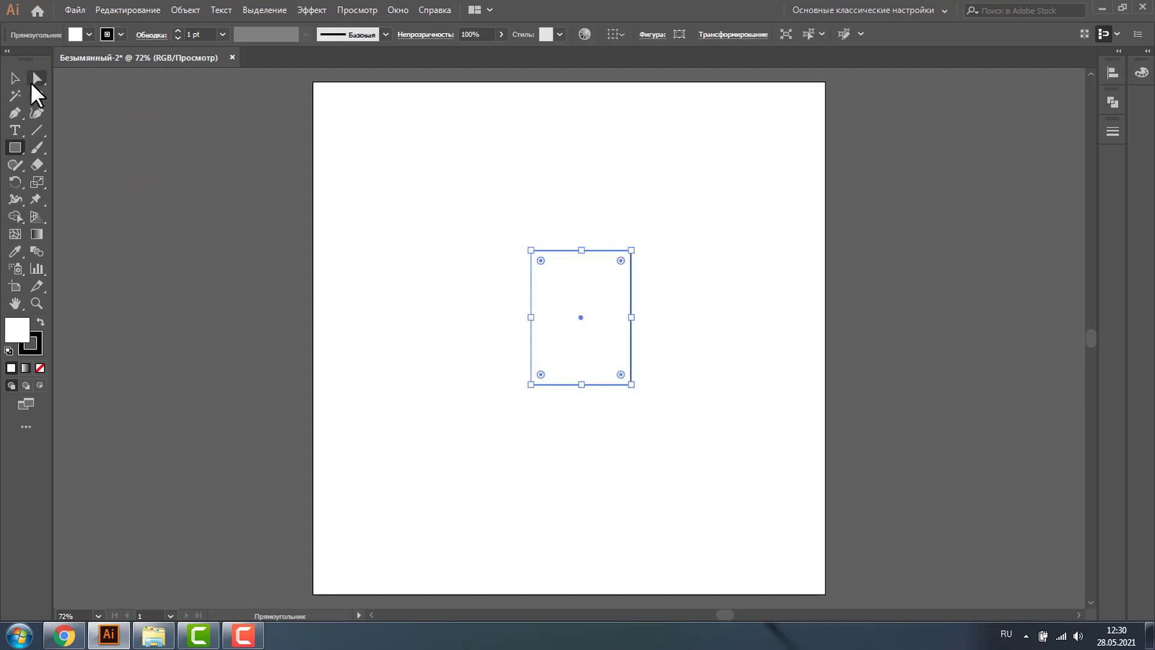
Step: Round the rectangle's two bottom corners into a 98 px semicircle
click(36, 78)
click(543, 376)
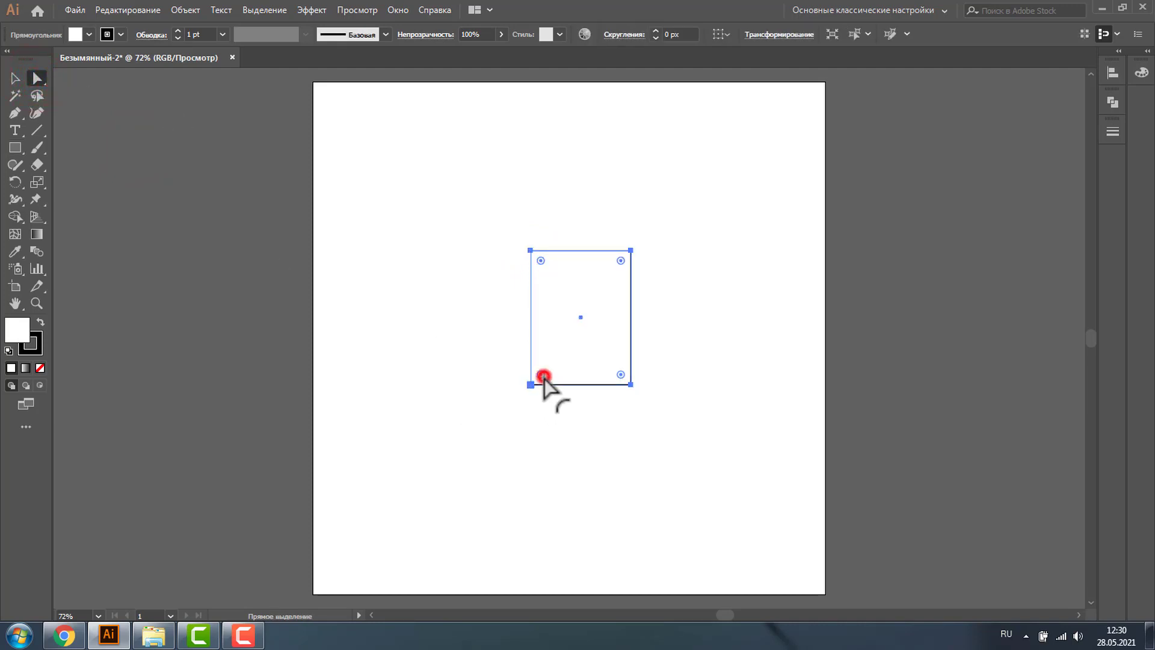
shift+click(629, 384)
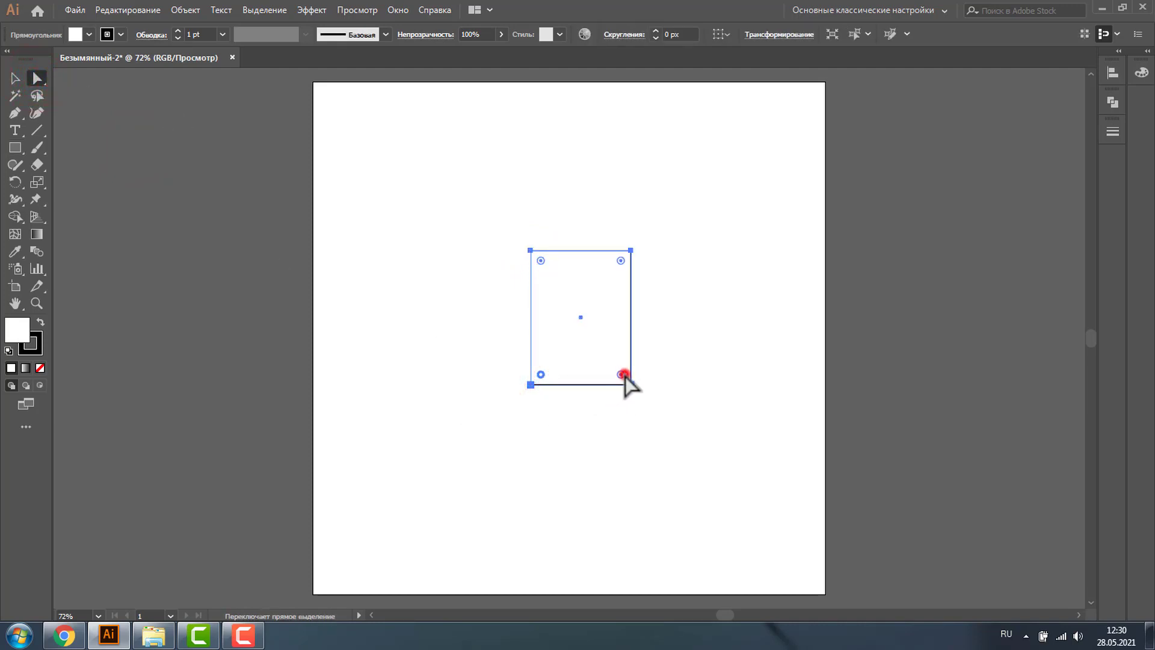
drag(541, 375, 578, 259)
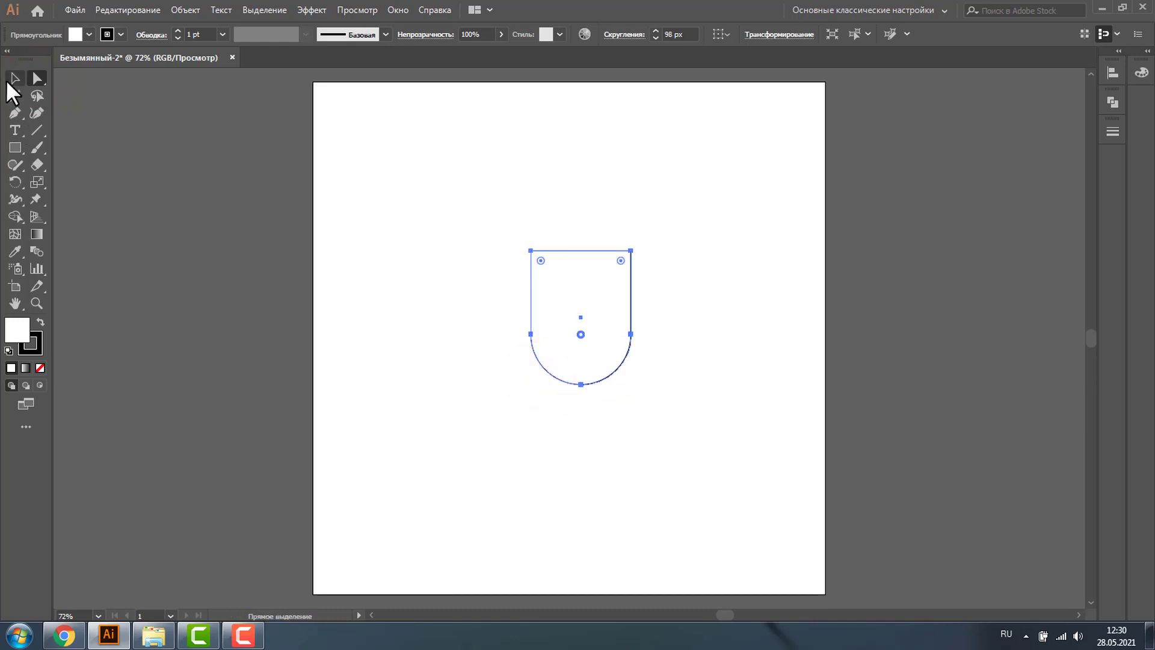
click(13, 77)
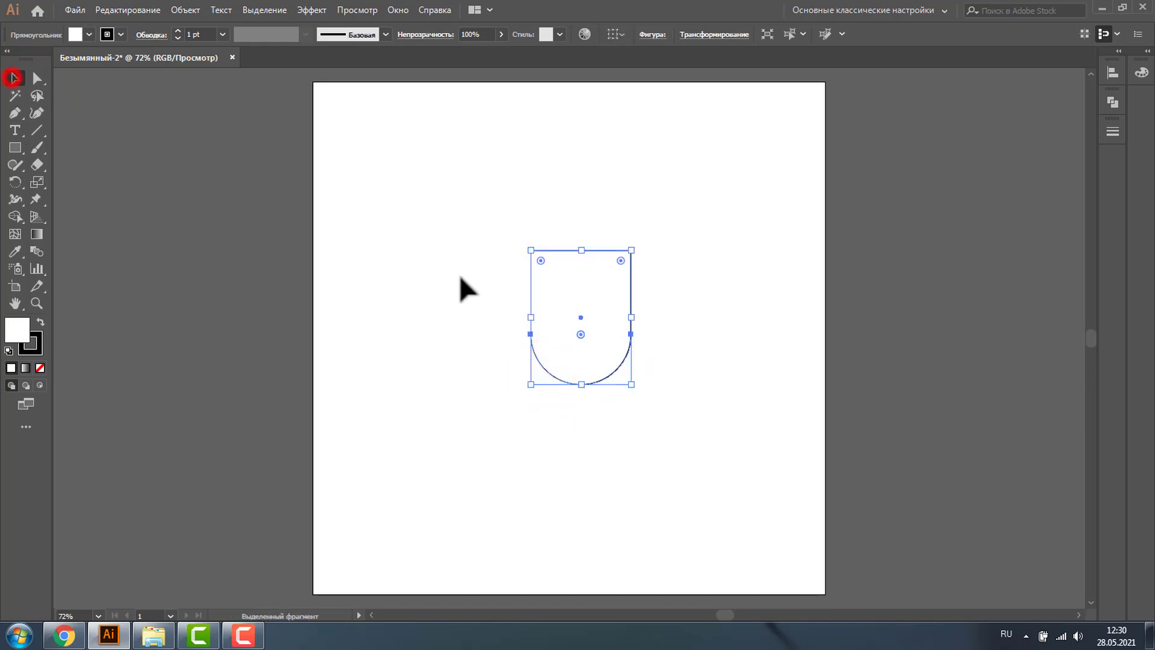
Step: Turn off Snap to Pixel and turn on Smart Guides
click(356, 9)
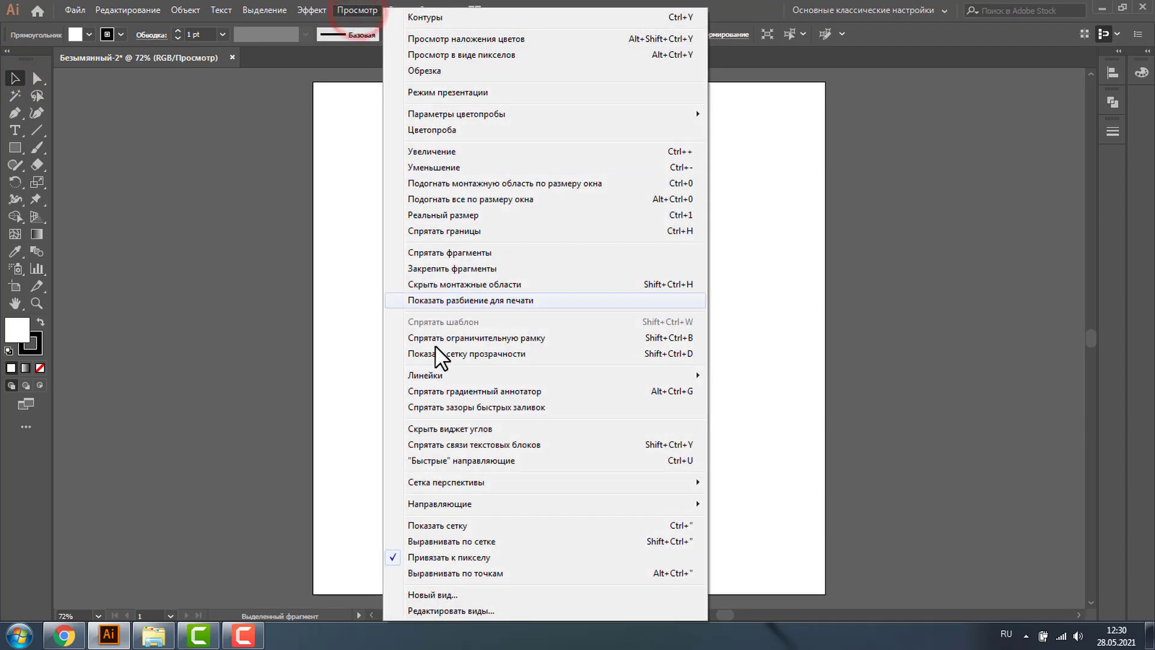
click(434, 560)
click(359, 9)
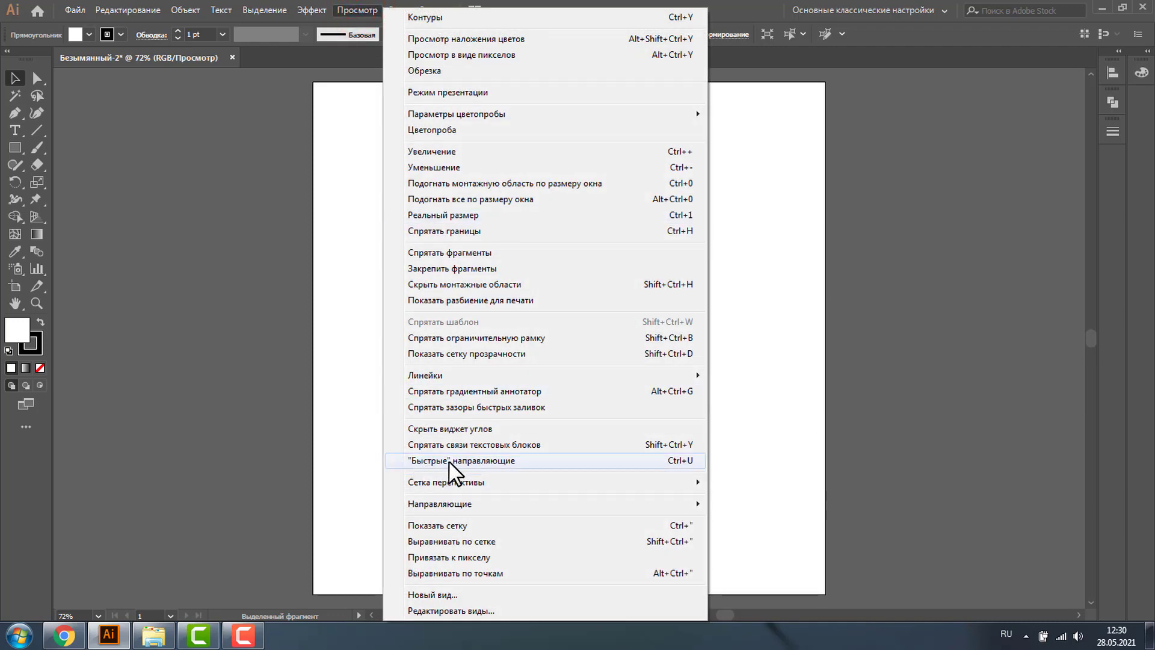
click(448, 463)
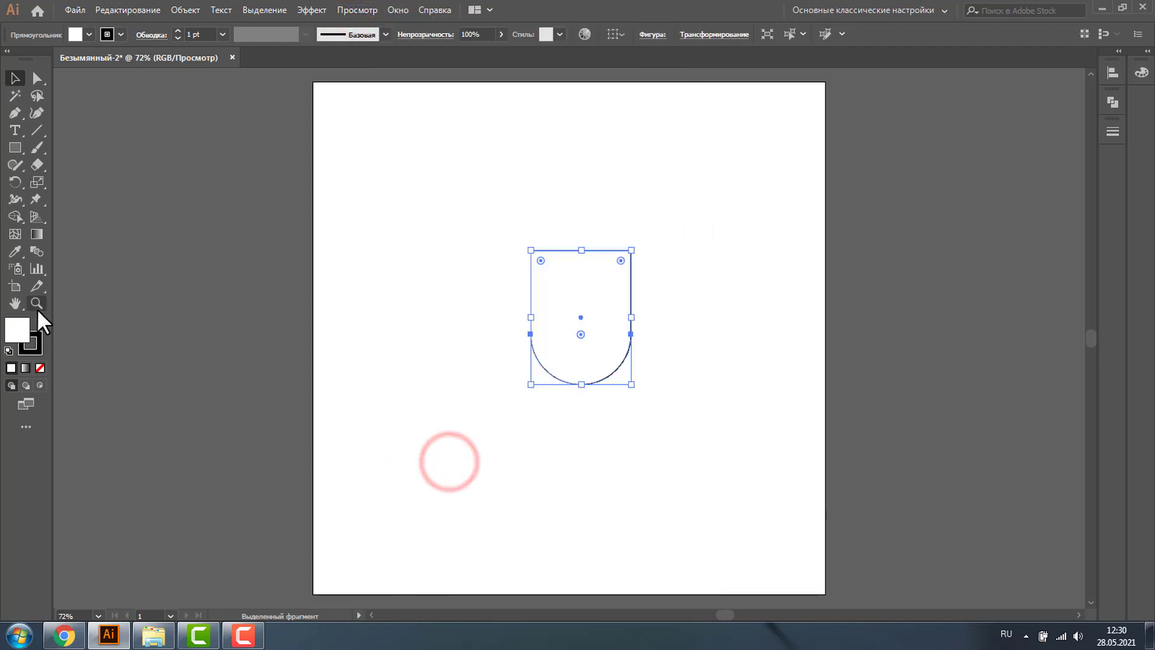
Step: Zoom in around the cup body
click(36, 303)
mouse_move(441, 192)
mouse_down()
mouse_move(550, 347)
mouse_move(650, 421)
mouse_up()
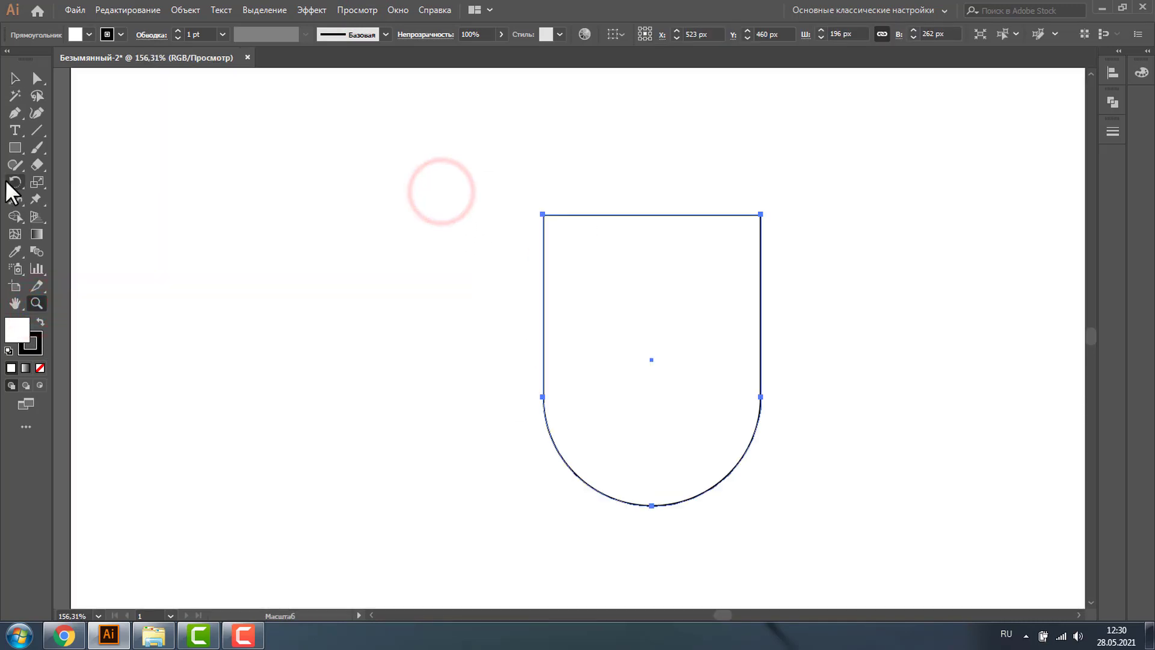
click(13, 145)
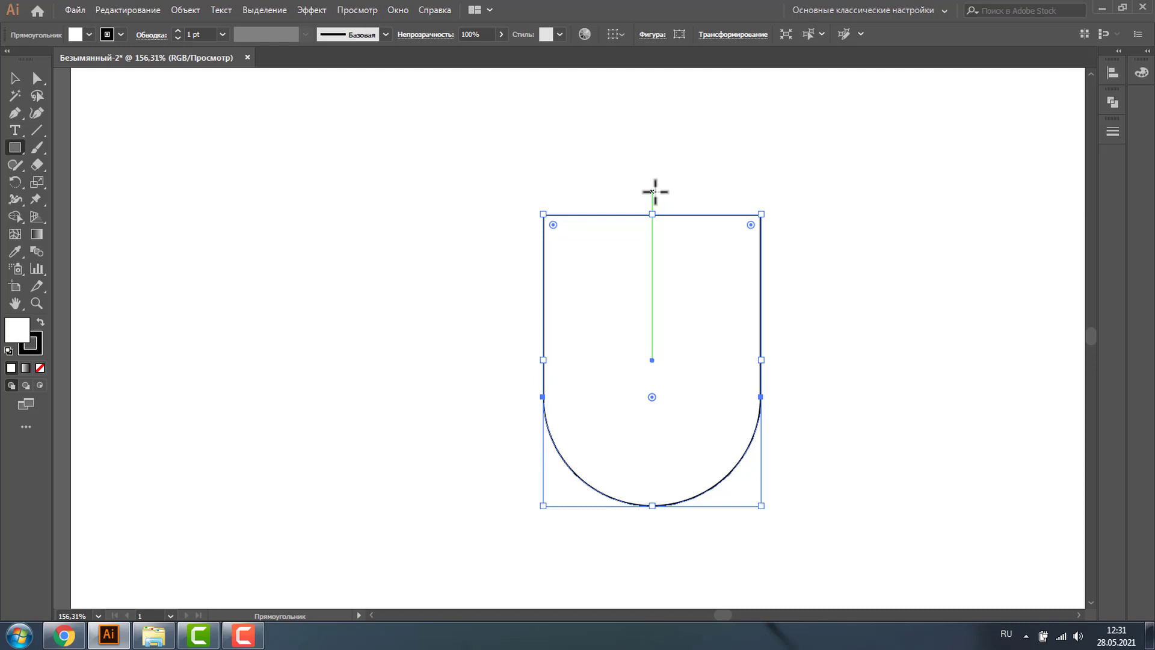
Step: Draw a wide, thin lid rectangle above the cup body and select both shapes
drag(652, 192, 784, 208)
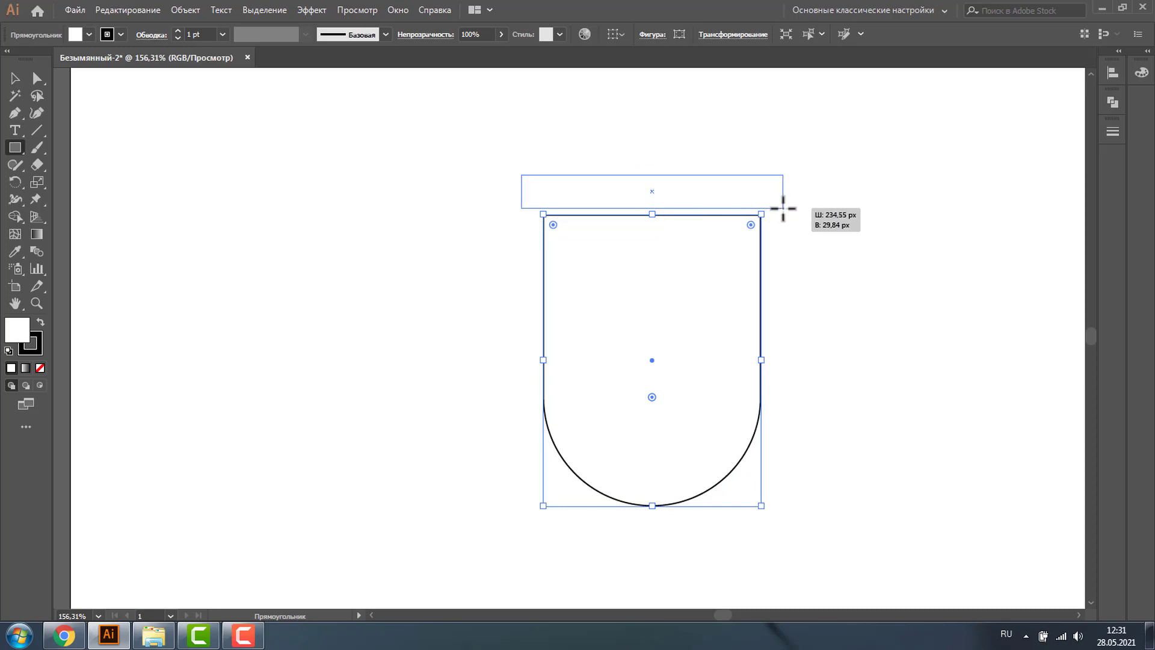
drag(784, 209, 784, 208)
click(14, 77)
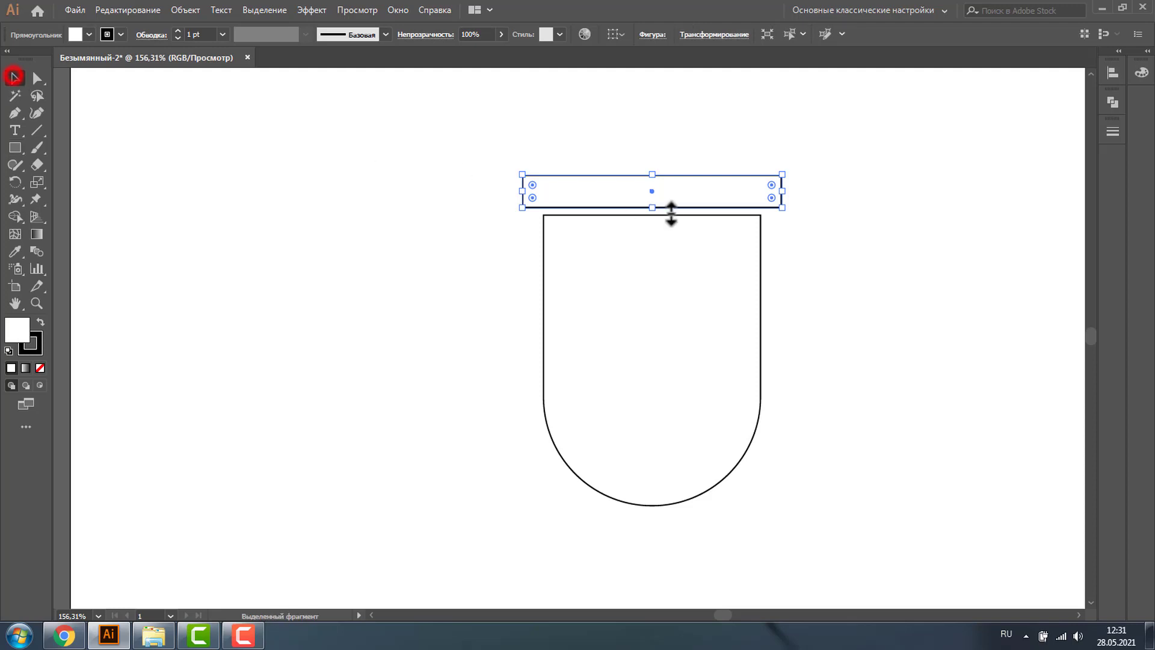
click(36, 303)
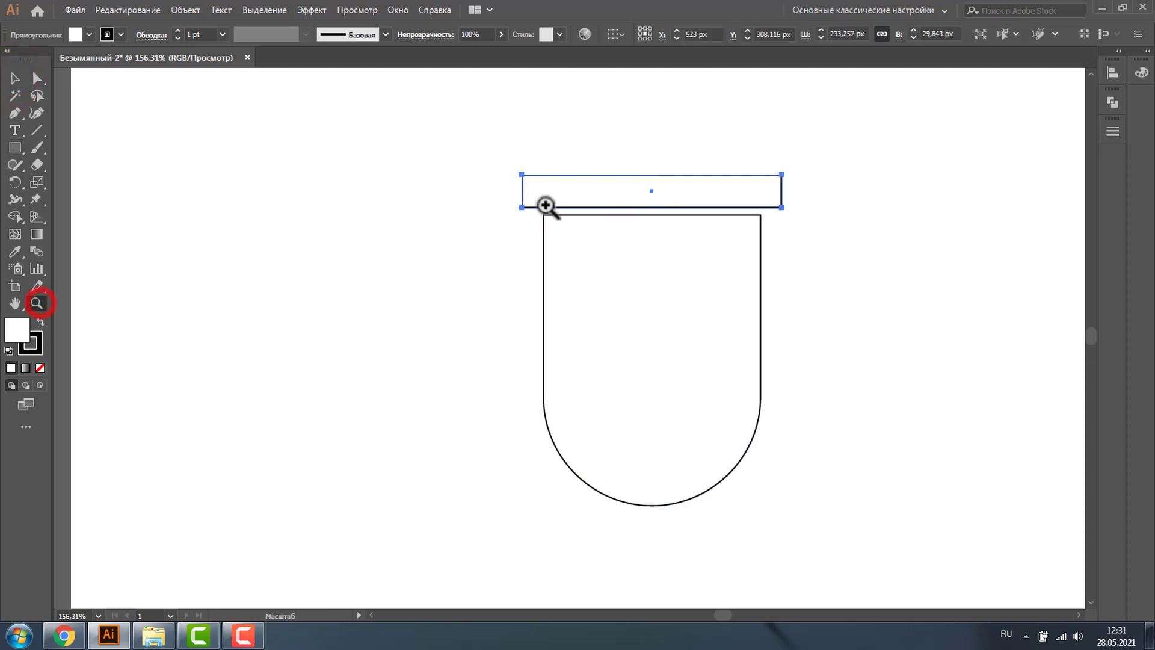
drag(508, 150, 698, 253)
click(14, 77)
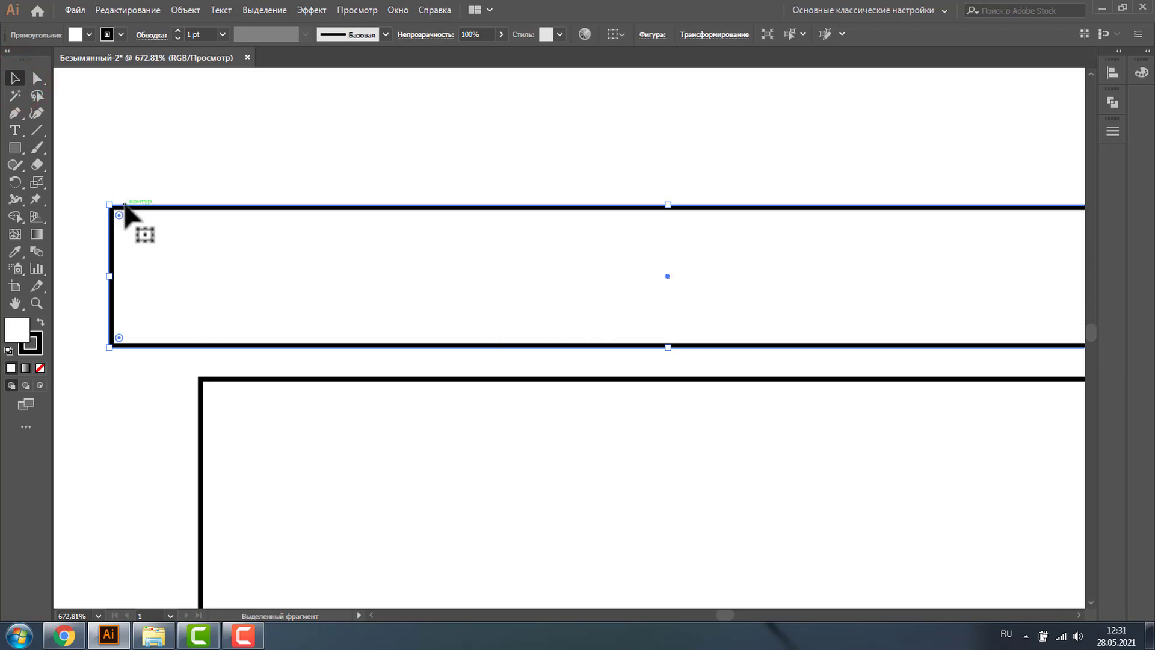
drag(167, 173, 315, 470)
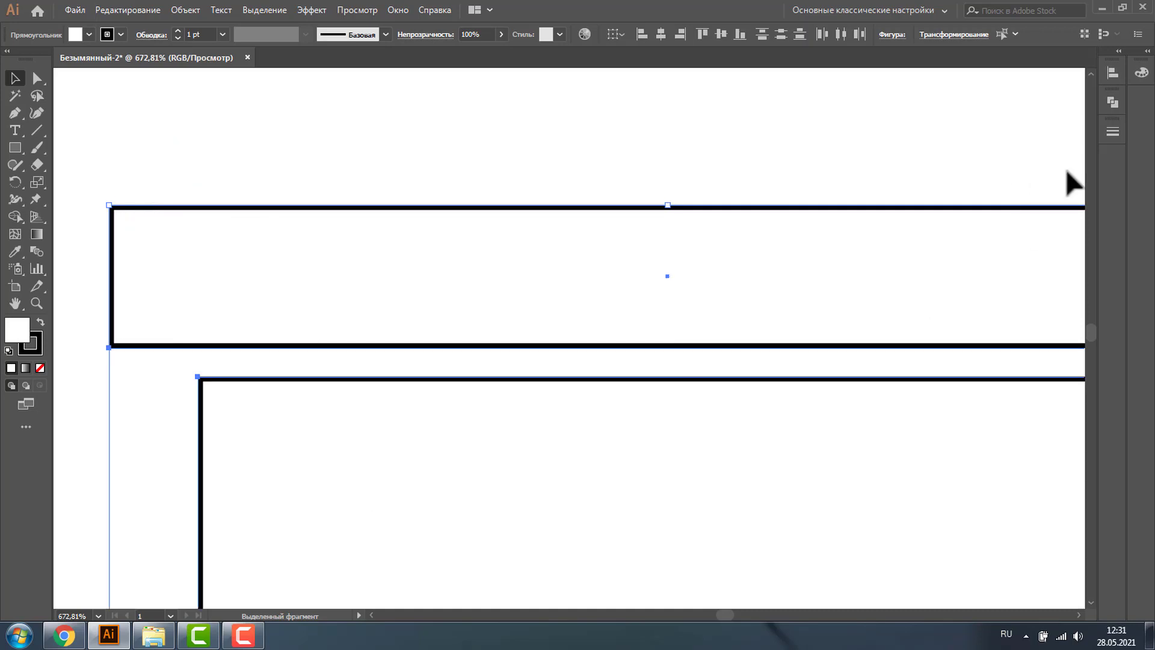
Step: Give the lid and cup body 3 pt centre-aligned strokes with round joins
click(1112, 133)
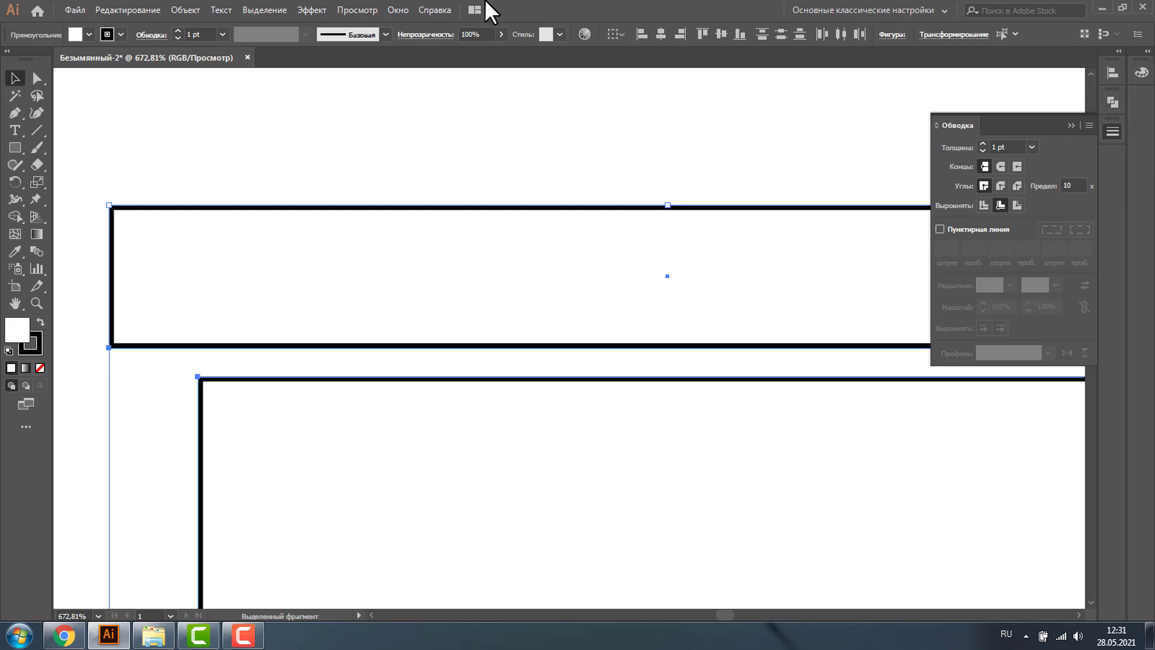
click(397, 10)
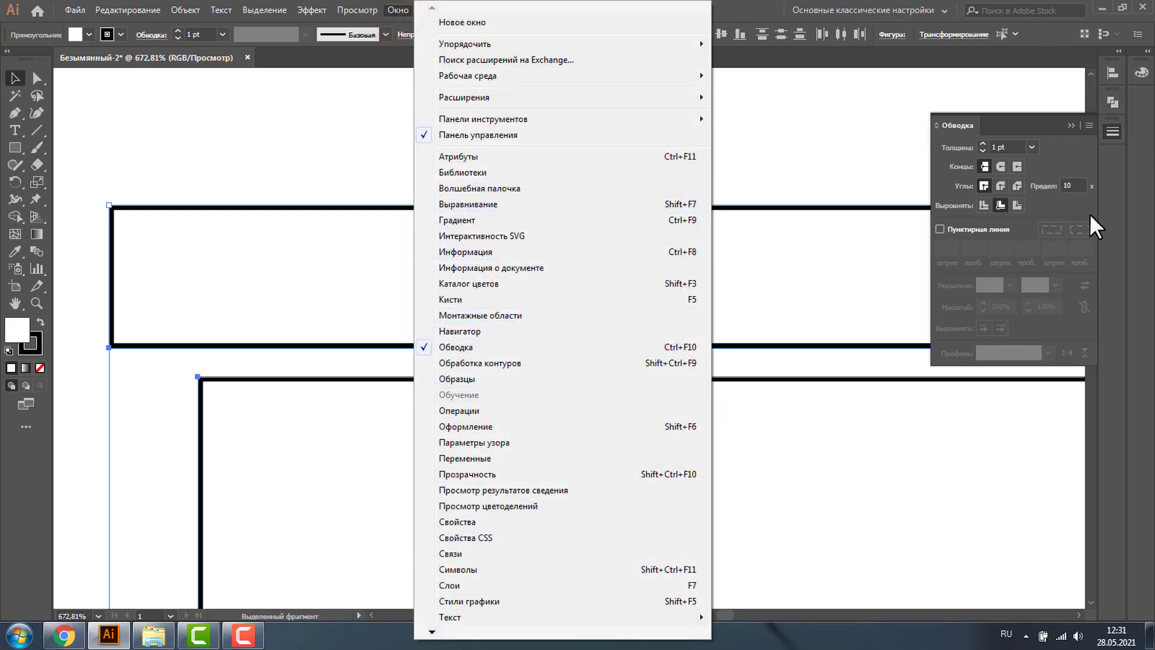
click(981, 206)
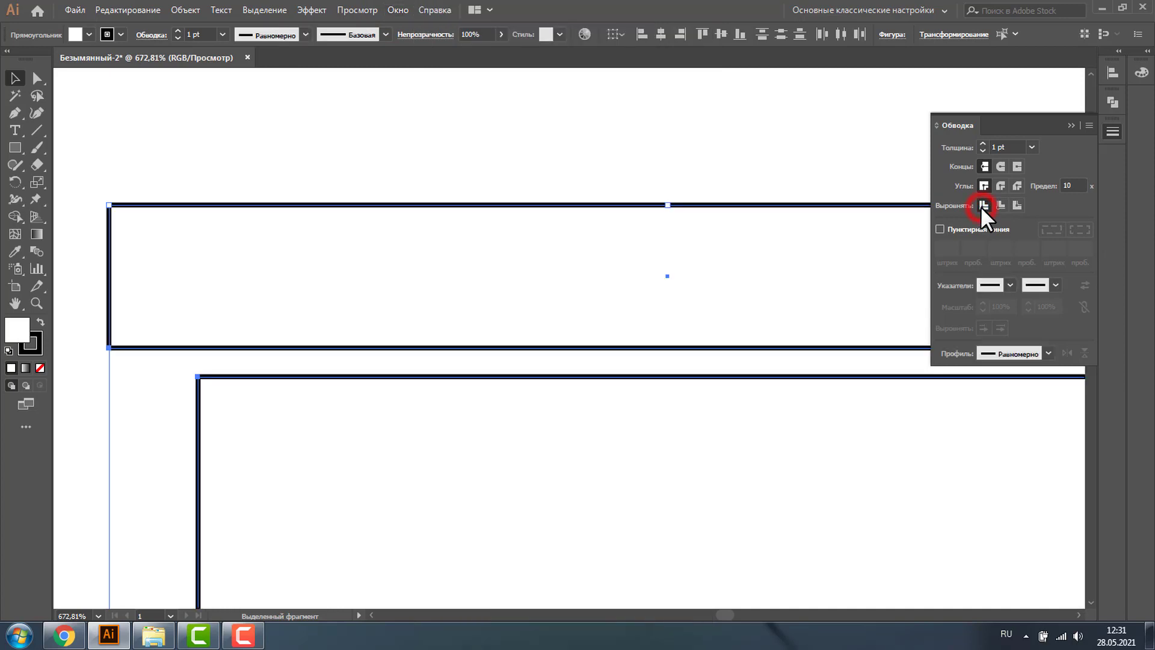
click(983, 143)
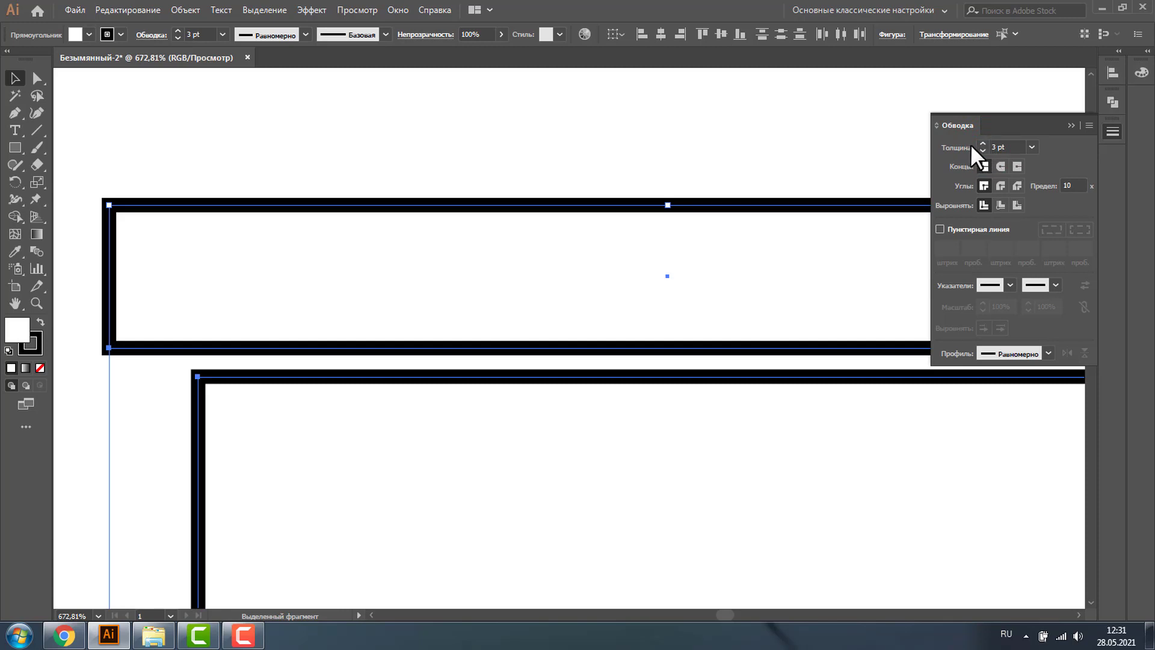
click(1002, 185)
Step: Lower the lid rectangle onto the top of the cup body
click(266, 171)
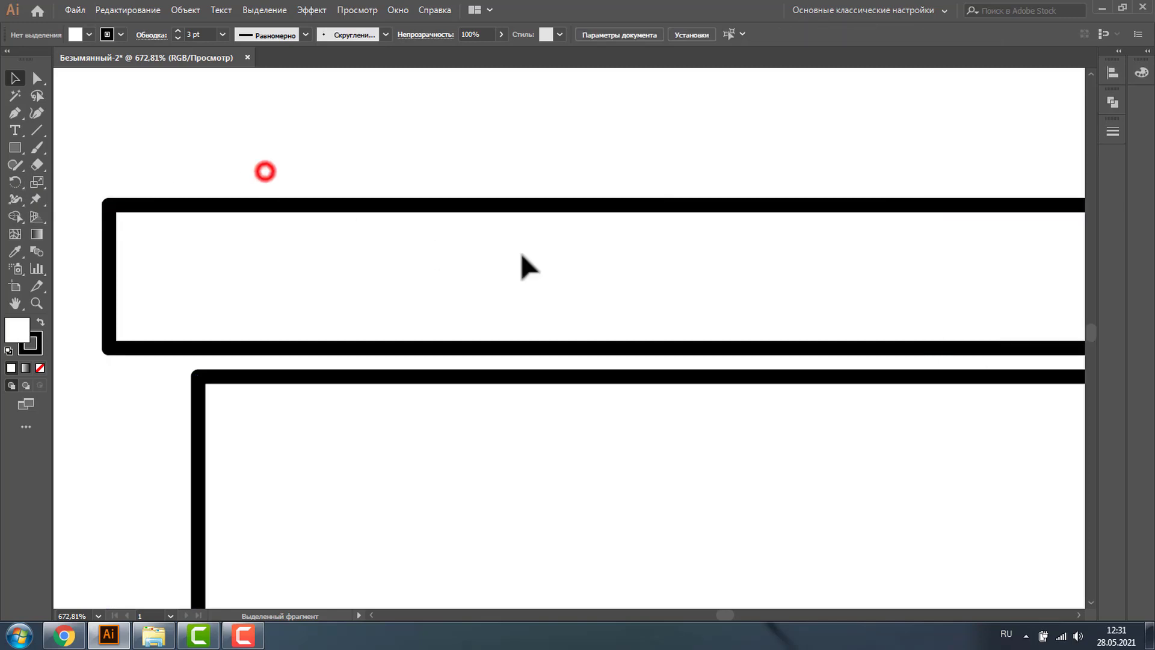
click(570, 205)
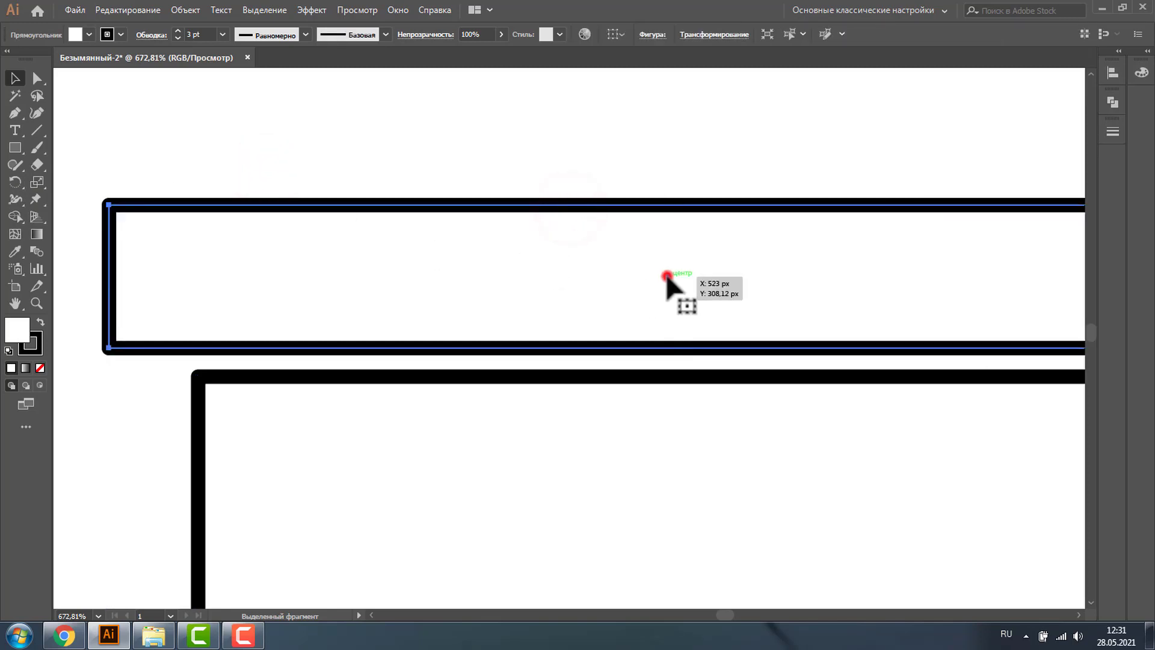
drag(667, 275, 667, 301)
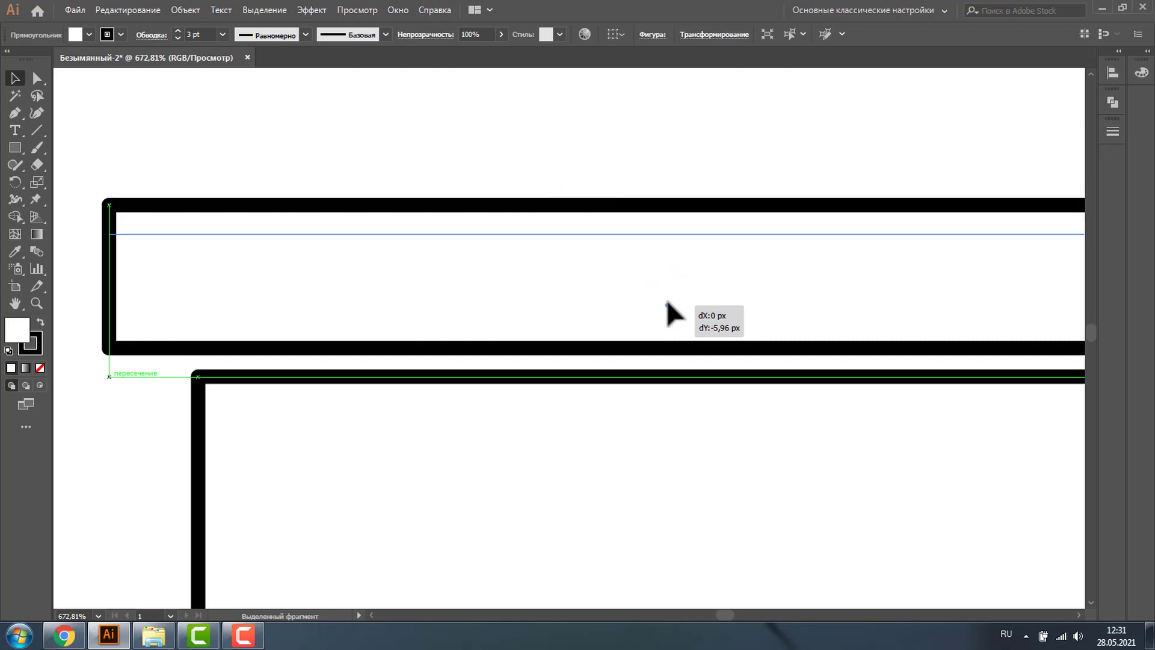
drag(666, 298, 666, 300)
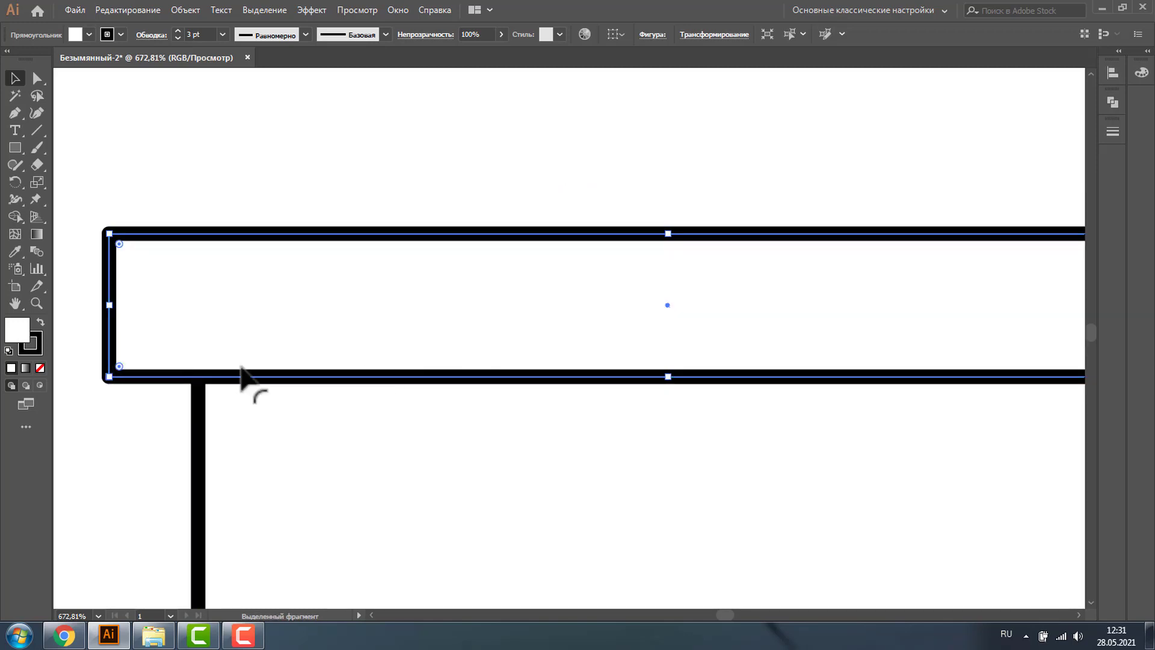
click(37, 303)
alt+click(554, 327)
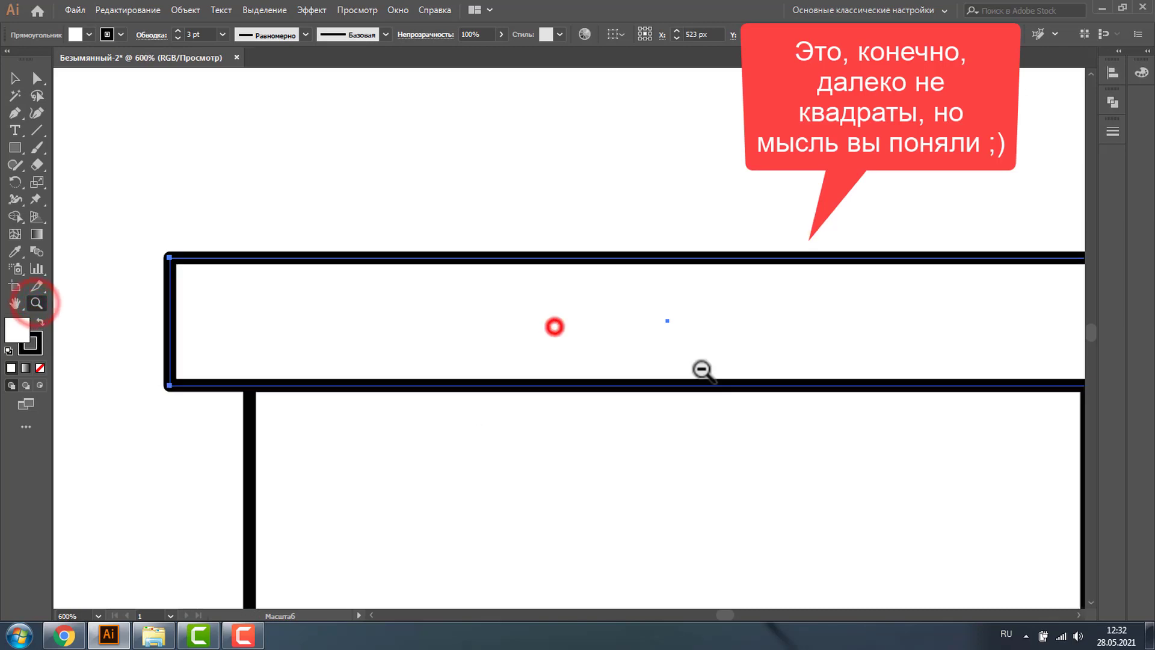
alt+click(701, 369)
alt+click(713, 392)
alt+click(642, 403)
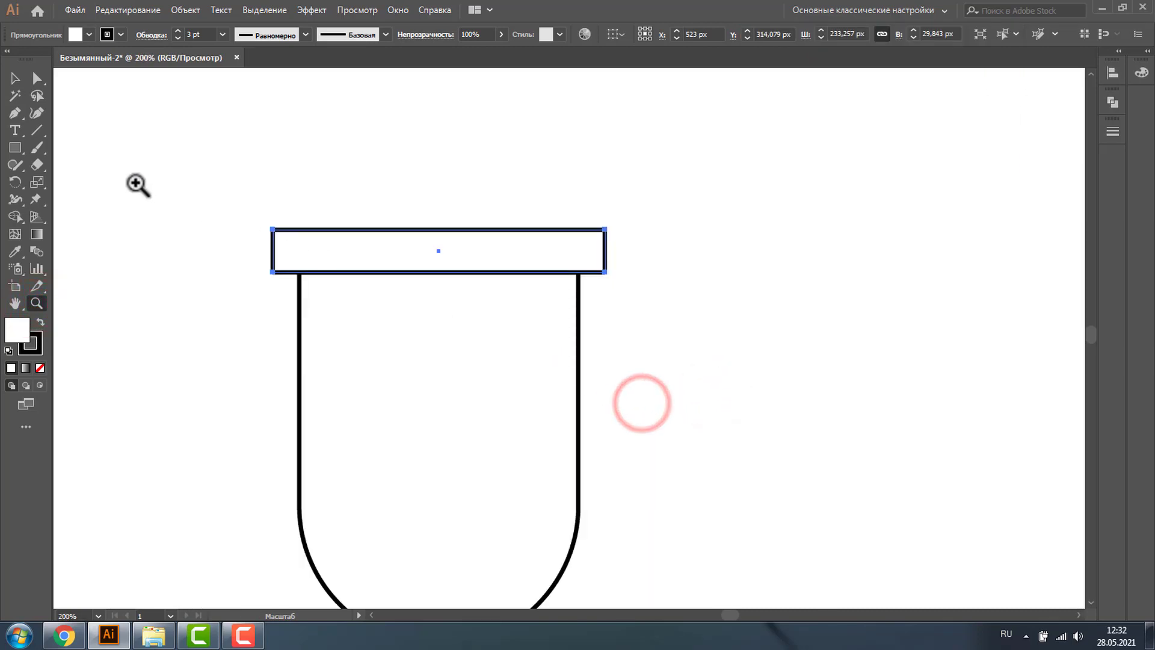
Step: Round the lid's corners slightly and zoom out to 100%
click(37, 78)
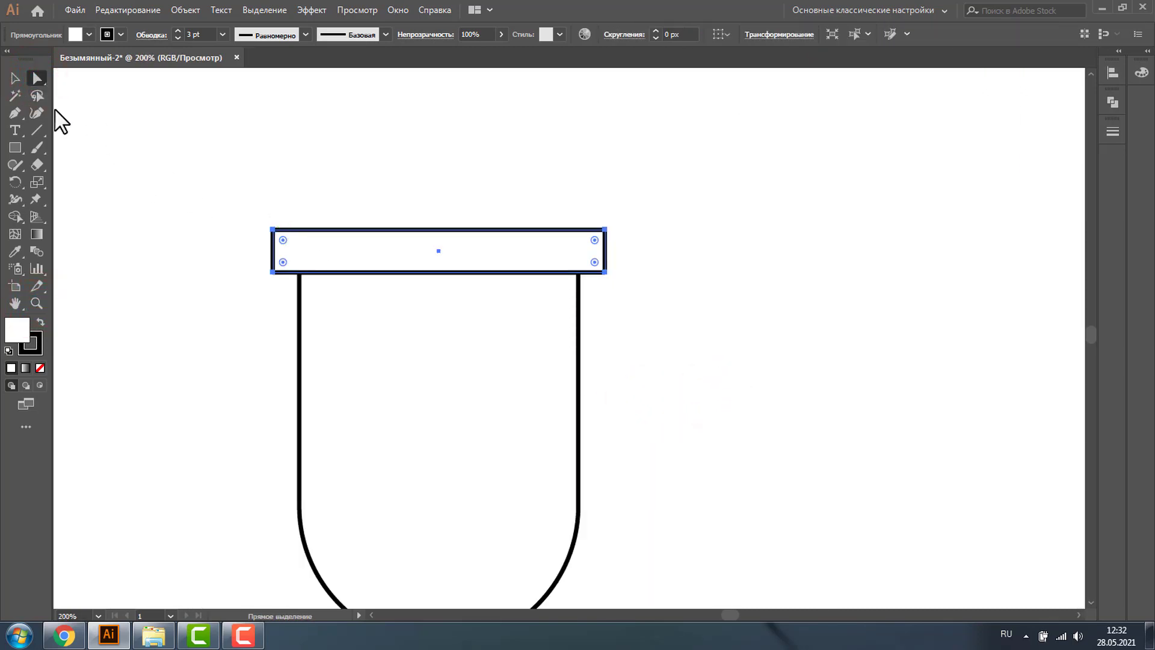
drag(283, 240, 286, 244)
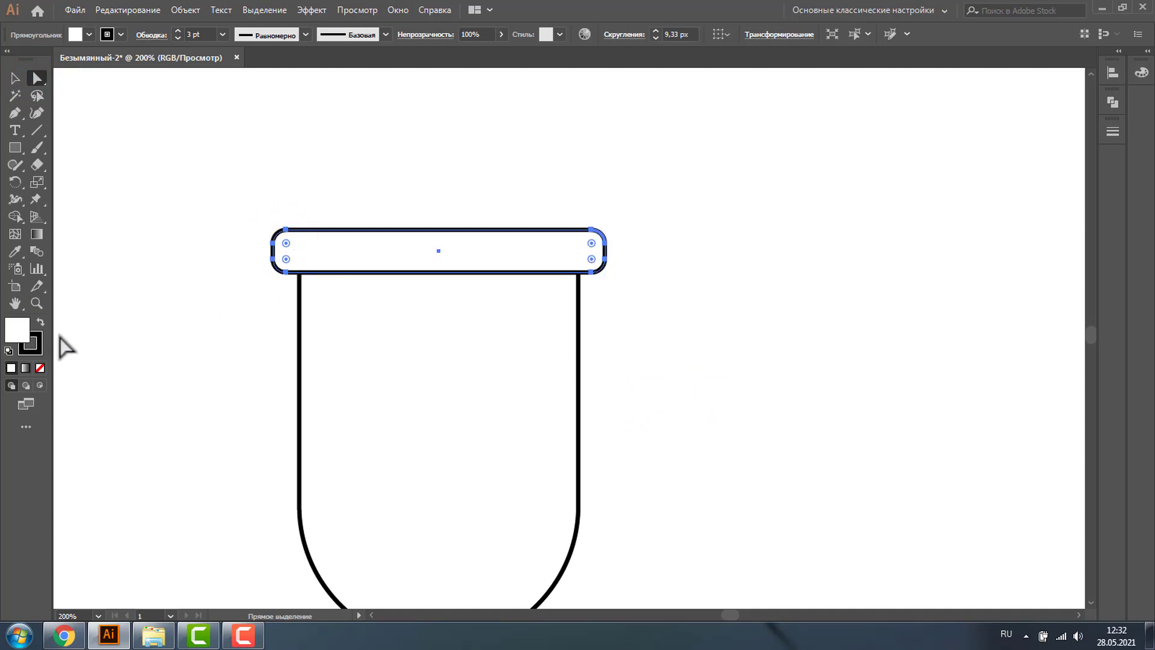
click(1090, 597)
click(37, 303)
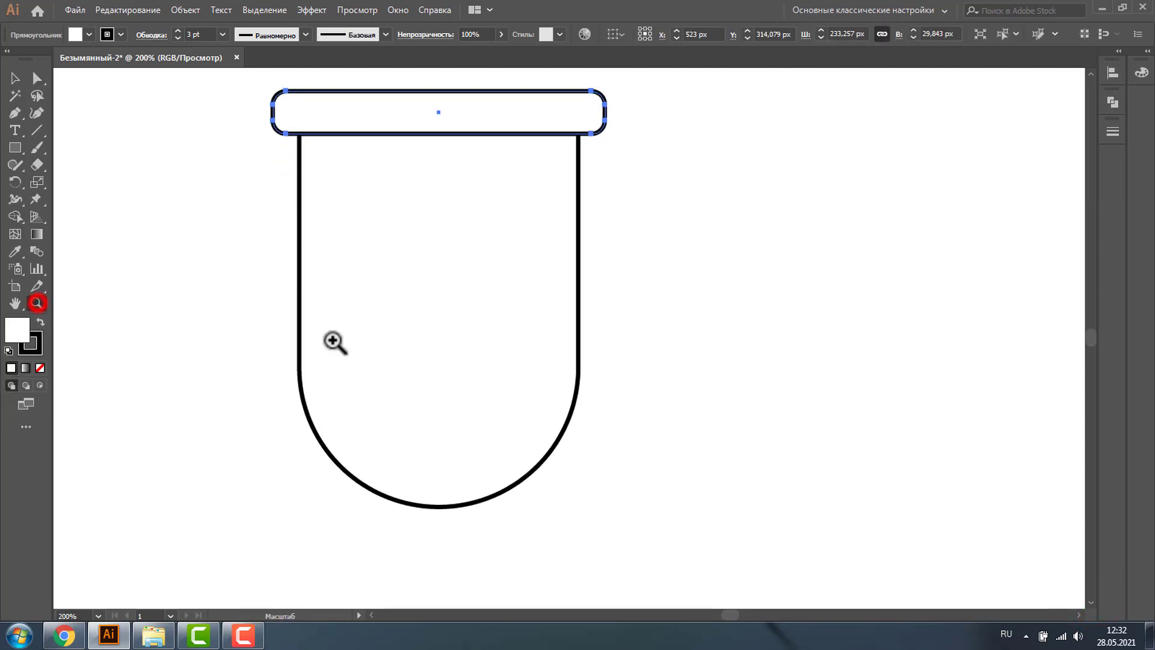
alt+click(469, 358)
alt+click(554, 335)
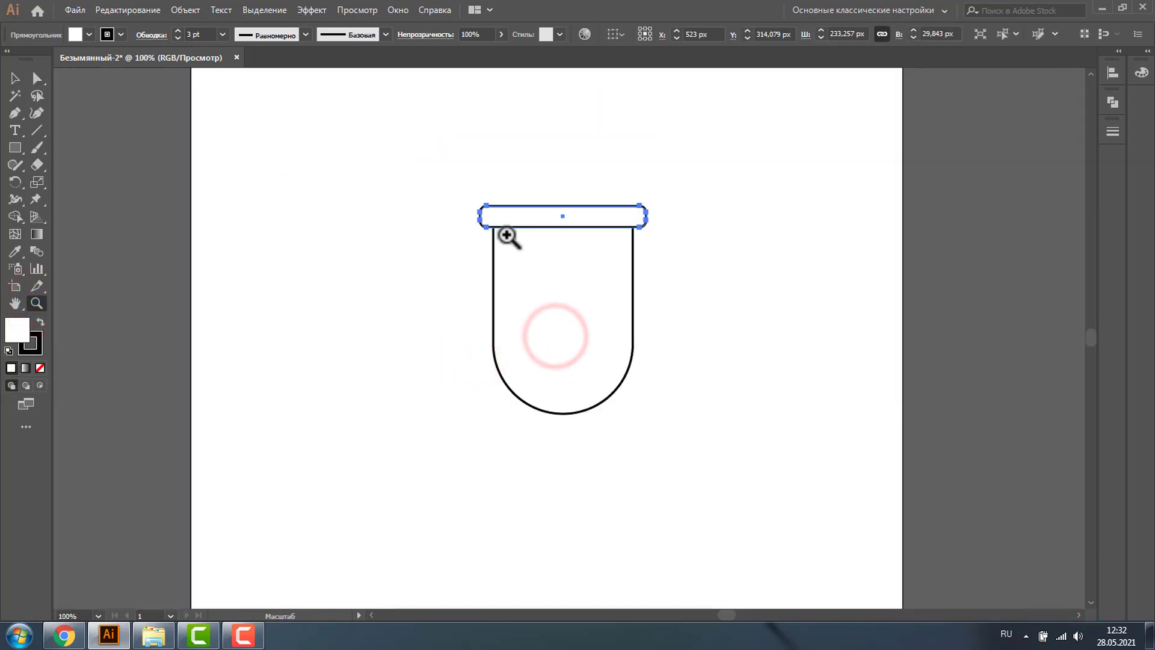
Step: Draw a circle about 390 px across, centred on the cup body
click(15, 78)
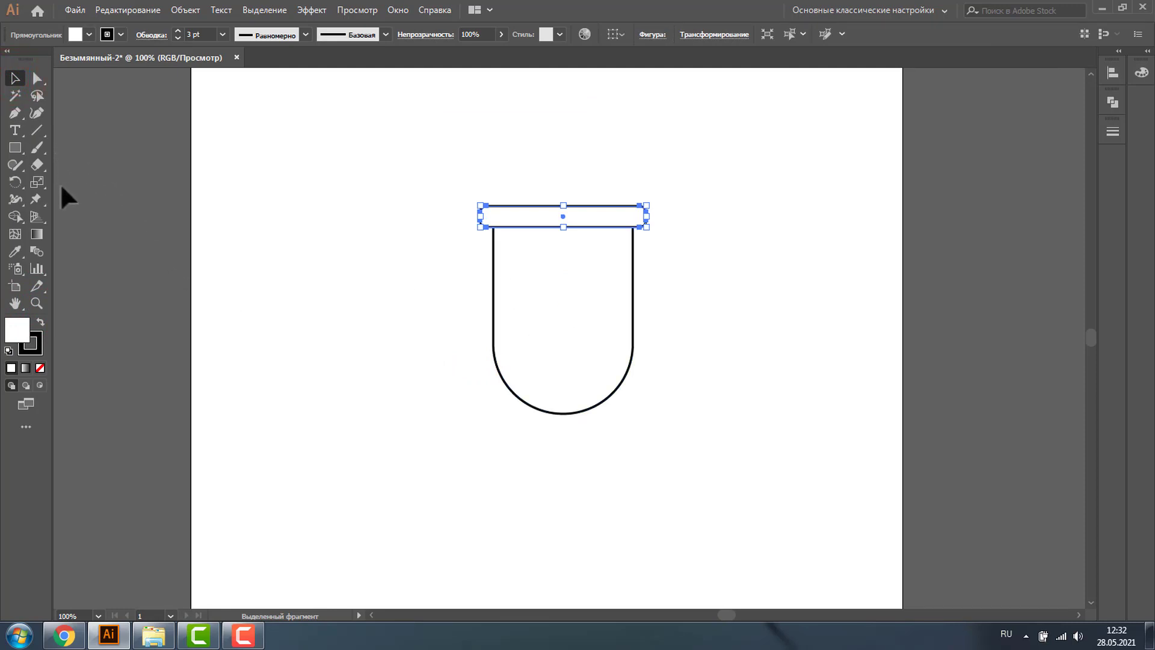
key(l)
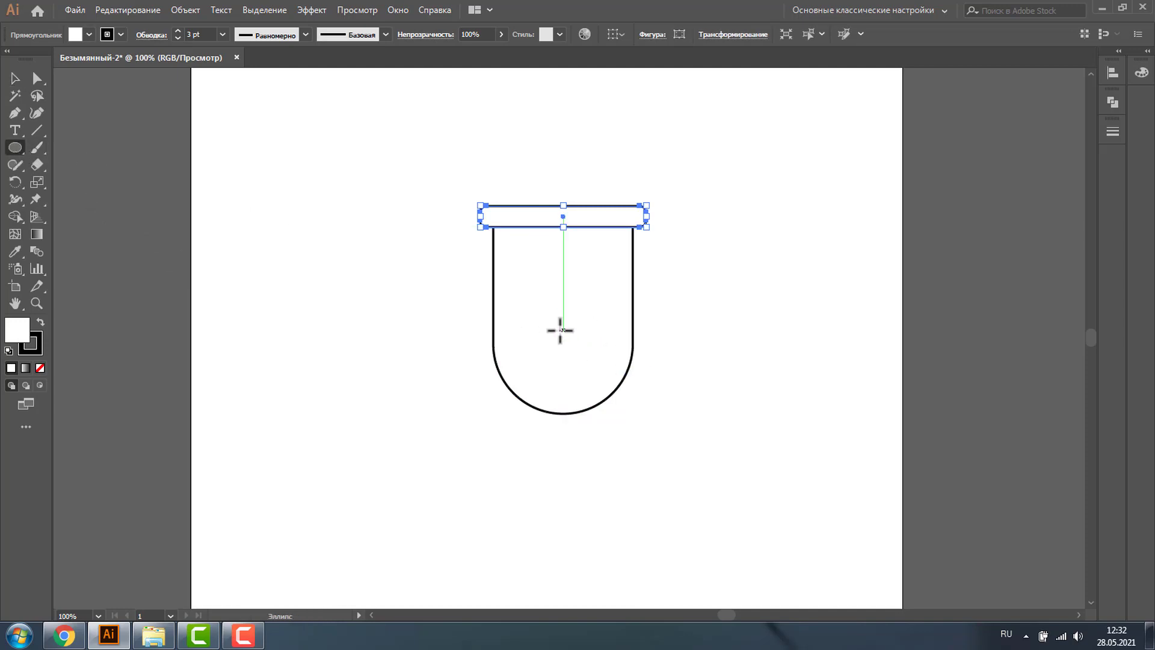
drag(564, 333, 703, 392)
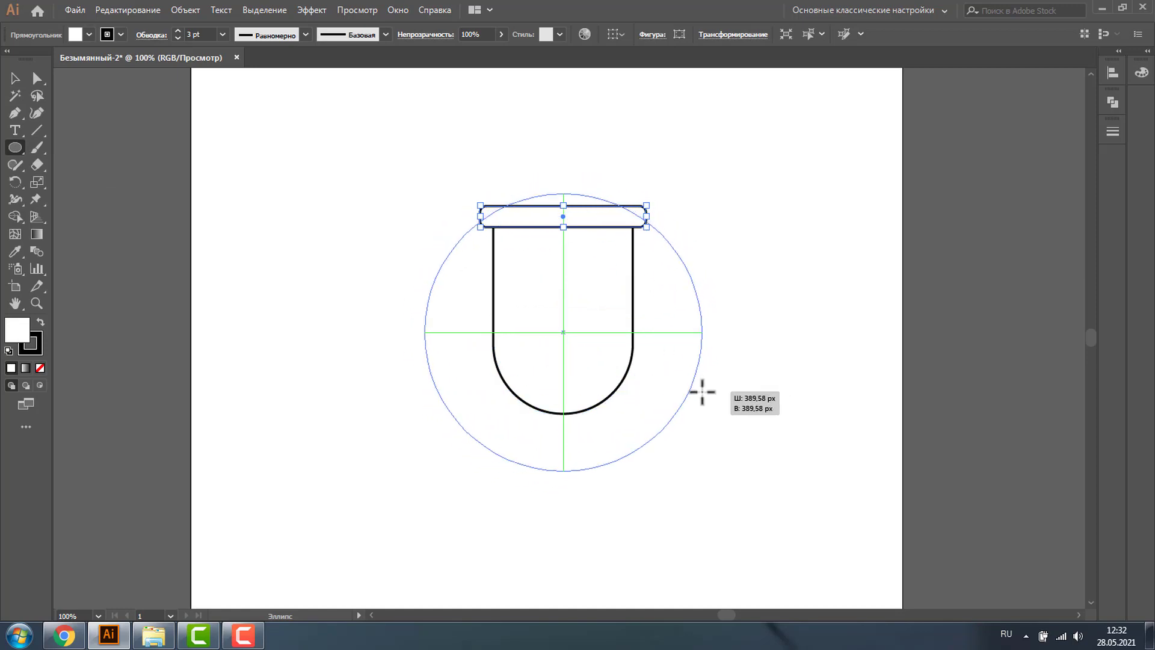
drag(702, 392, 700, 390)
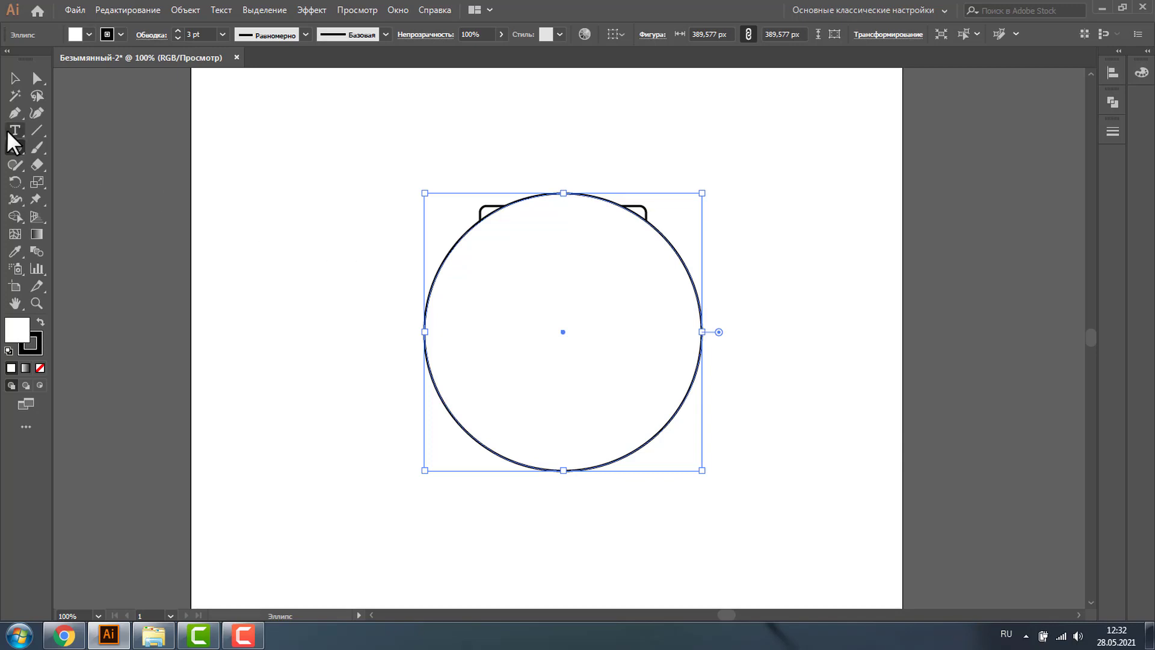
Step: Set the circle's fill to None
click(89, 34)
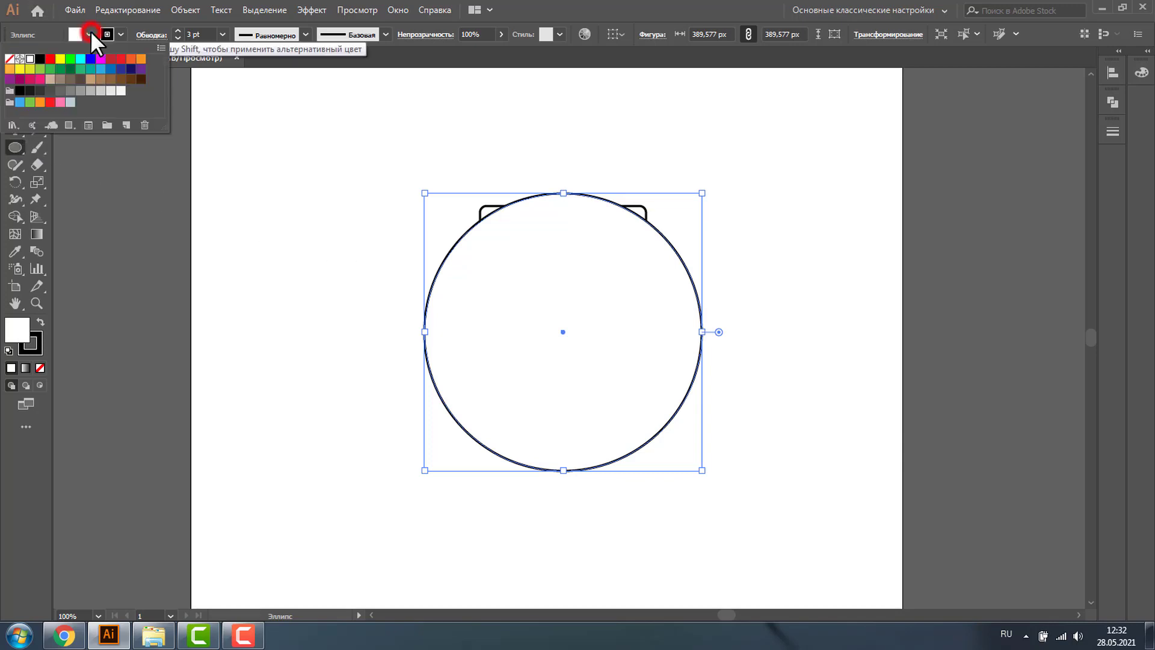
click(10, 59)
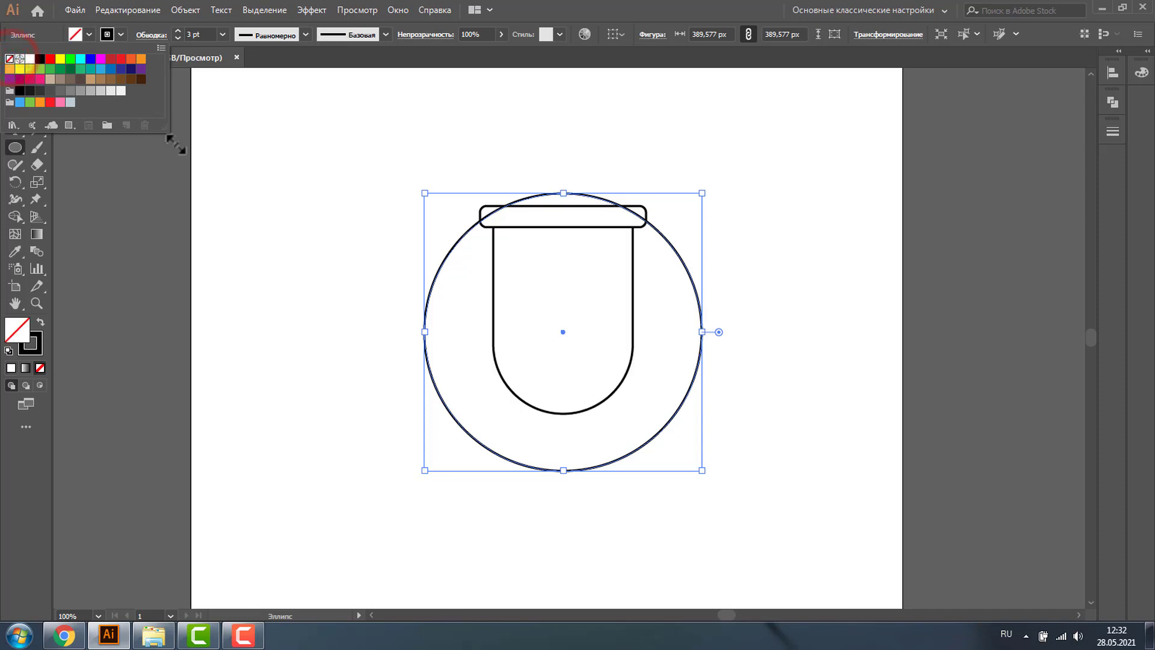
click(309, 195)
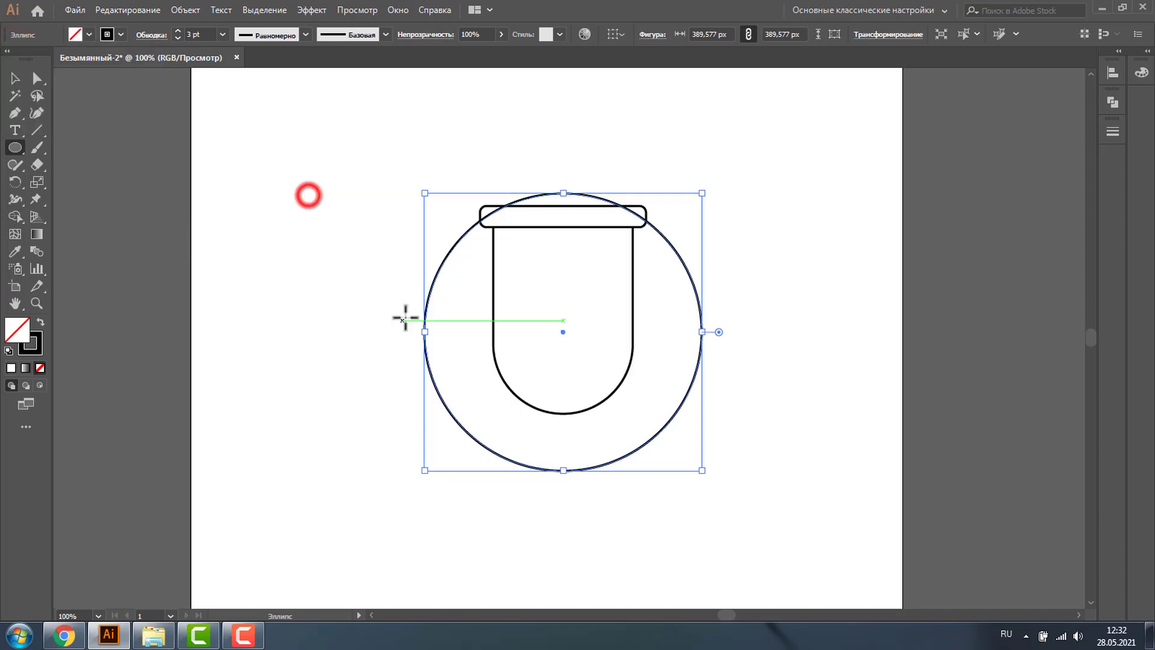
click(10, 146)
click(119, 150)
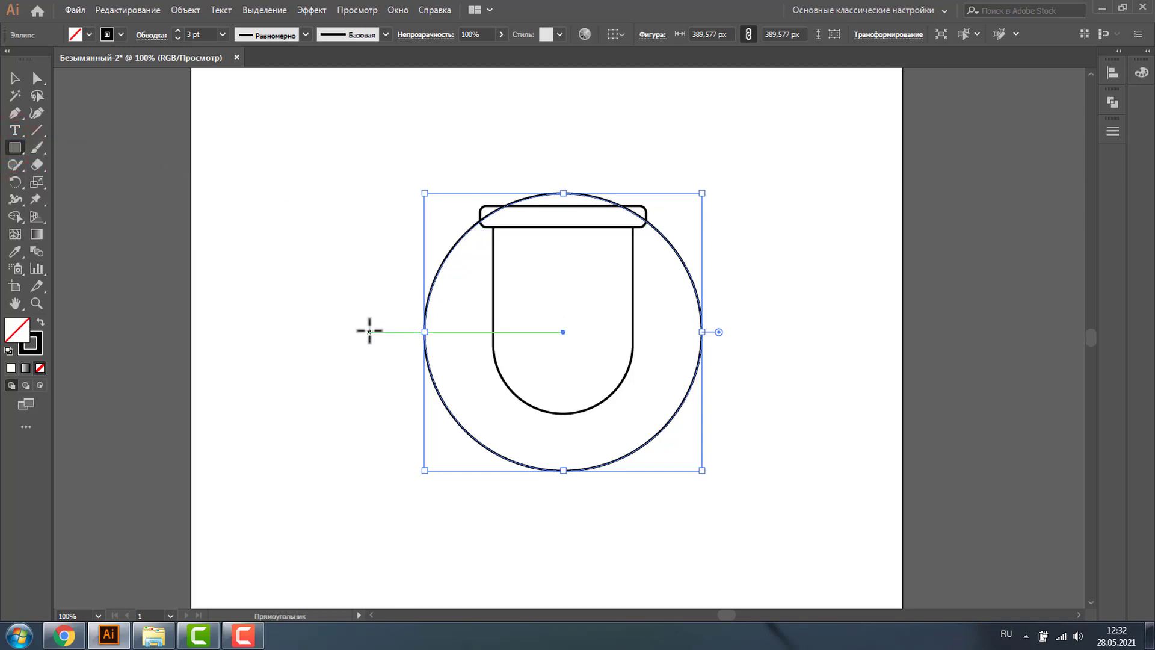
Step: Cut away the circle's top half with a rectangle and Minus Front
drag(369, 331, 750, 127)
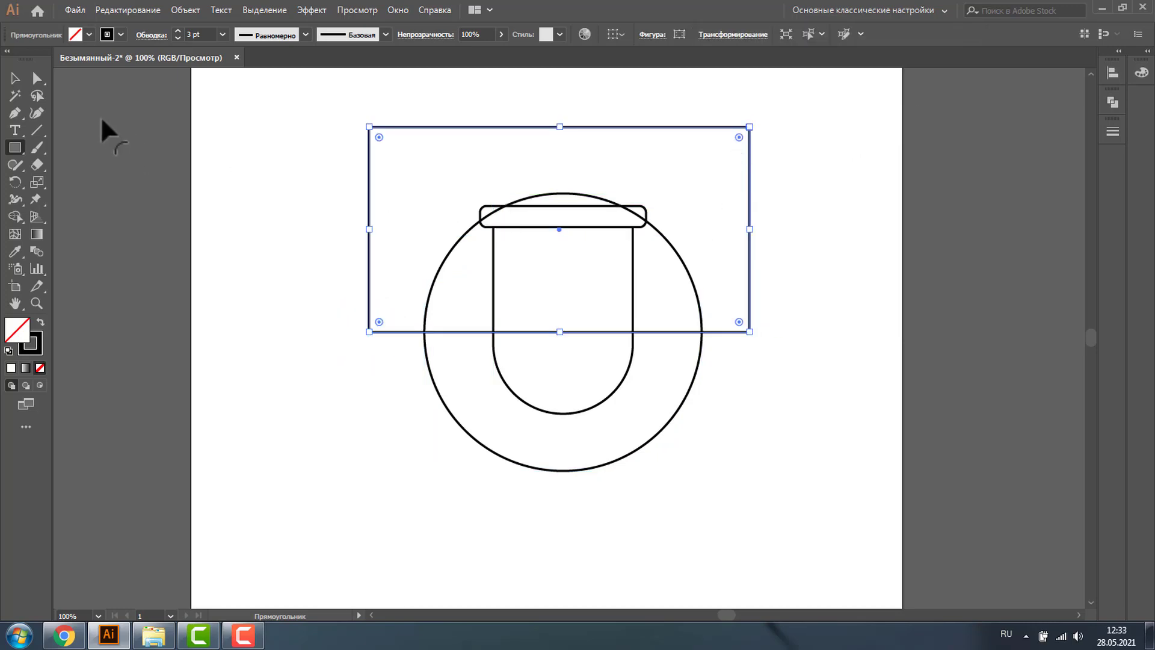
click(10, 73)
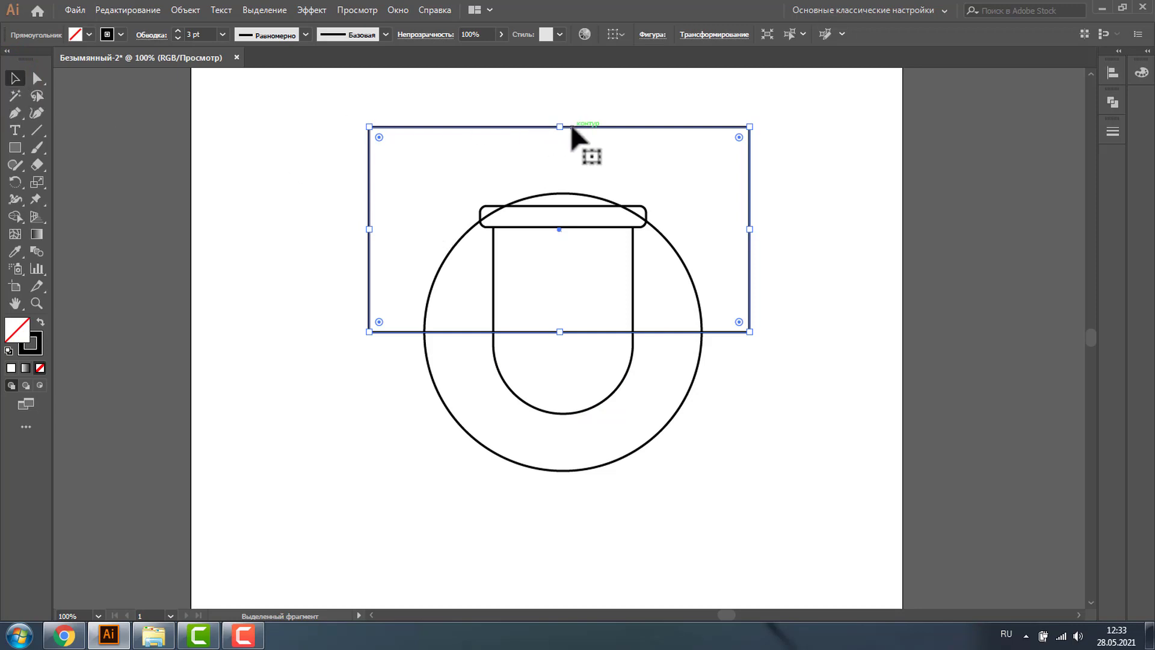
shift+click(702, 356)
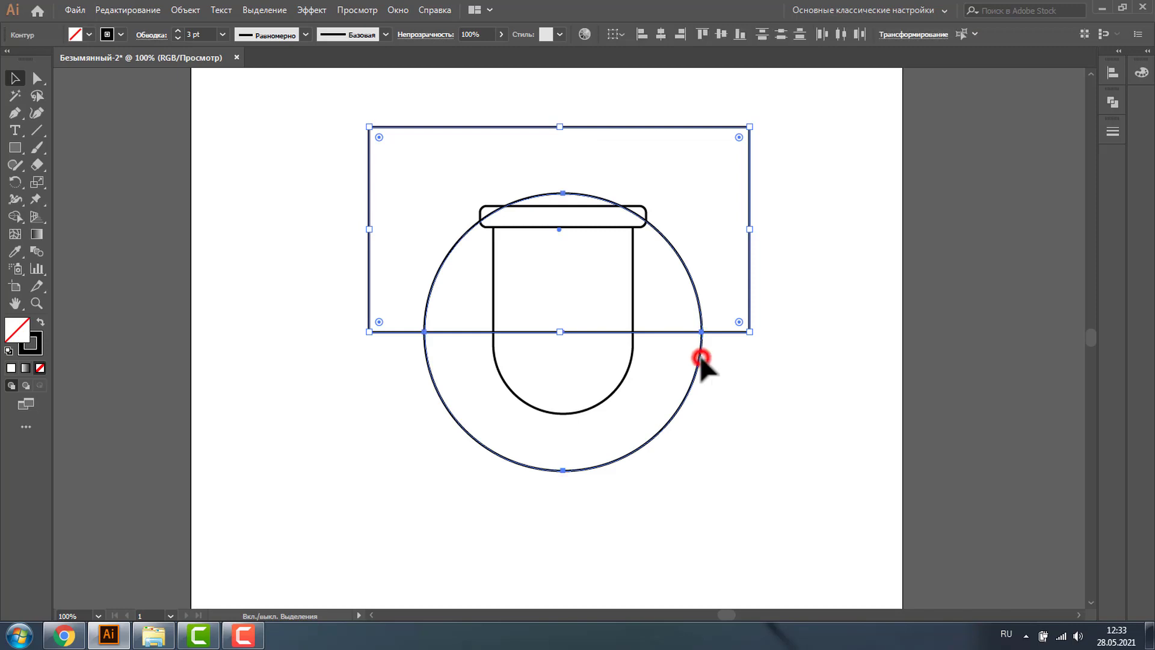
click(1112, 101)
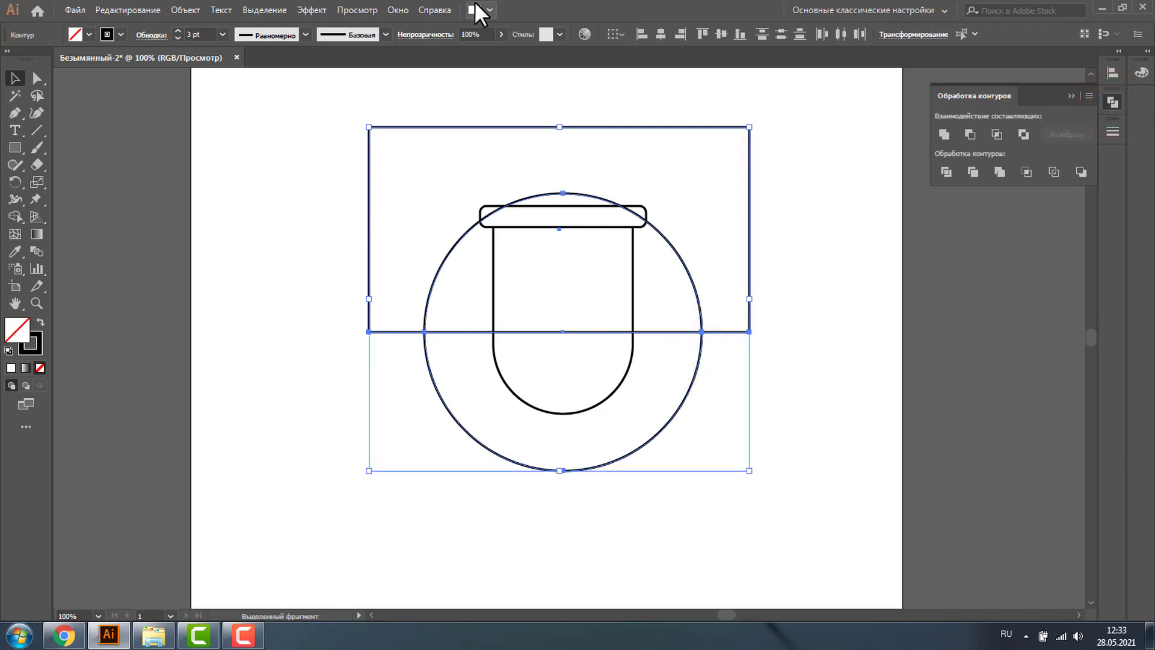
click(969, 133)
Step: Raise the half-circle so its flat top sits just under the lid
click(809, 317)
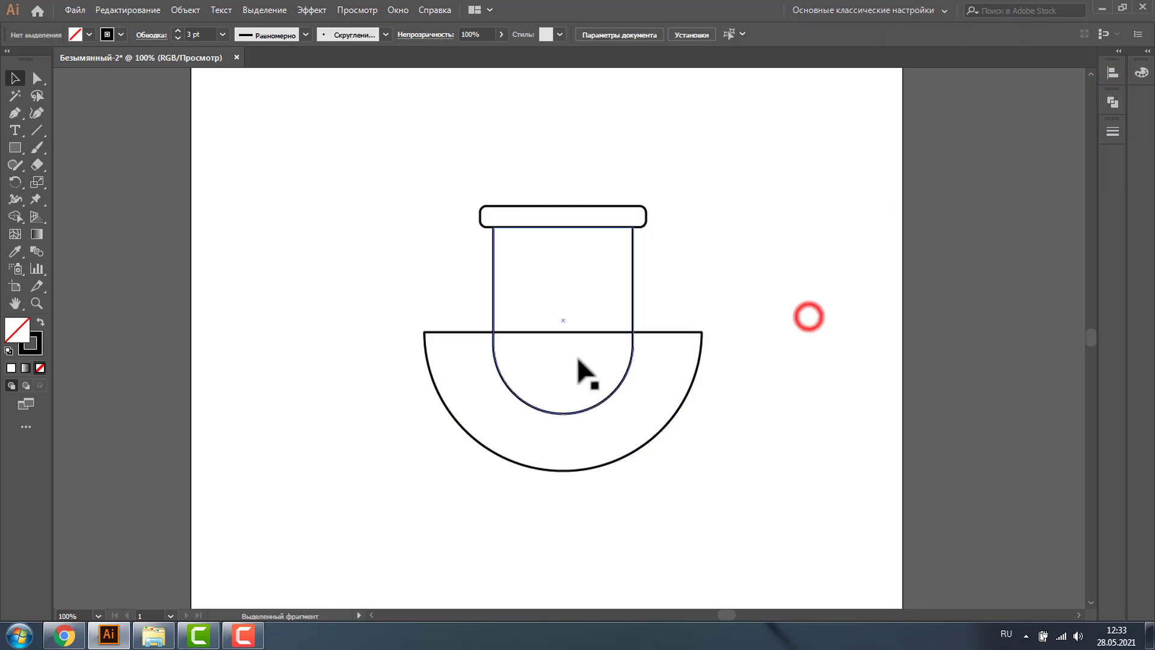
drag(673, 330, 671, 255)
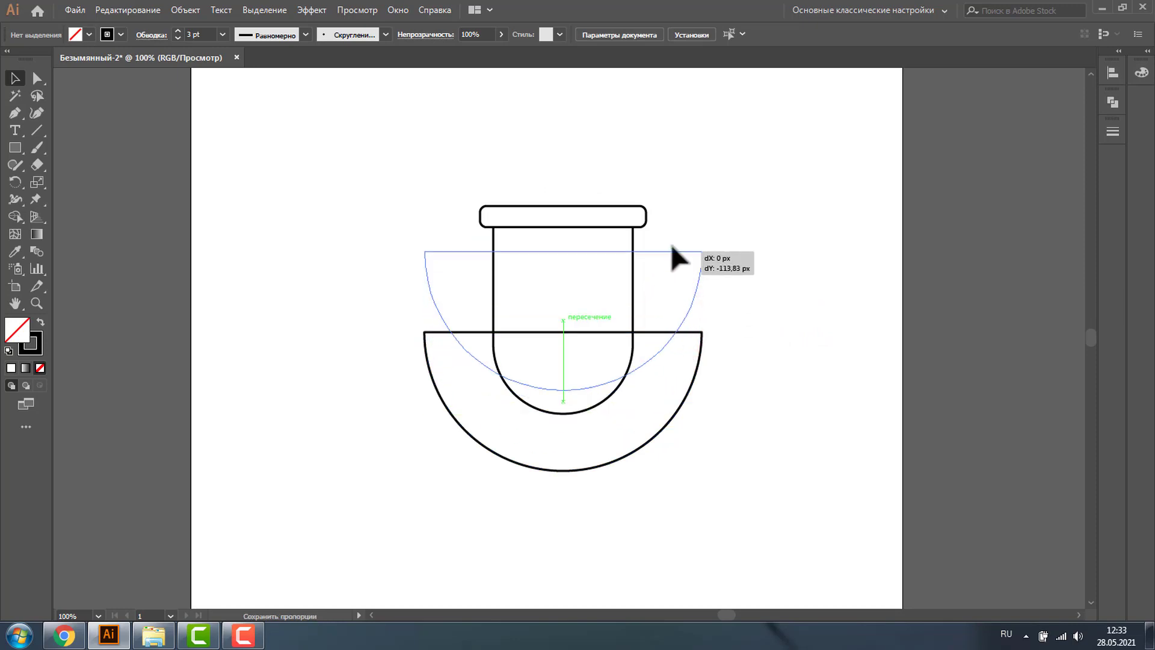
drag(672, 245, 673, 243)
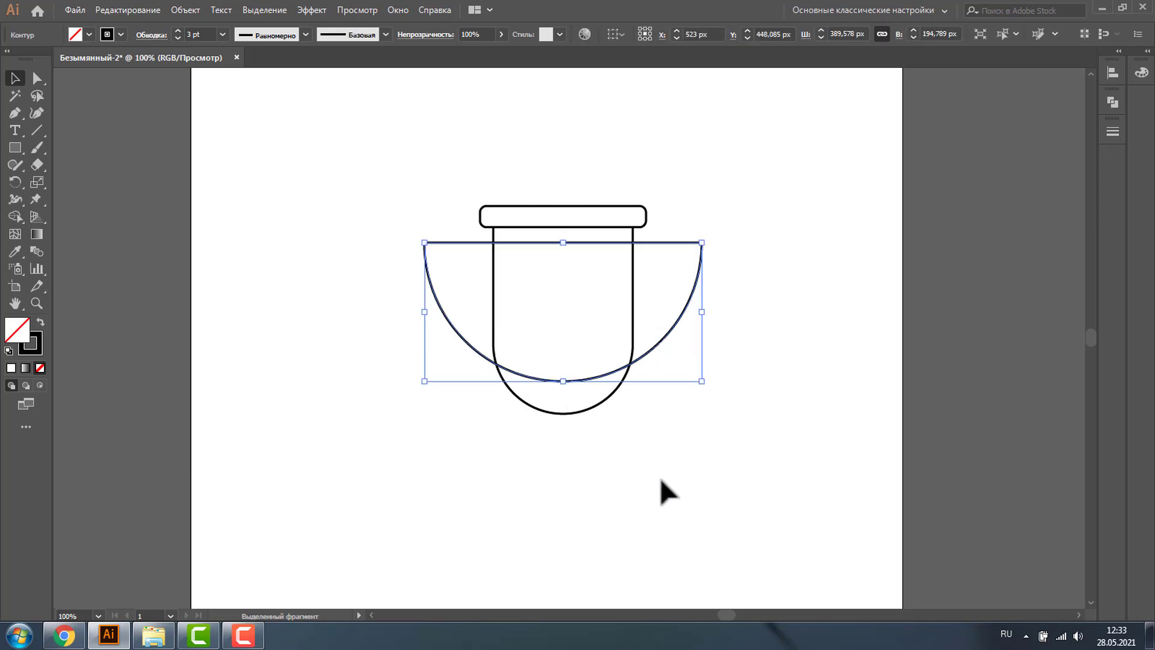
Step: Temporarily fill the half-circle yellow and send it behind the cup body
click(85, 30)
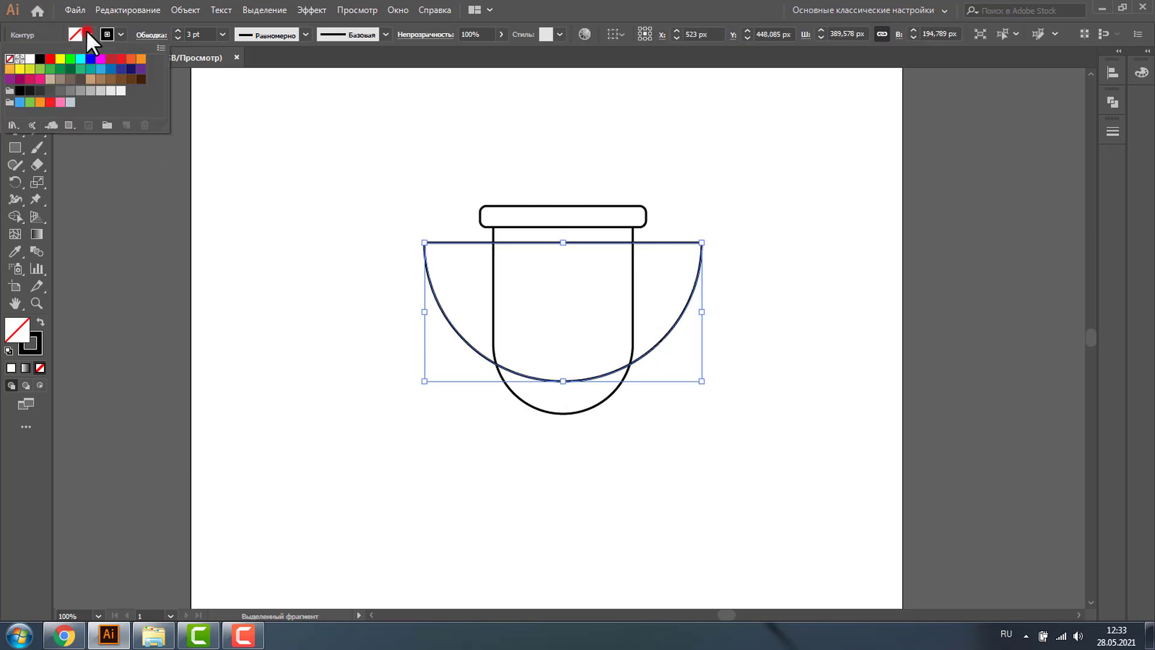
click(60, 58)
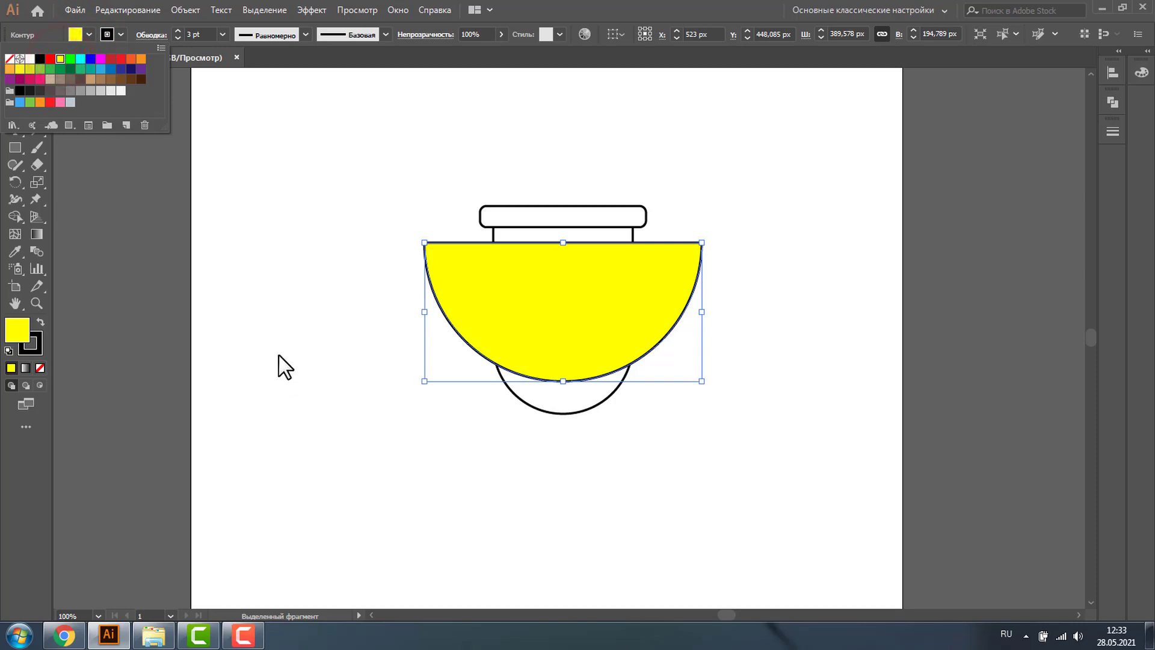
click(297, 212)
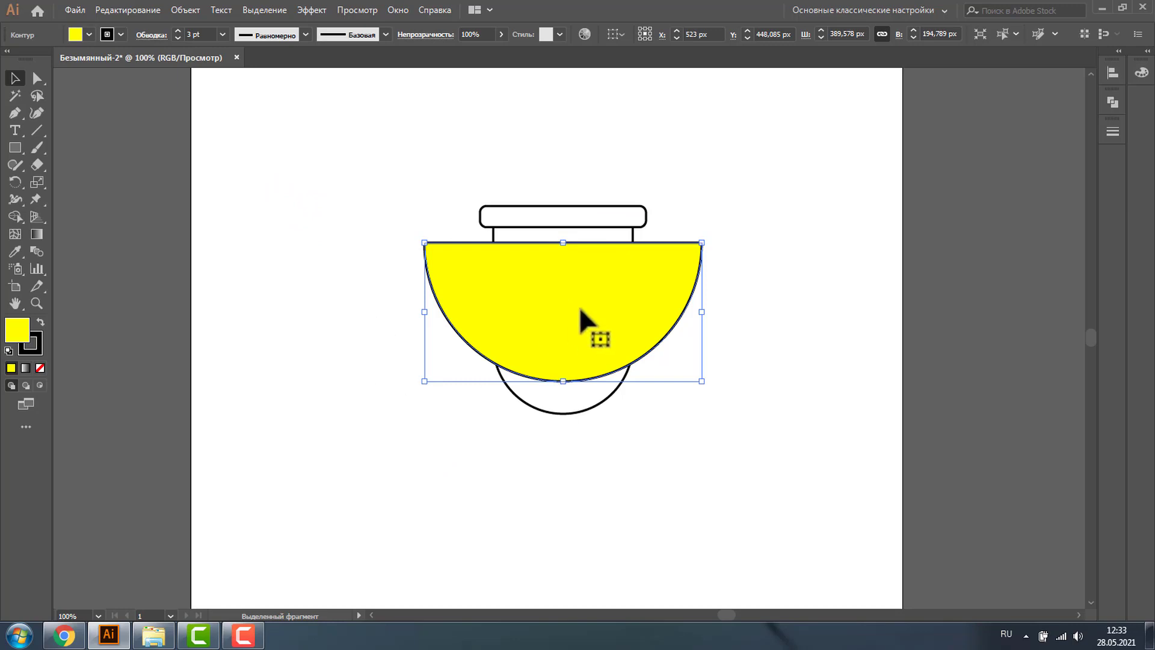
key(a)
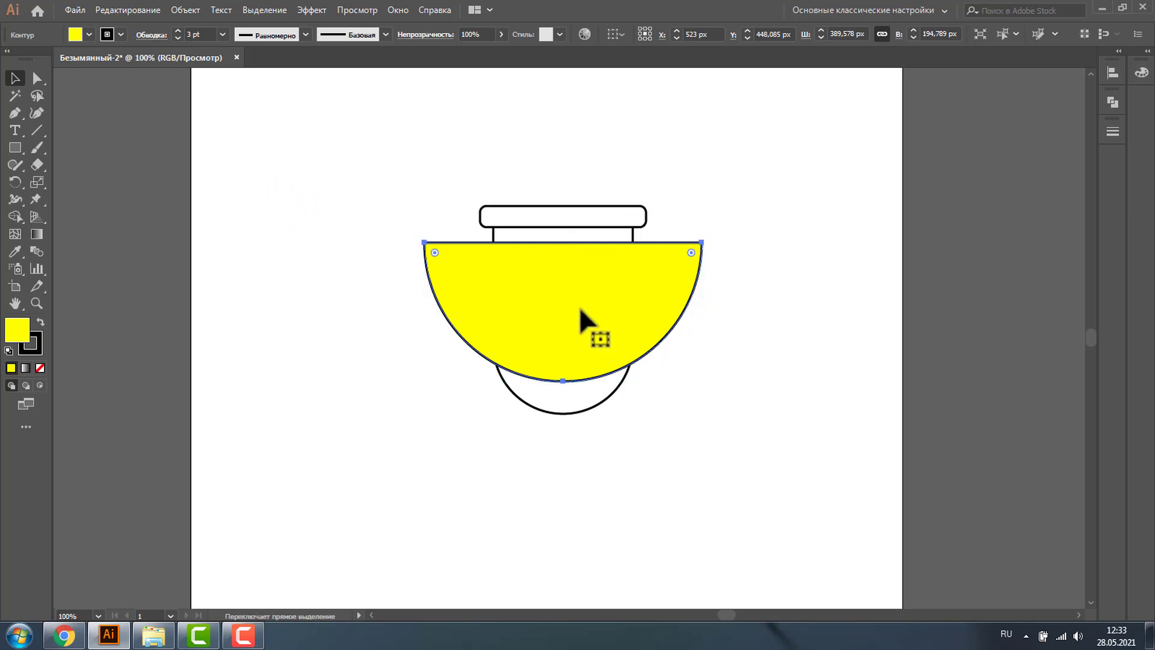
key(ctrl+shift+bracketleft)
key(v)
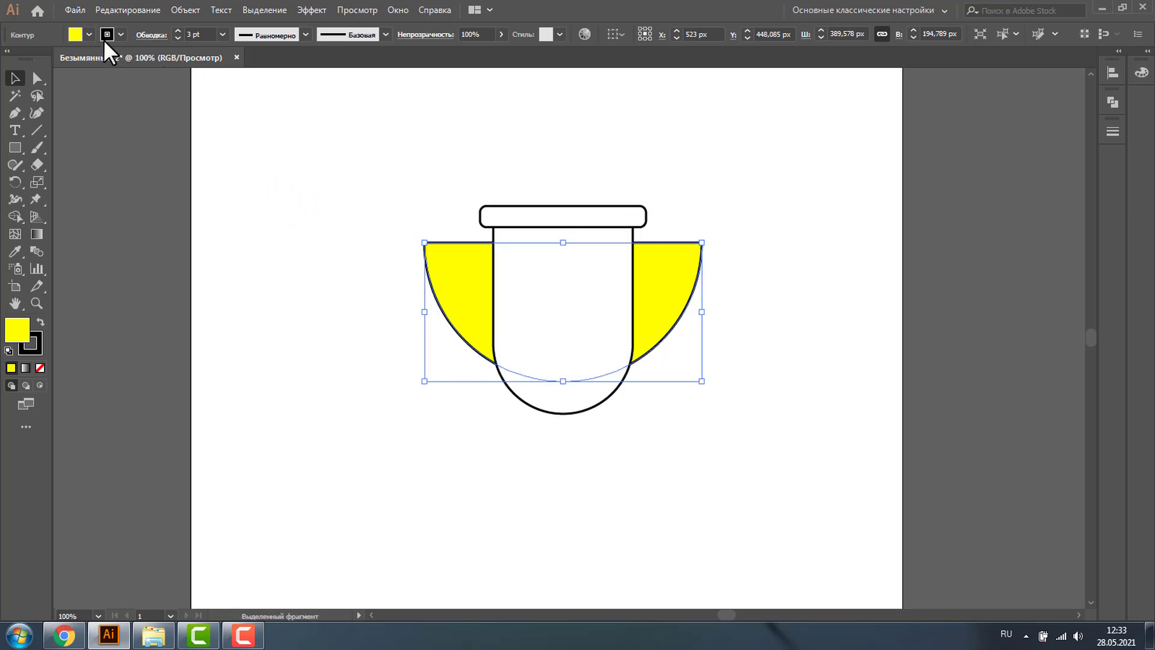
Step: Set the half-circle's fill back to None
click(107, 34)
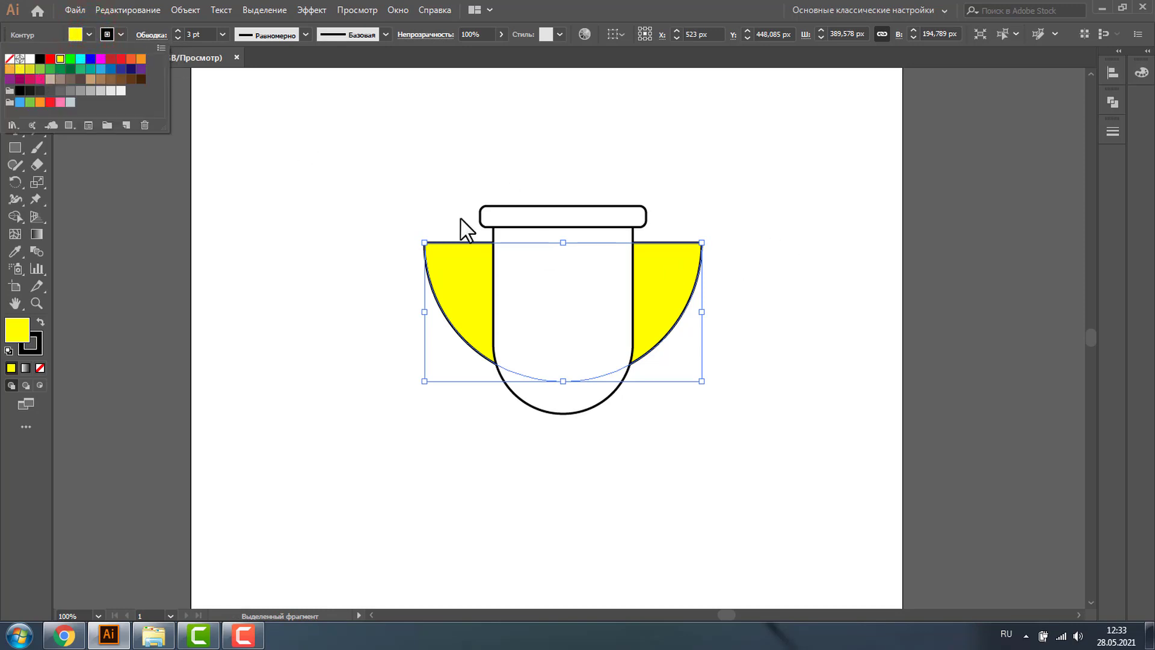
click(10, 59)
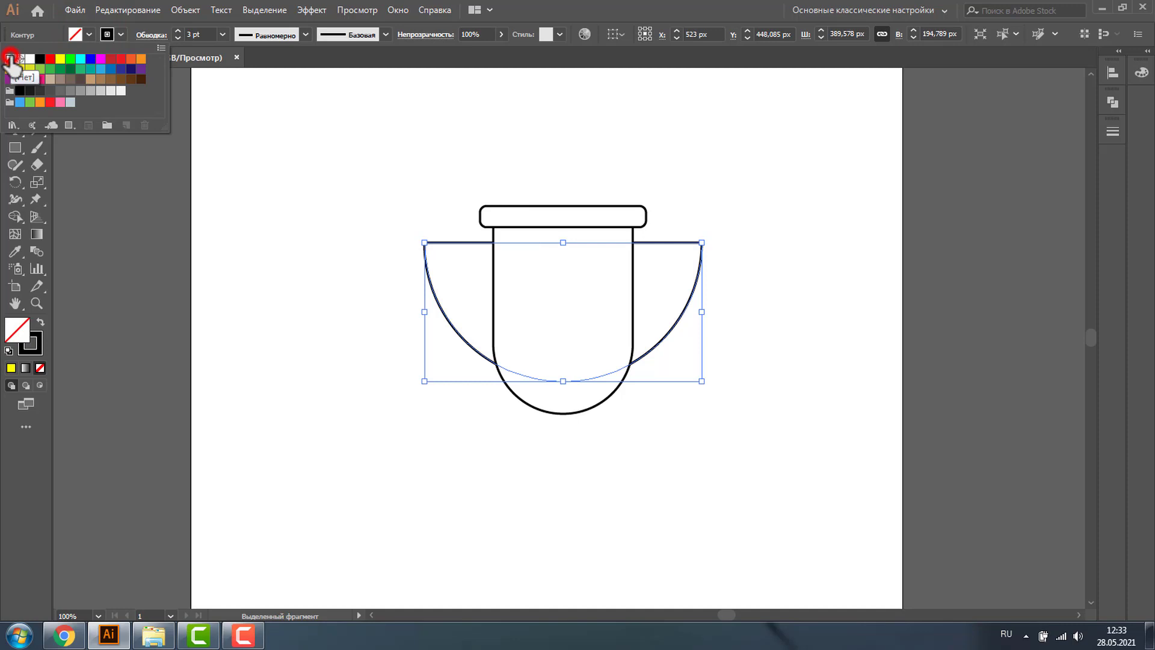
click(392, 254)
click(338, 319)
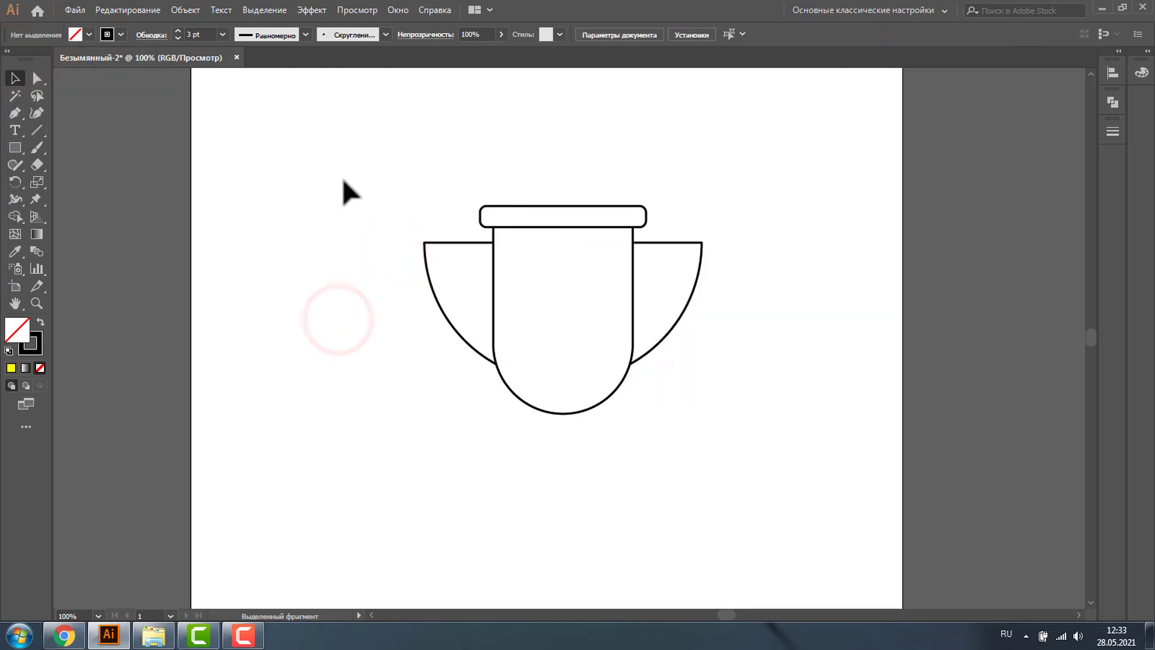
Step: Nudge the half-circle slightly higher against the lid
click(678, 245)
click(35, 303)
drag(439, 188, 700, 345)
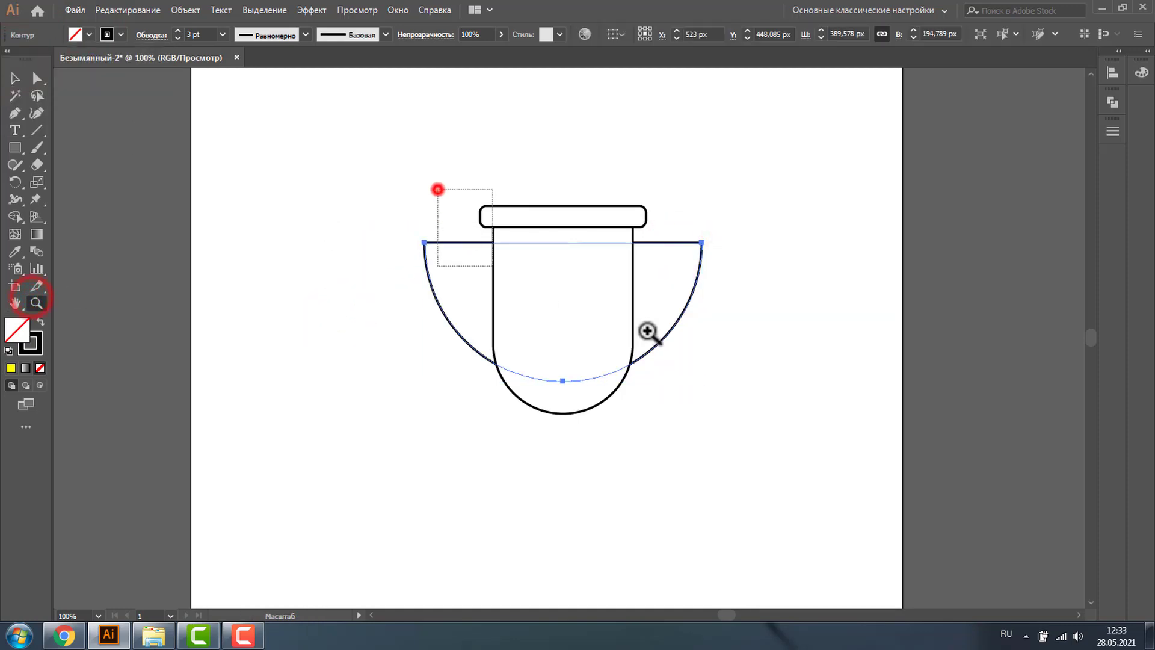
click(15, 77)
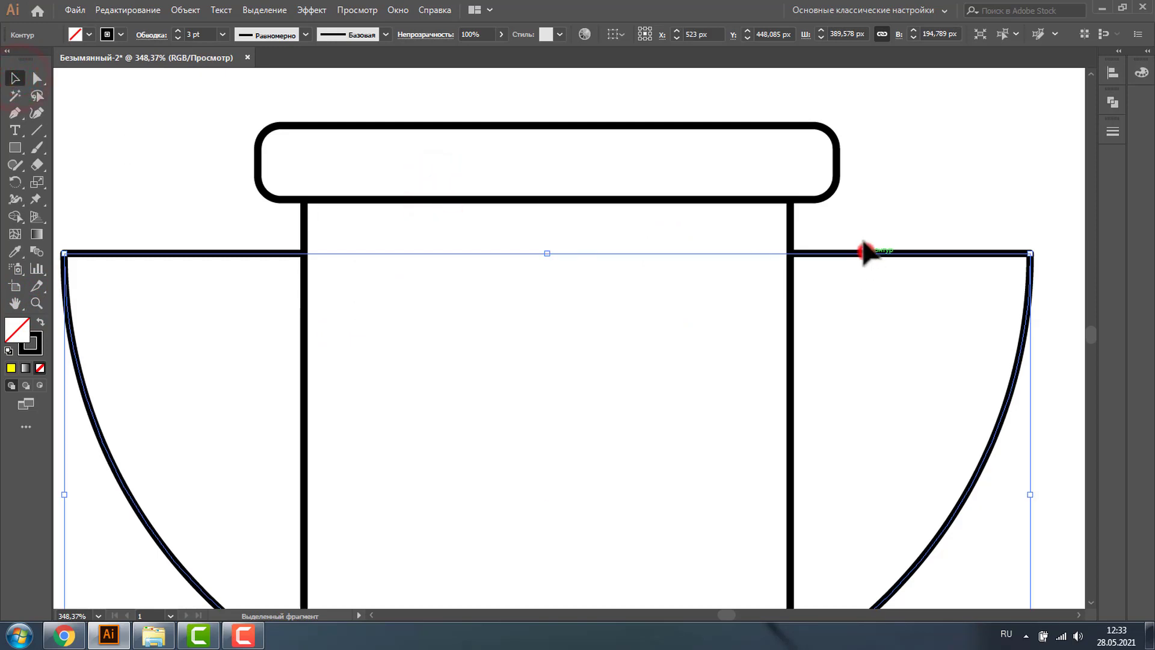
drag(872, 253, 867, 220)
click(36, 302)
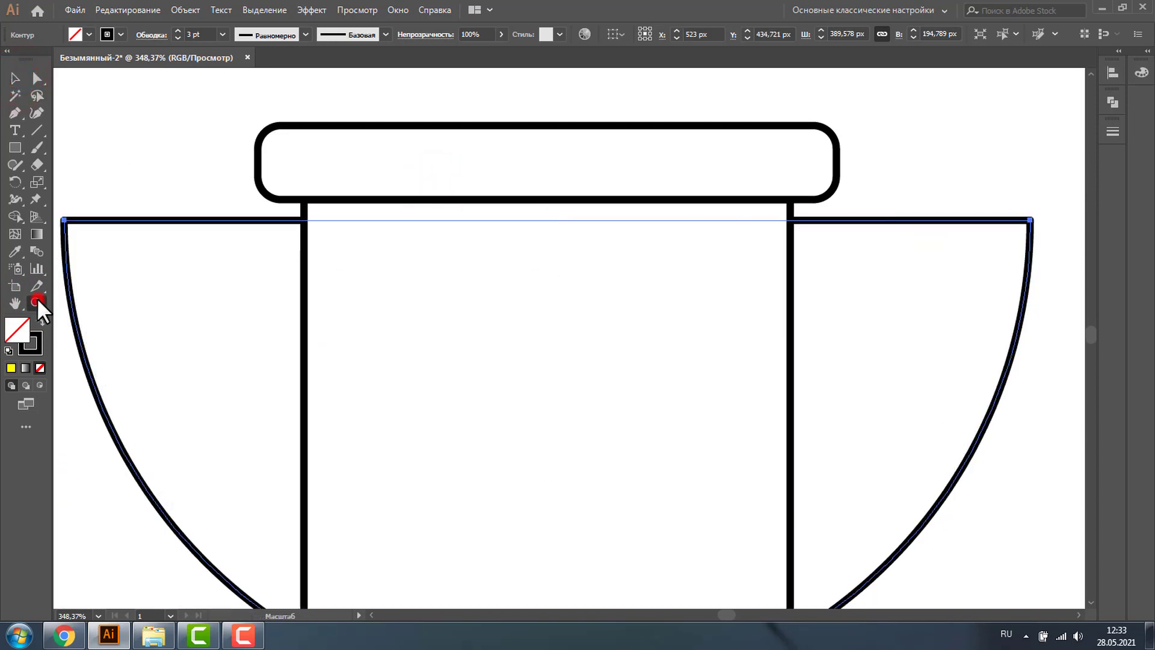
alt+click(572, 352)
alt+click(705, 375)
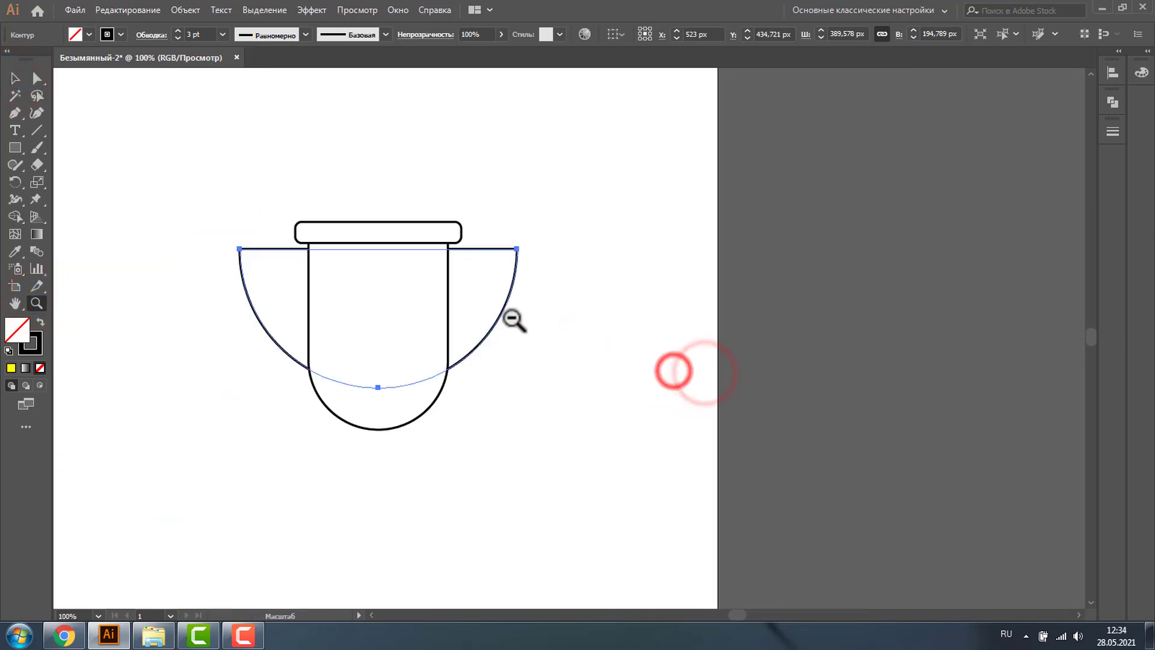
Step: Set the stroke weight of every cup shape to 7 pt
click(15, 78)
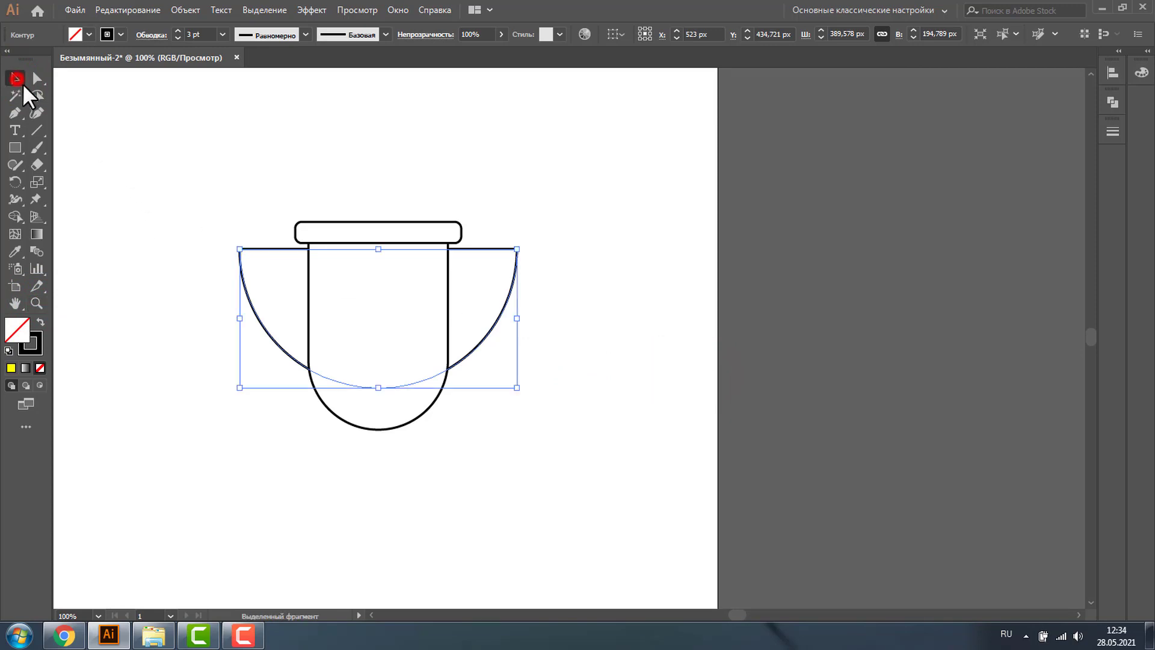
click(499, 188)
drag(183, 175, 659, 495)
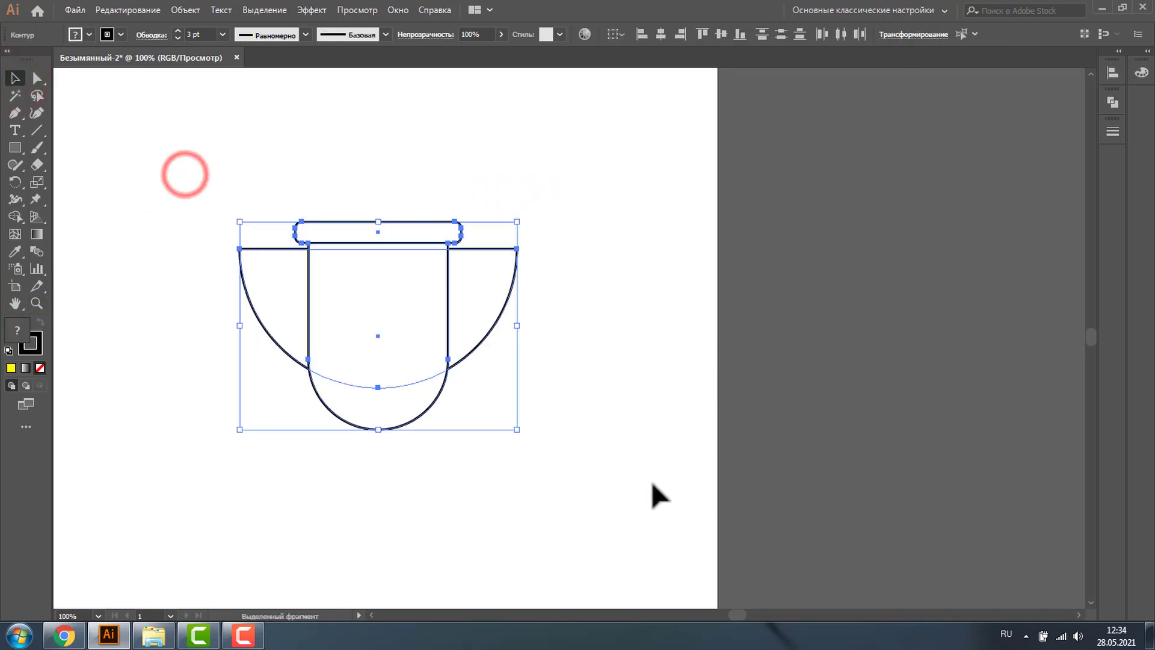
click(178, 31)
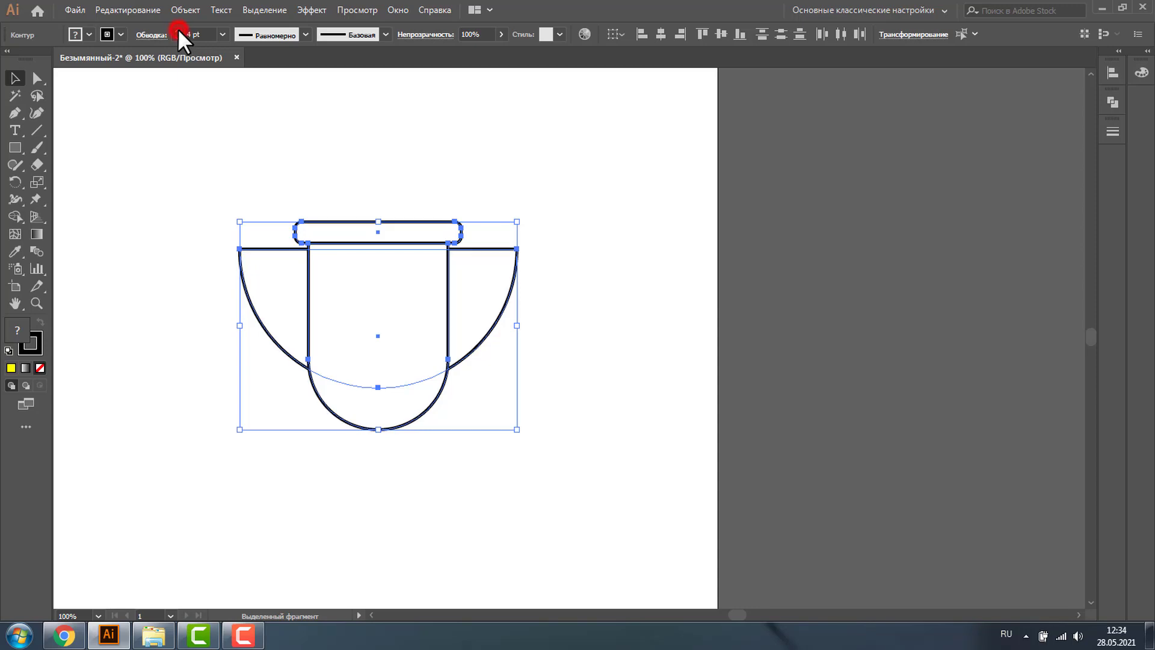
click(178, 30)
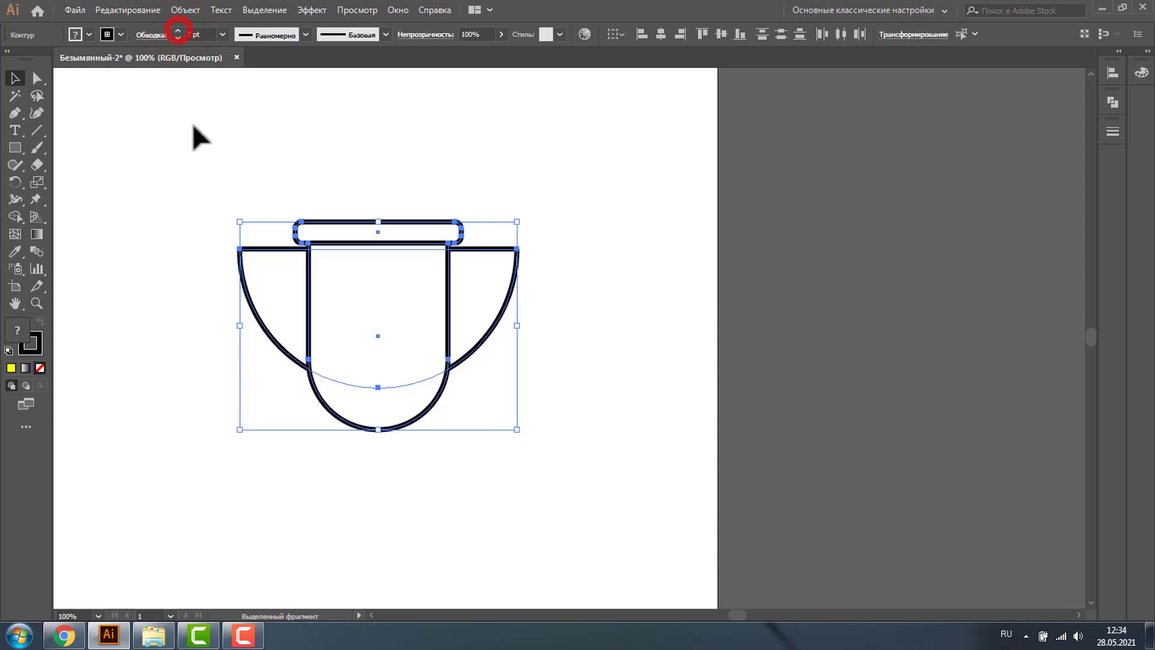
click(192, 123)
Step: Lower the handle semicircle slightly
drag(501, 250, 503, 260)
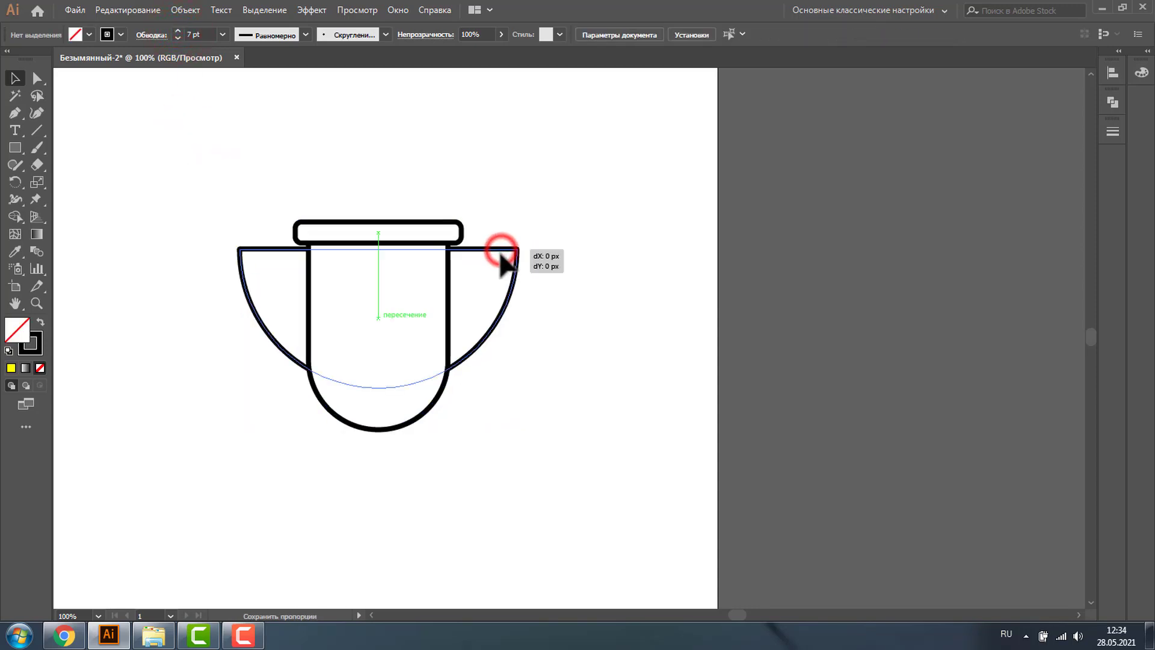
click(561, 392)
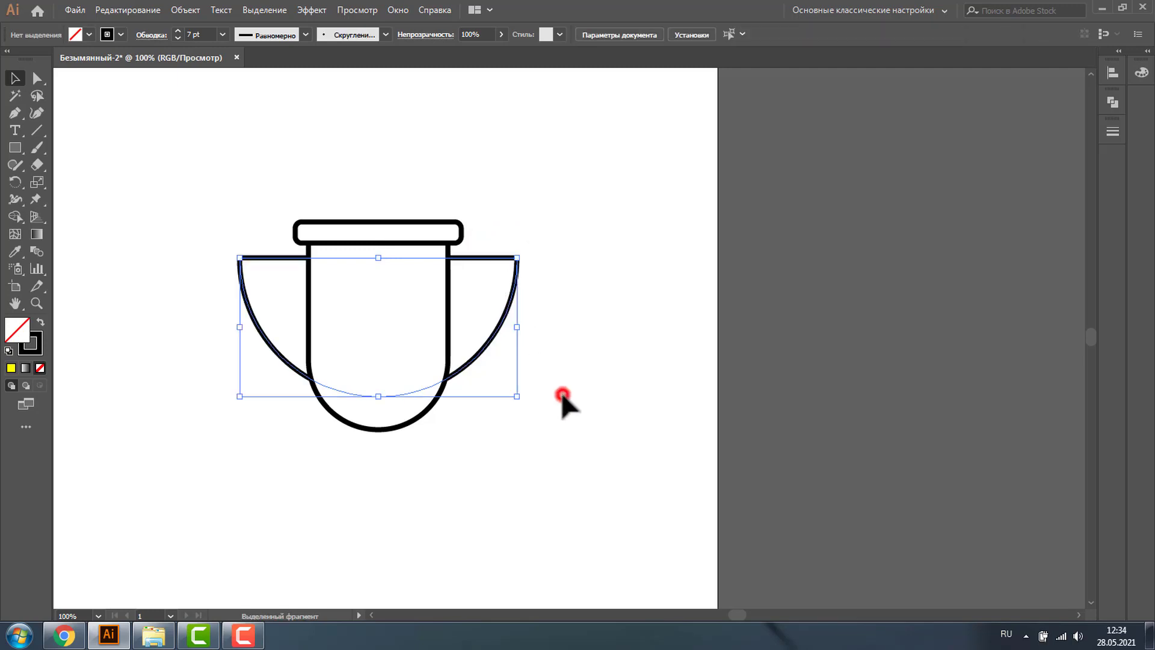
scroll(76, 361, down, 3)
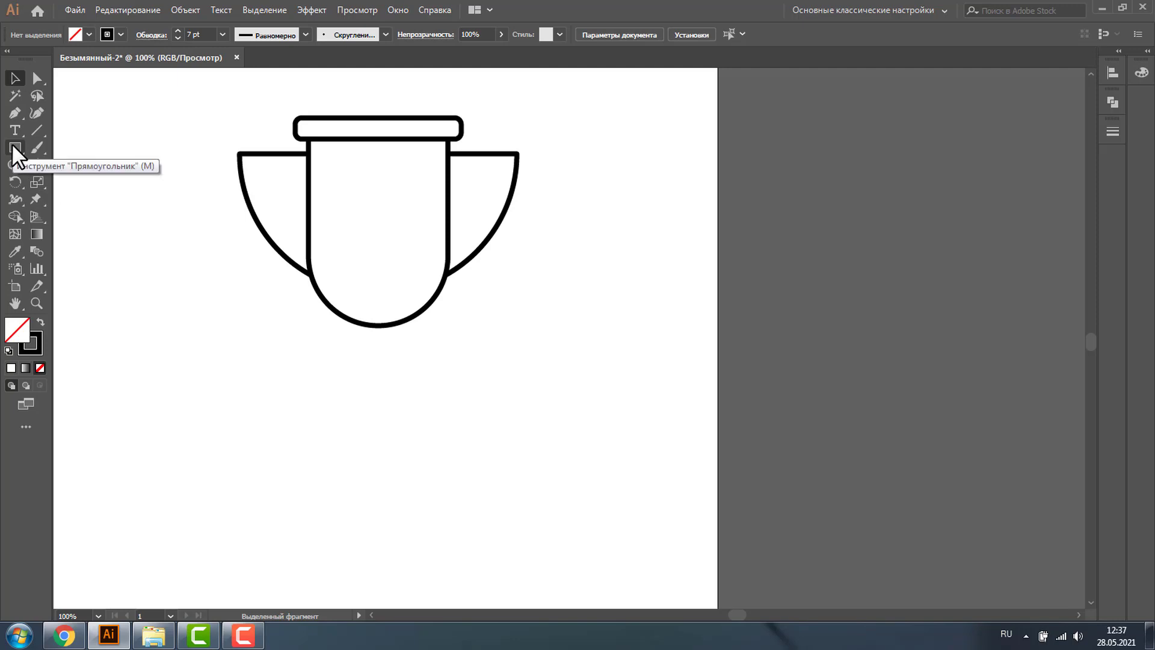
Step: Draw a 196 px wide rectangle below the cup
click(13, 147)
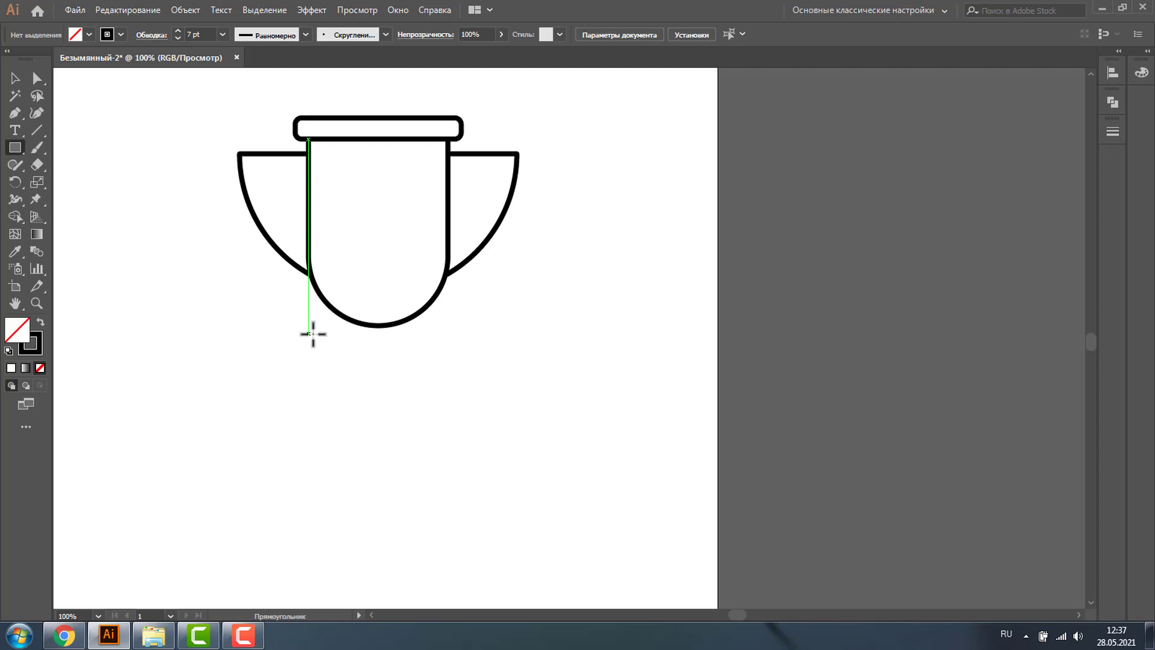
mouse_move(310, 334)
mouse_down()
mouse_move(449, 449)
mouse_move(449, 462)
mouse_up()
click(13, 79)
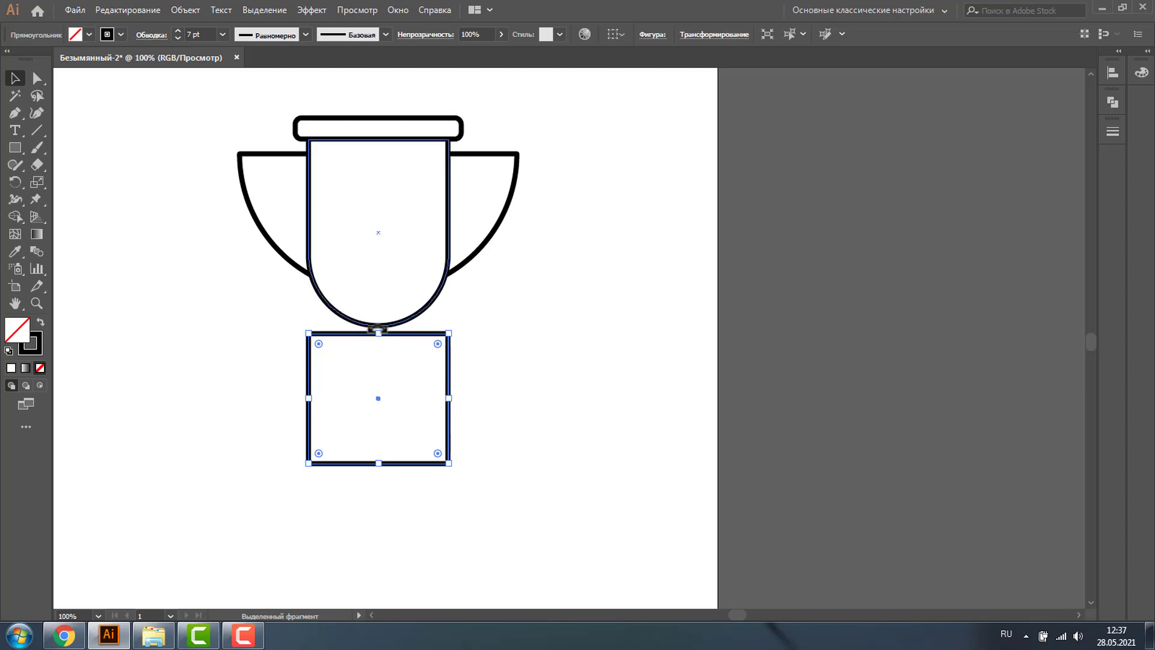
Step: Give the rectangle a red outline and stretch its top into the cup's rounded bottom
click(121, 34)
click(121, 59)
click(169, 349)
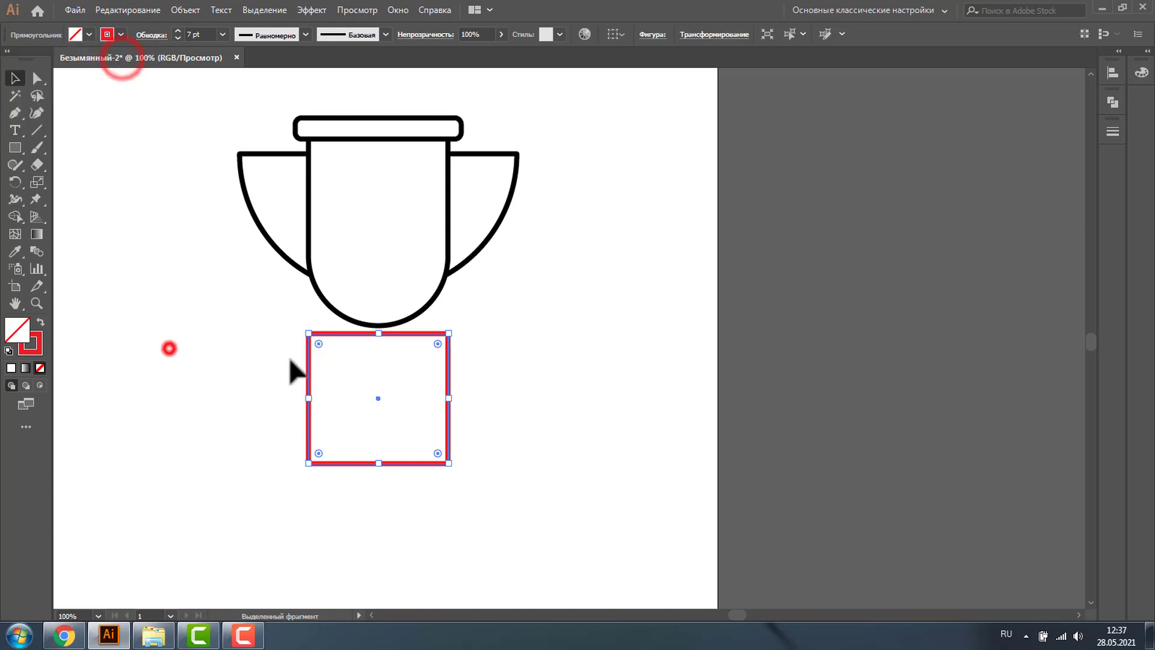
drag(379, 333, 383, 254)
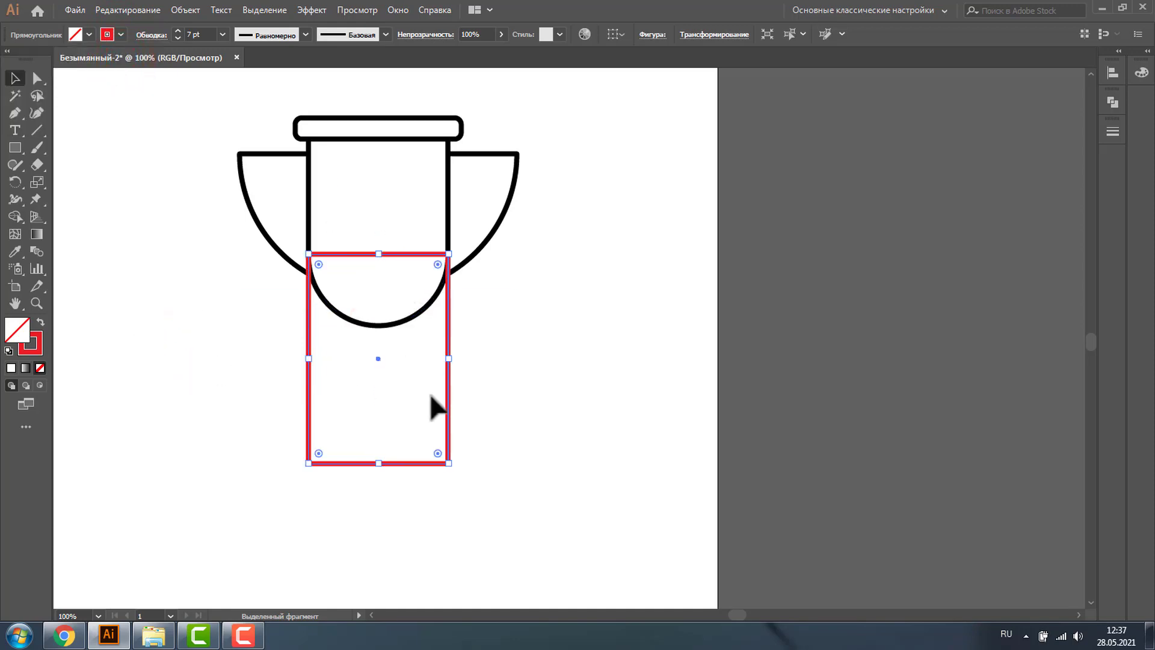
Step: Copy the cup body down-left, outline it blue, then copy that blue U-shape to the right
click(449, 147)
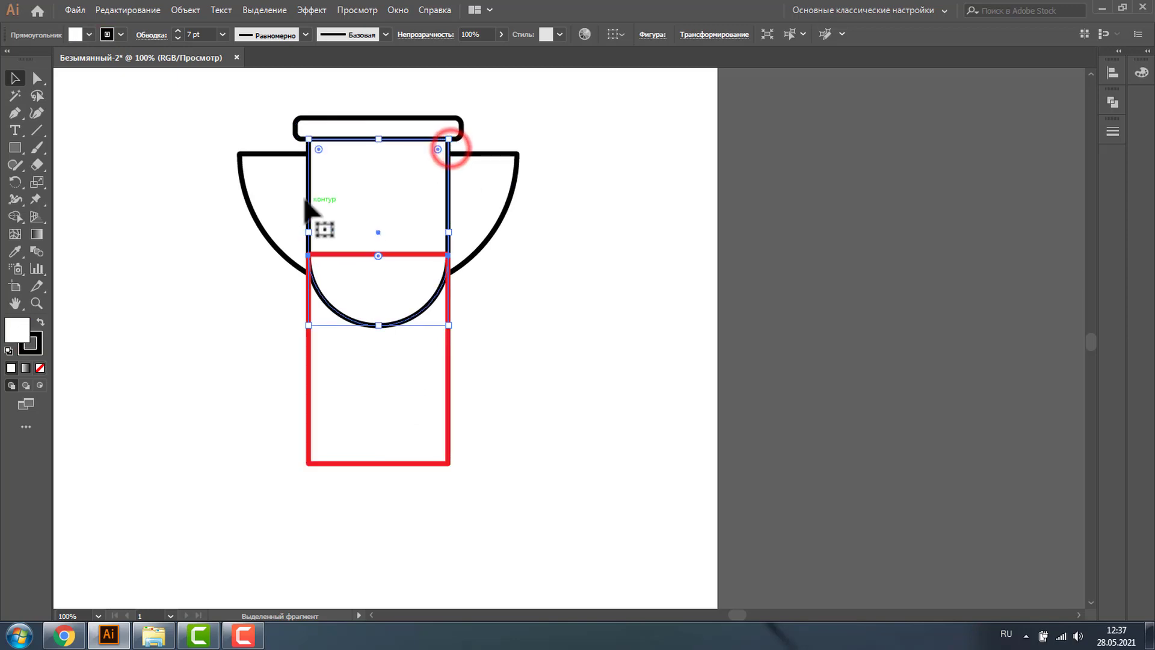
click(311, 183)
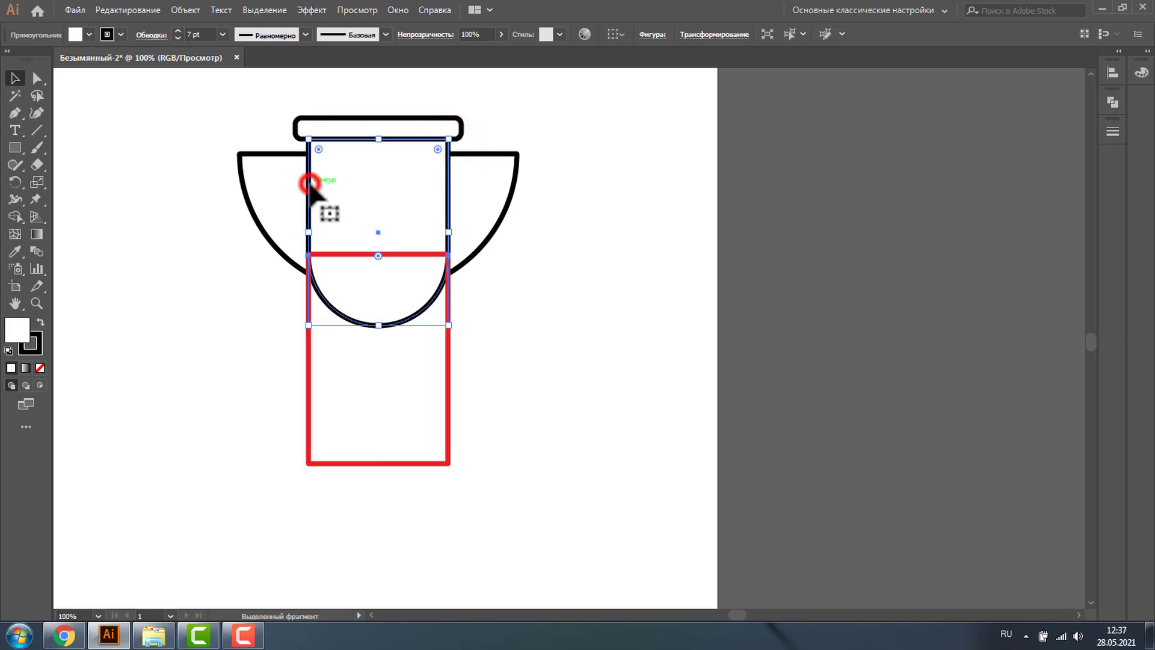
mouse_move(311, 183)
mouse_down()
mouse_move(241, 307)
mouse_move(229, 299)
mouse_up()
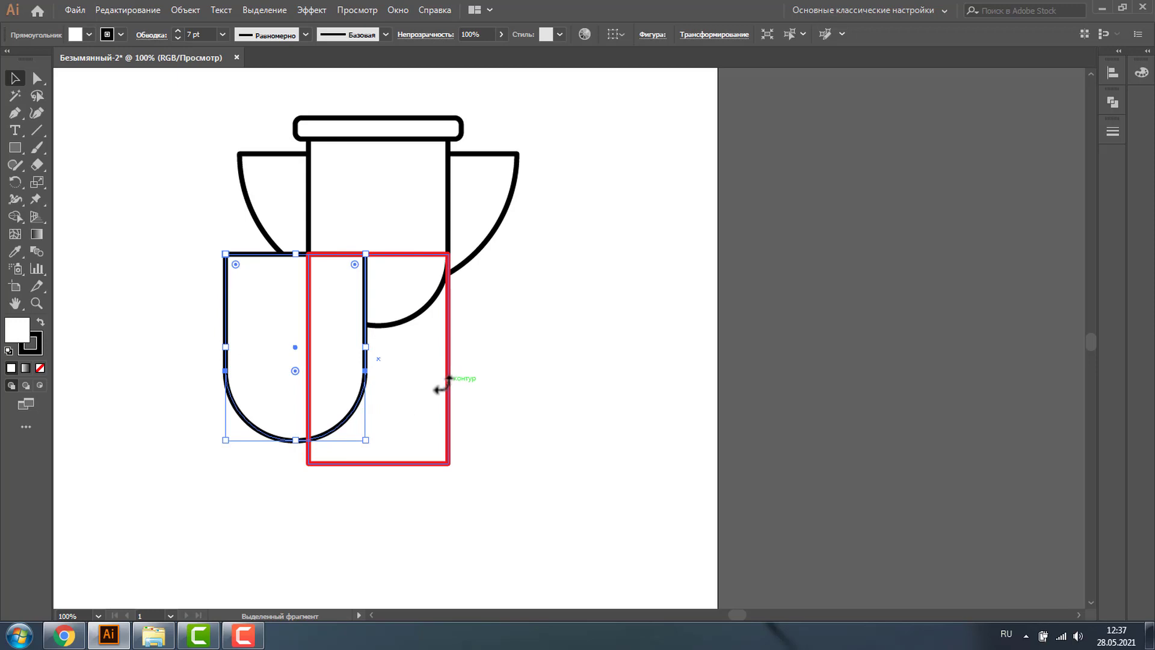
click(119, 33)
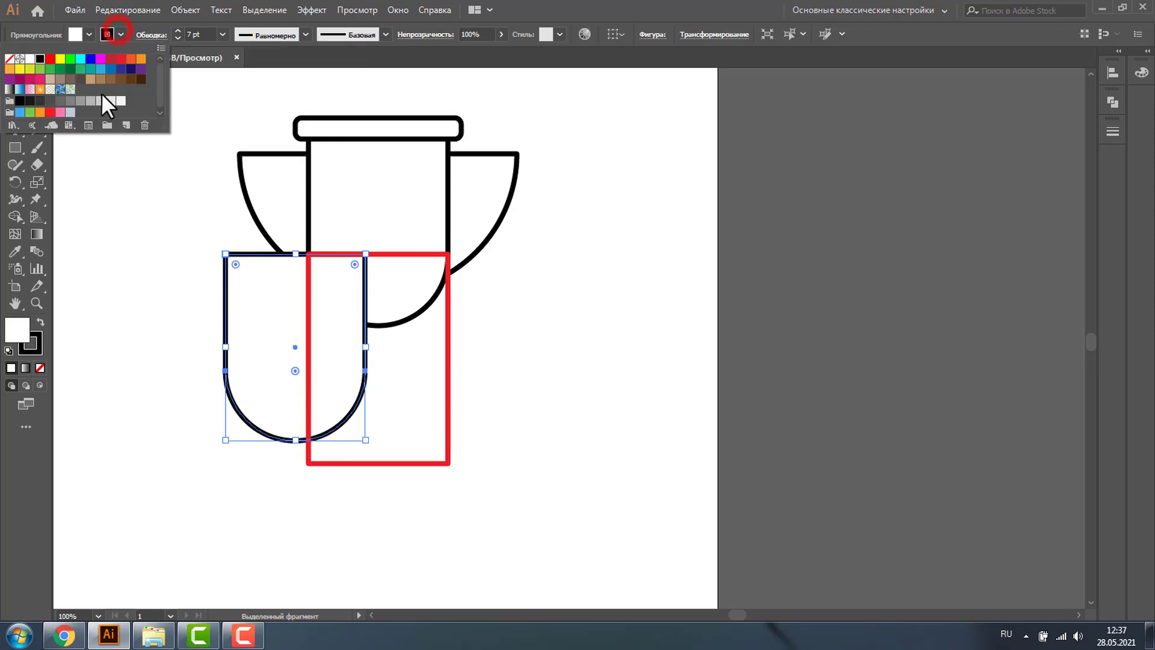
click(90, 59)
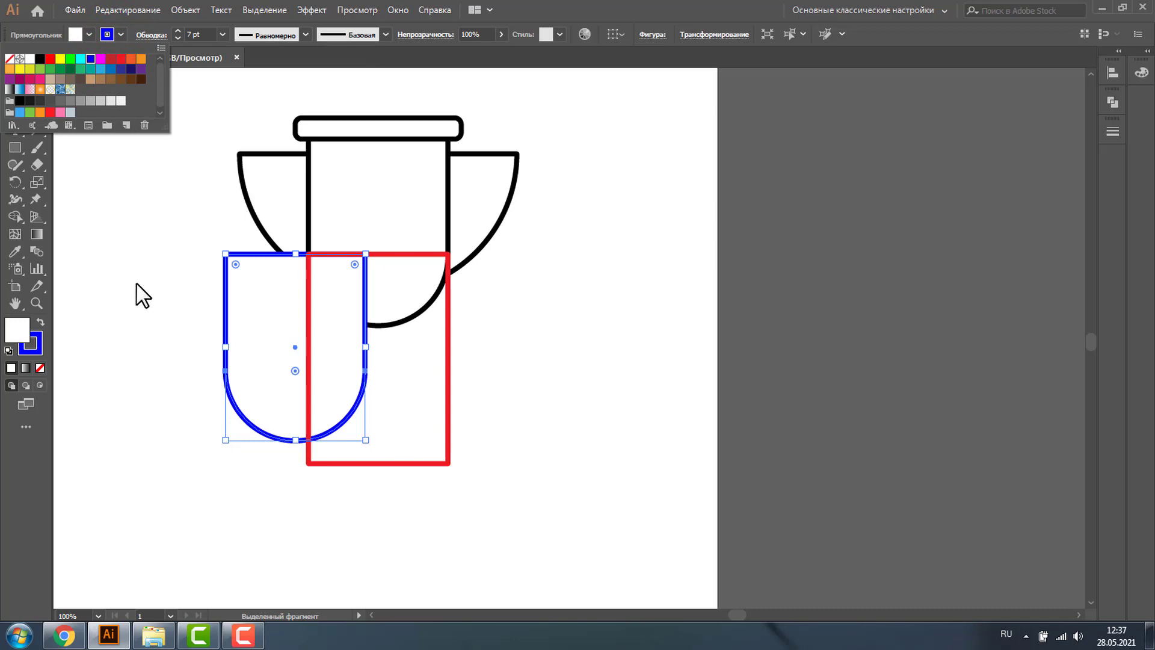
key(Escape)
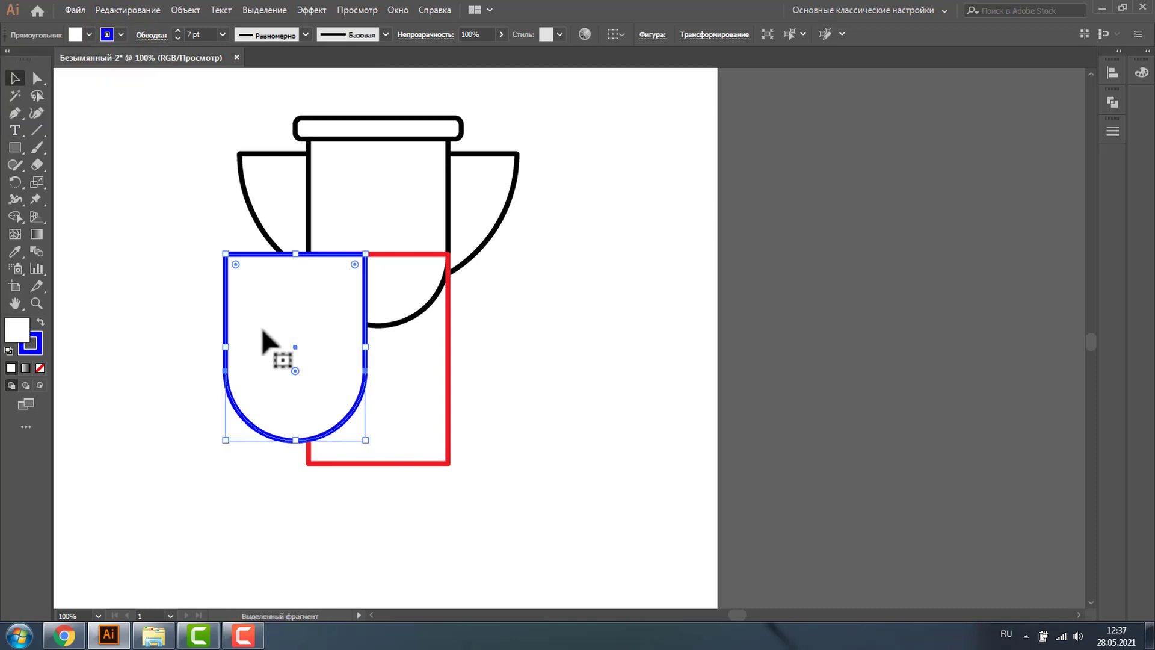
drag(263, 338, 438, 346)
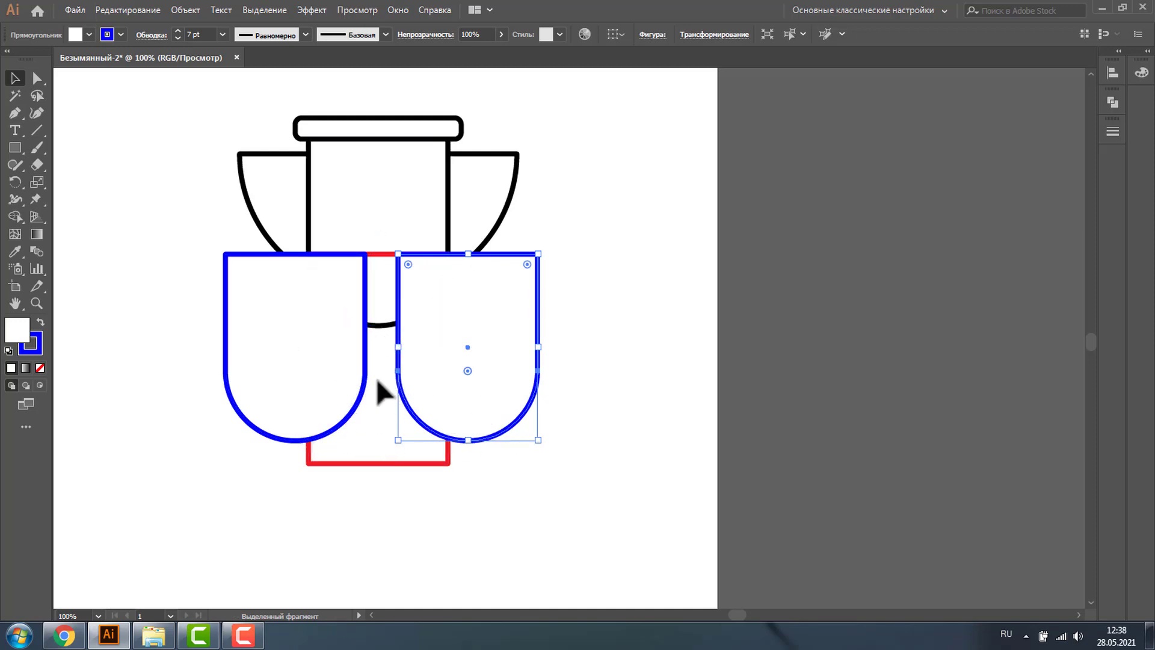
Step: Group the two blue U-shapes and make the red rectangle the key object
shift+click(227, 299)
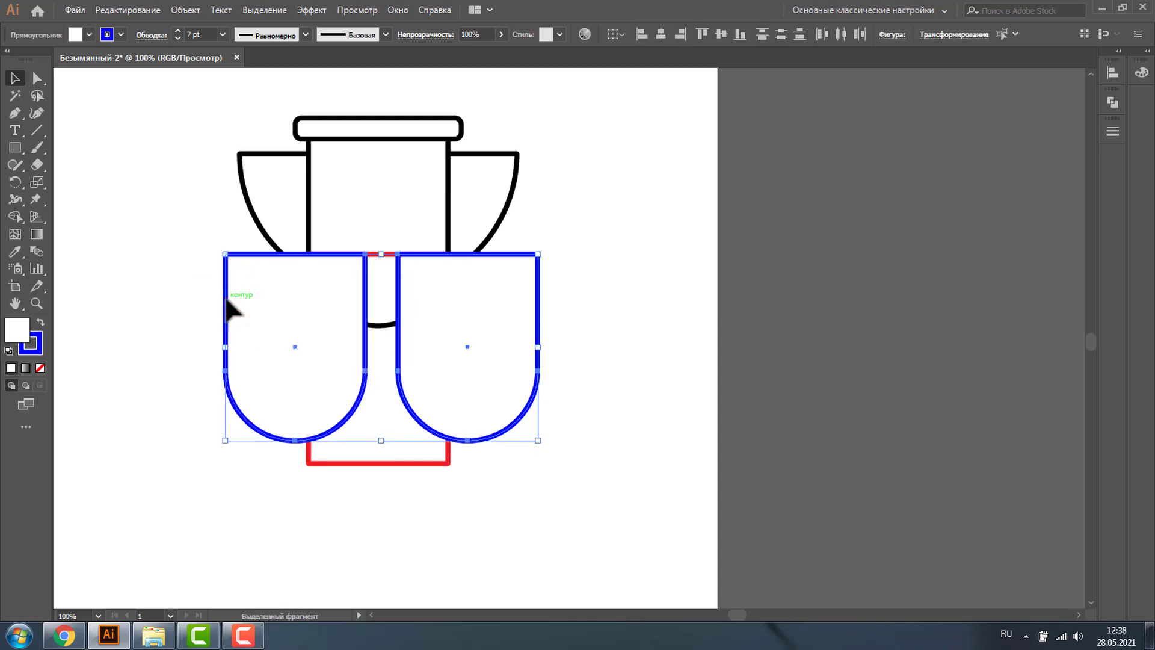
key(ctrl+g)
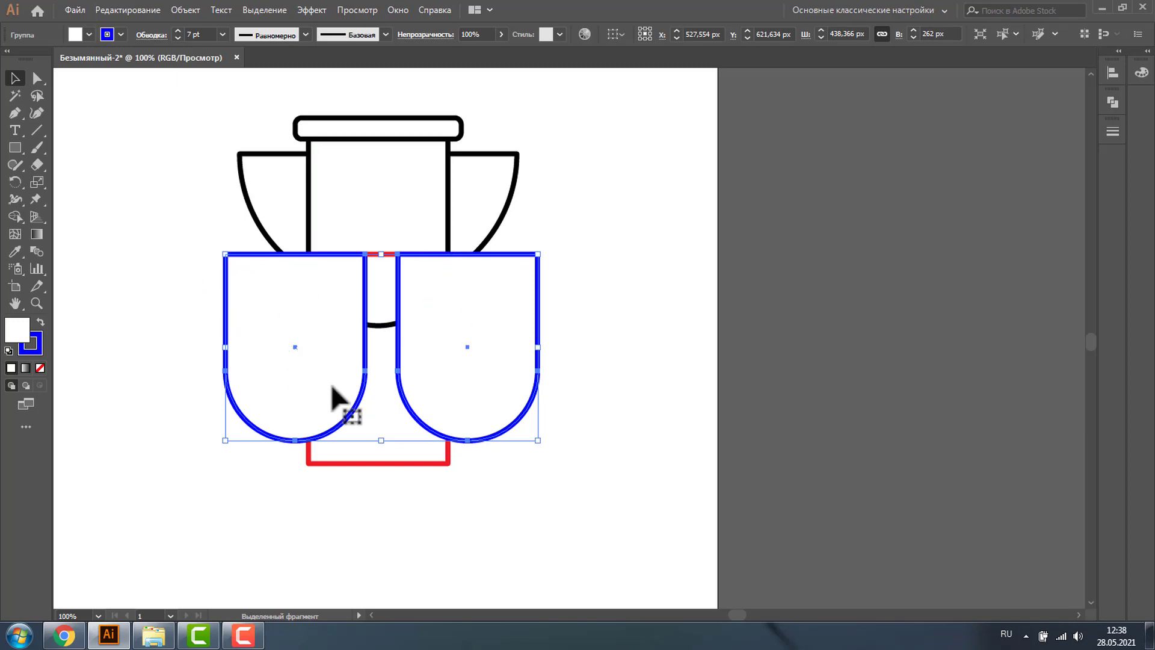
shift+click(327, 463)
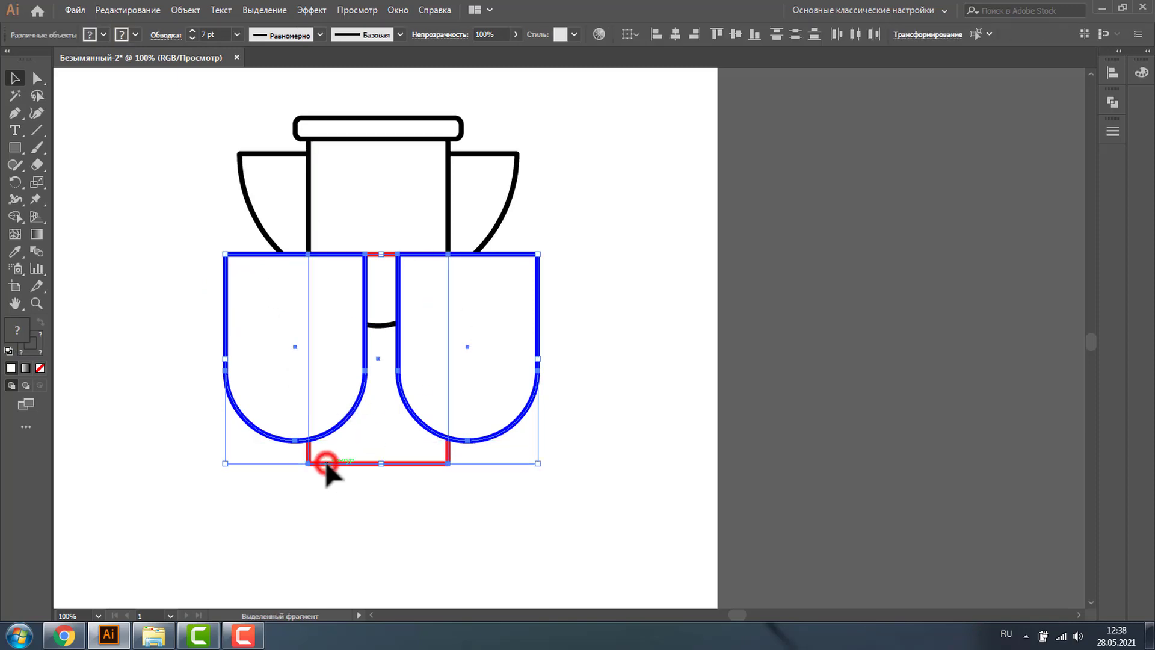
key(shift+m)
click(321, 463)
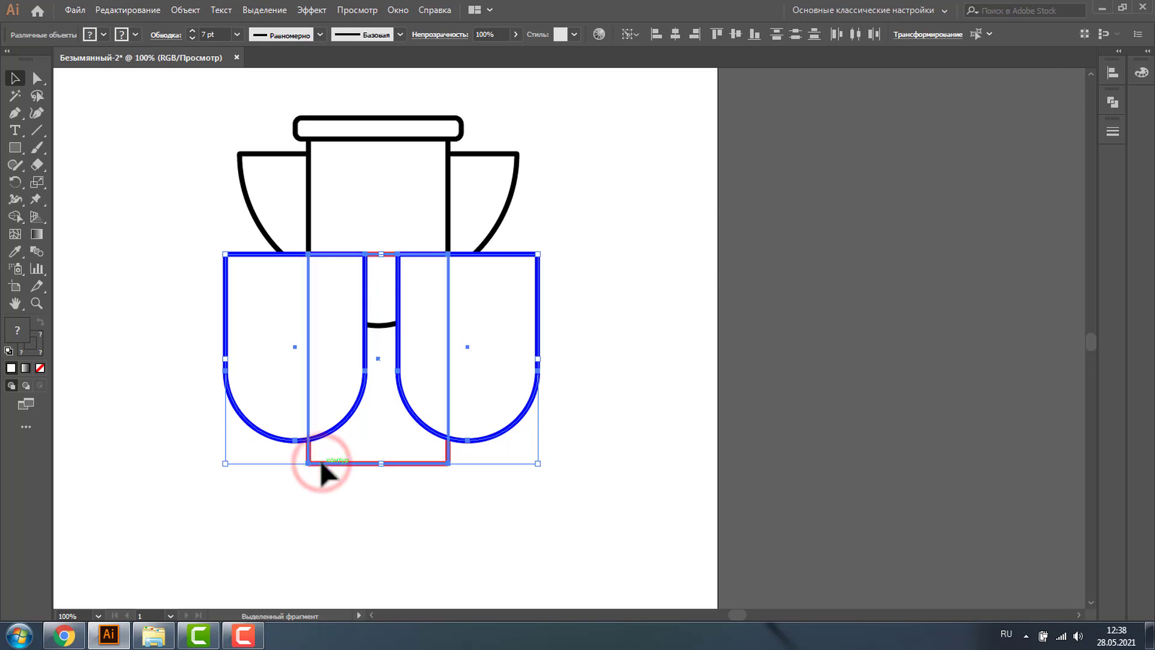
Step: Centre the U-shapes horizontally on the rectangle and subtract them with Minus Front
click(1114, 71)
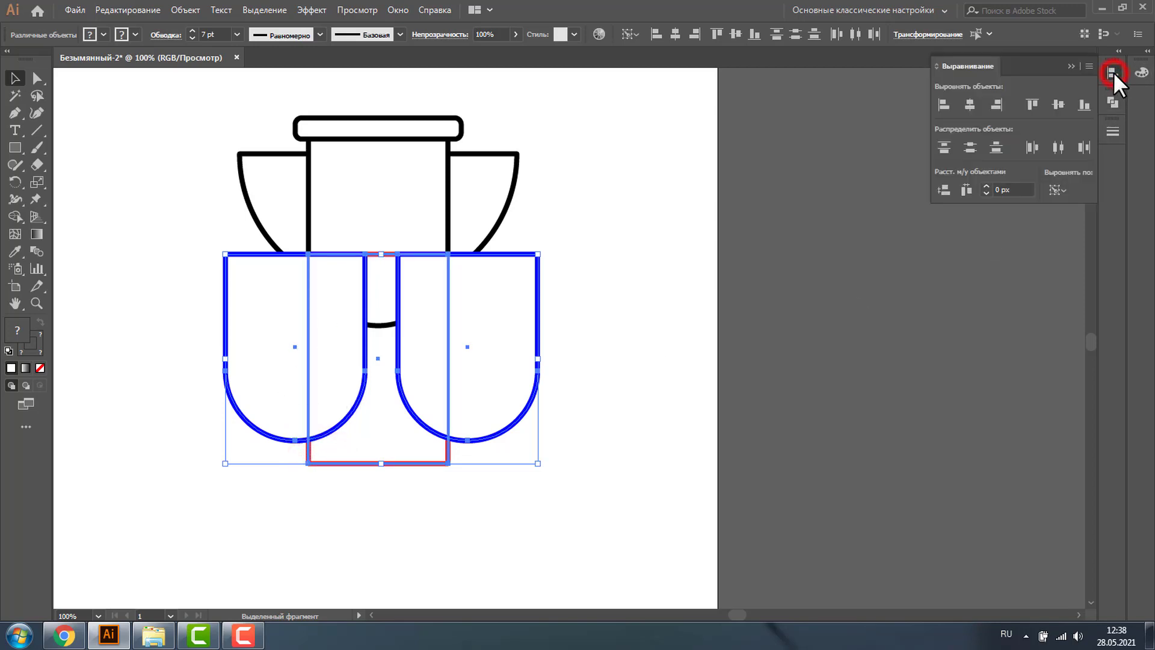
click(969, 104)
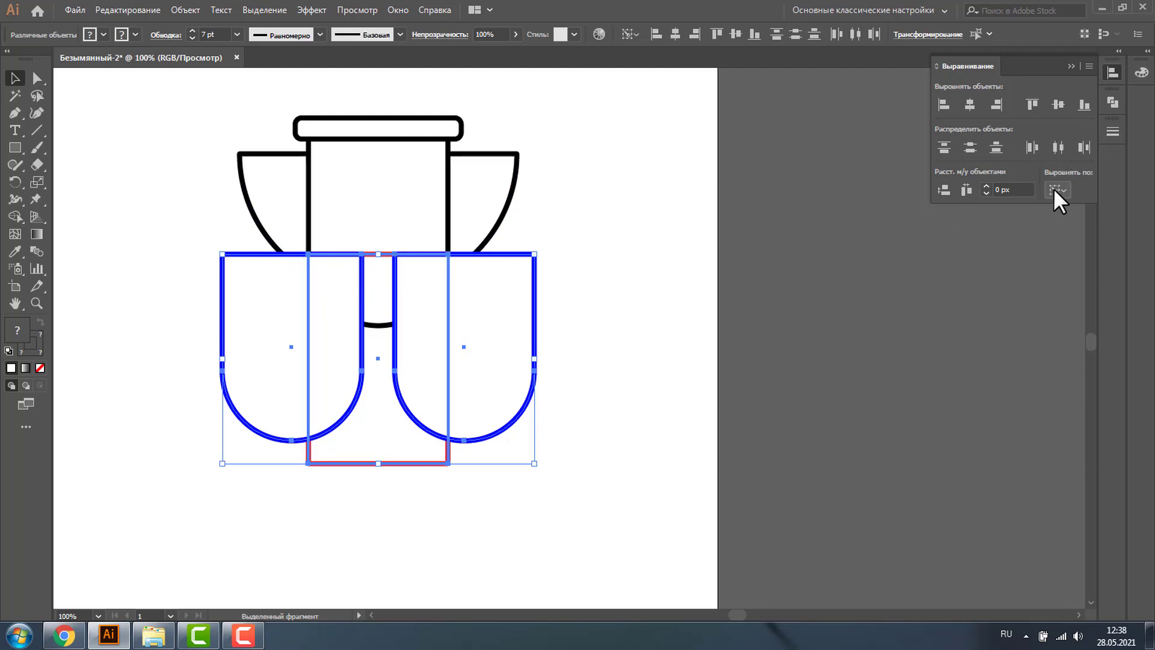
click(1112, 102)
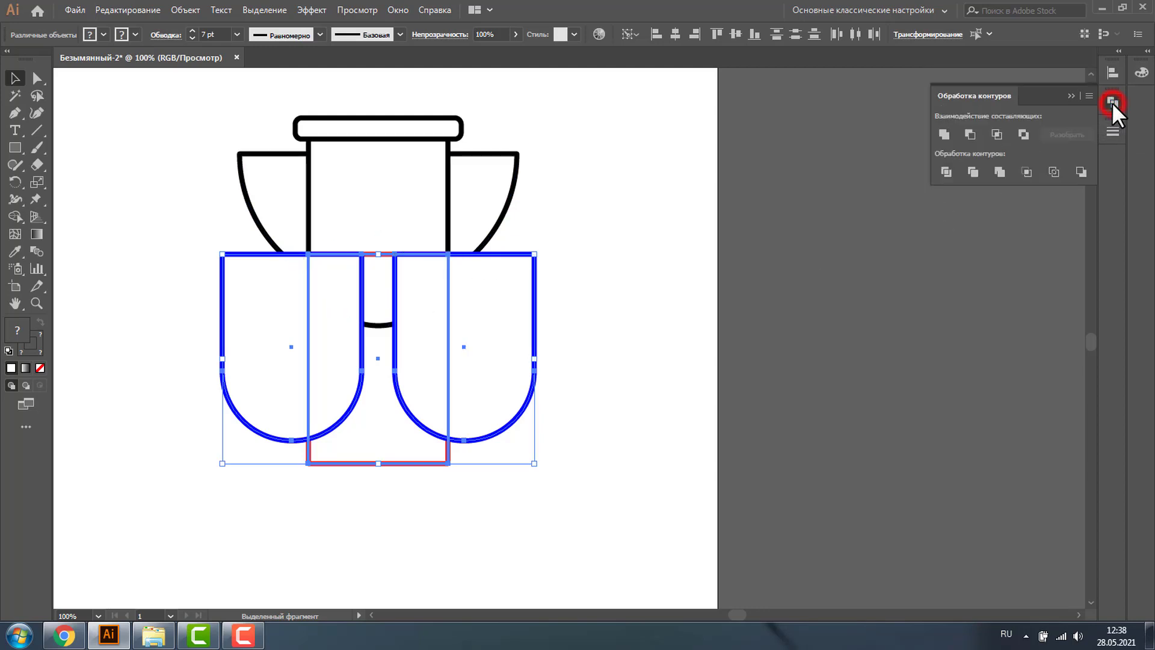
click(970, 135)
click(554, 363)
Step: Send the stem behind the cup and zoom in on the stem's base
key(a)
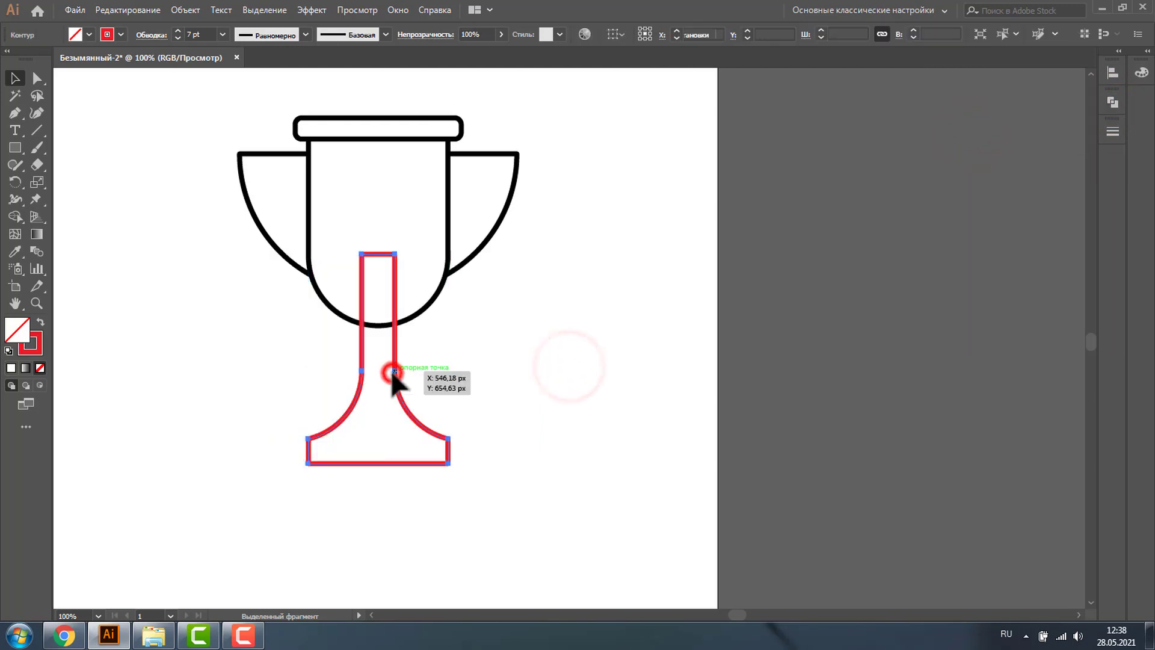
click(392, 370)
key(v)
key(ctrl+shift+bracketleft)
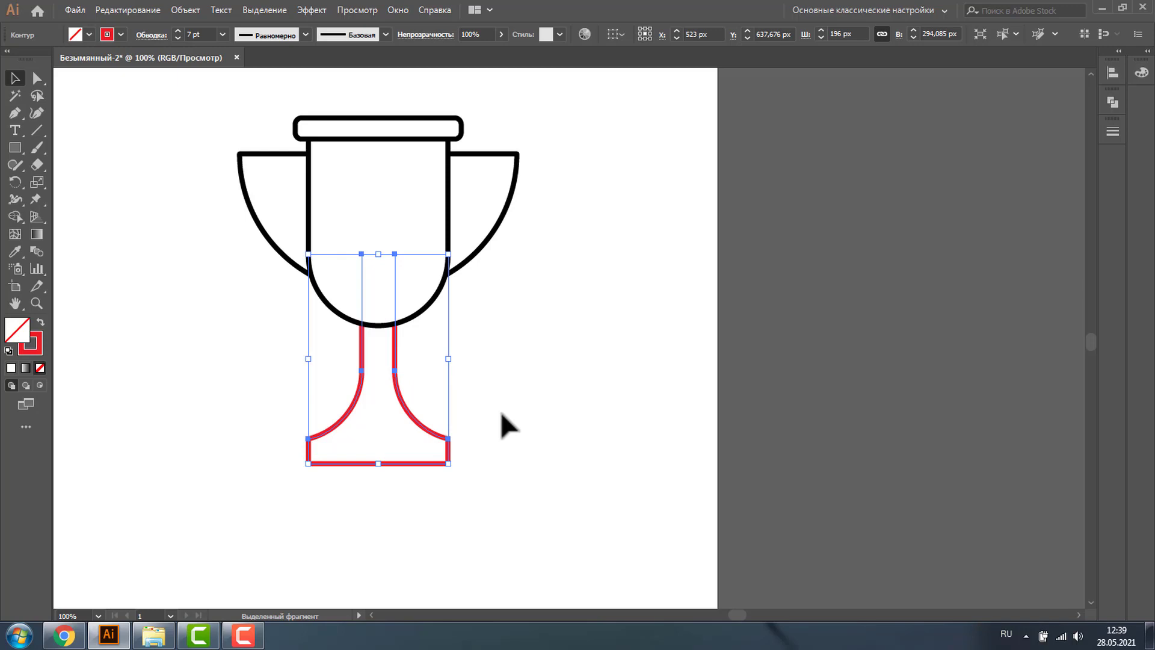
key(z)
drag(281, 420, 533, 527)
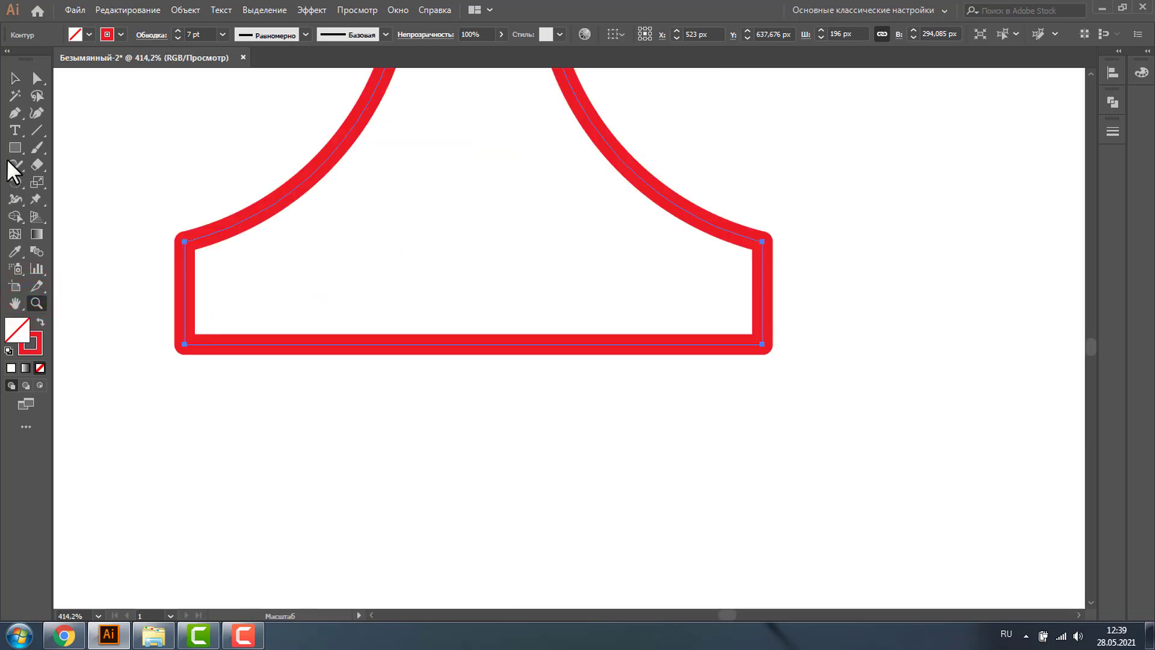
Step: Draw a white-filled rectangle inside the stem's lower block
click(15, 147)
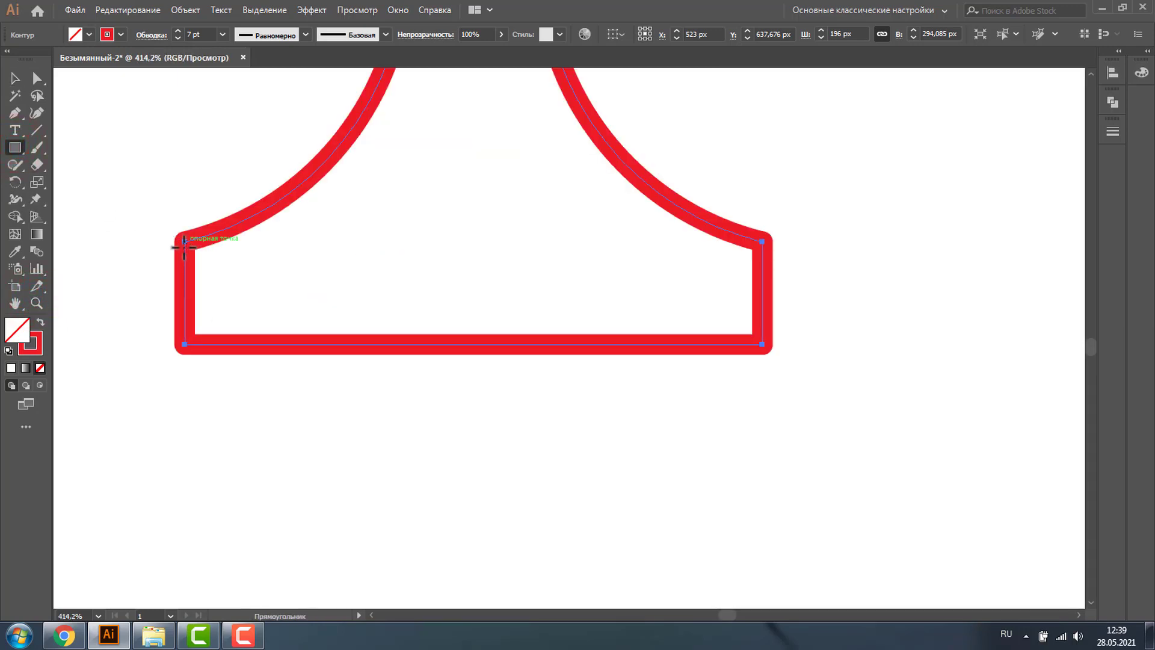
drag(184, 242, 763, 401)
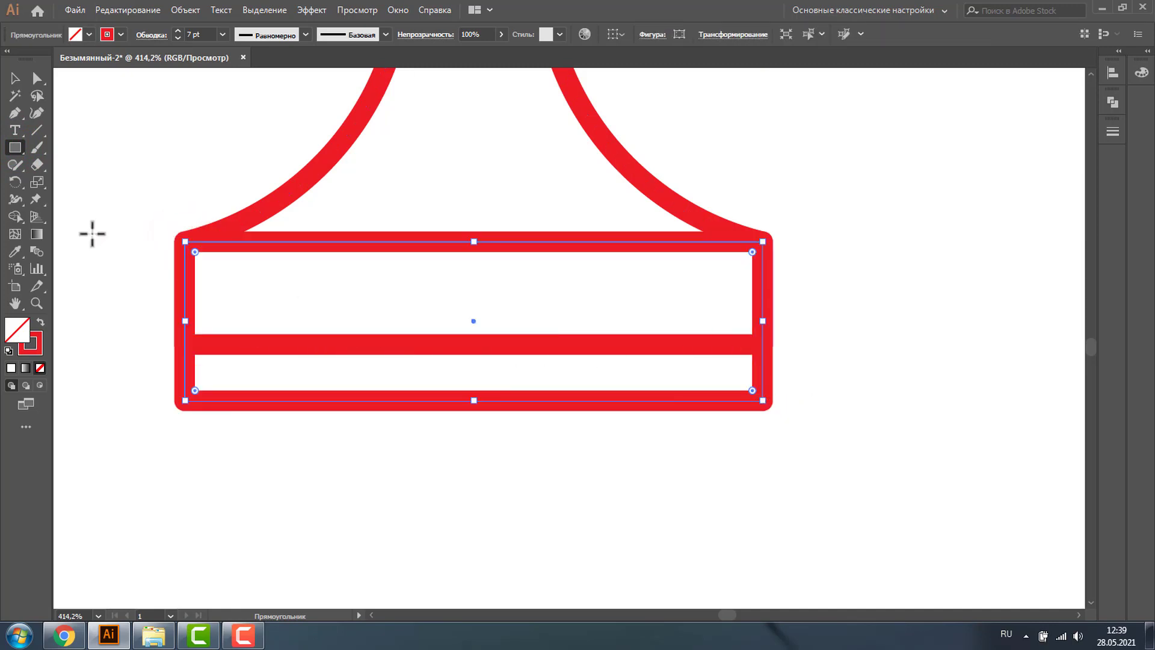
click(89, 33)
click(30, 58)
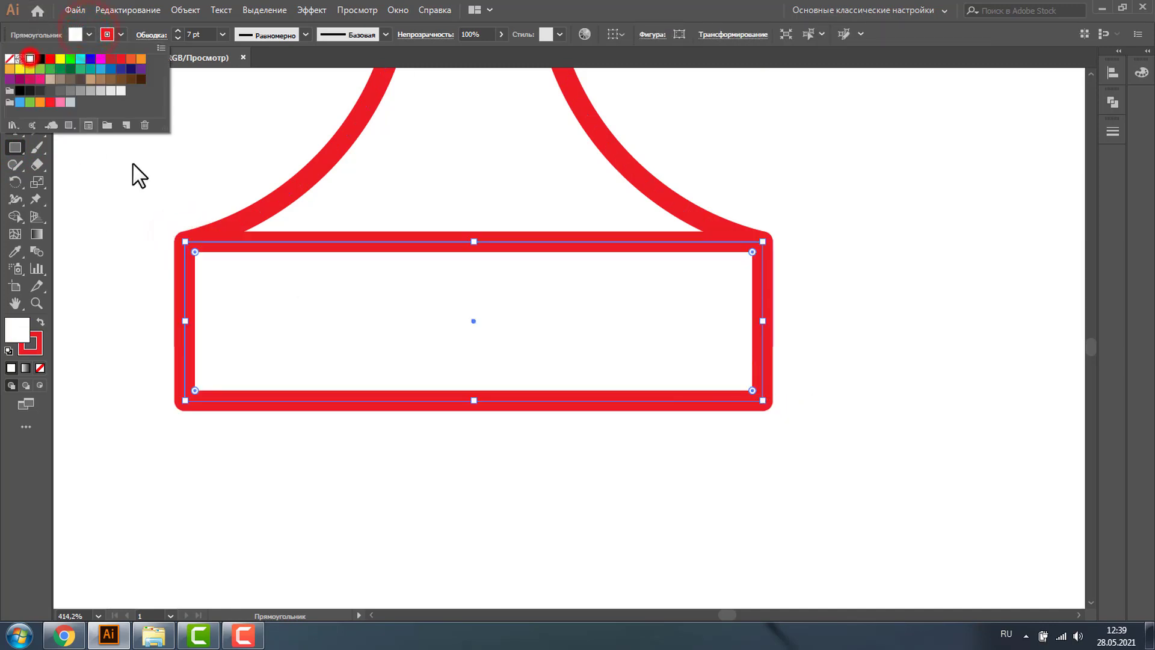
click(33, 301)
click(474, 320)
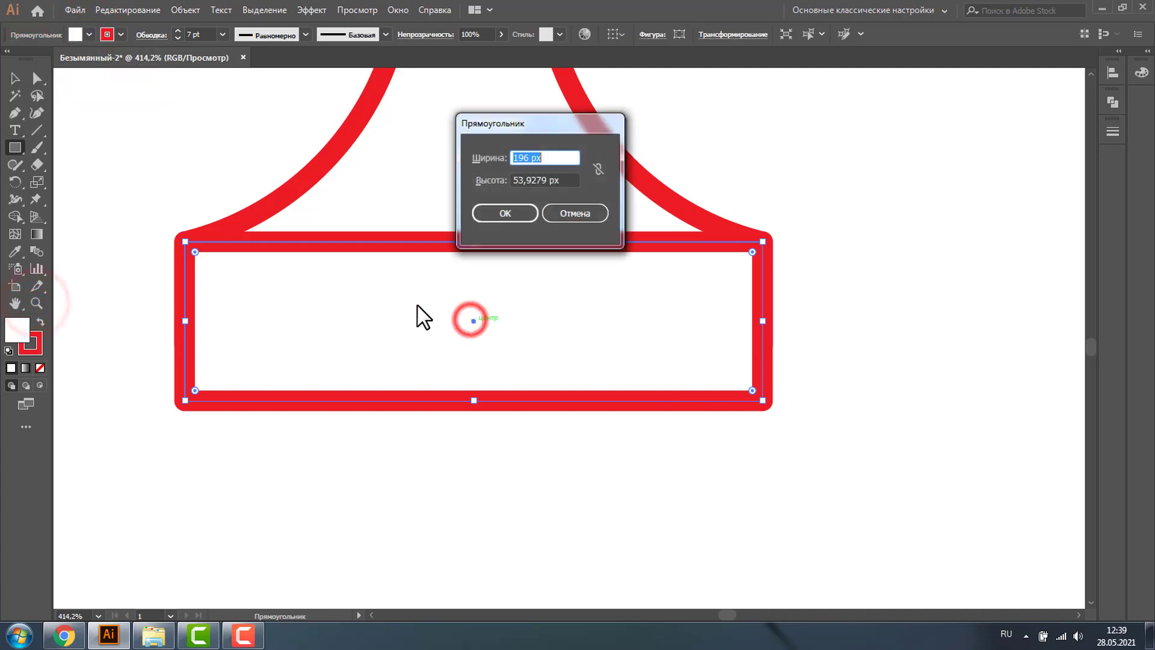
click(568, 214)
Step: Stretch the base rectangle taller, delete the extra wide rectangle, and copy the lid bar beneath the base
key(ctrl+0)
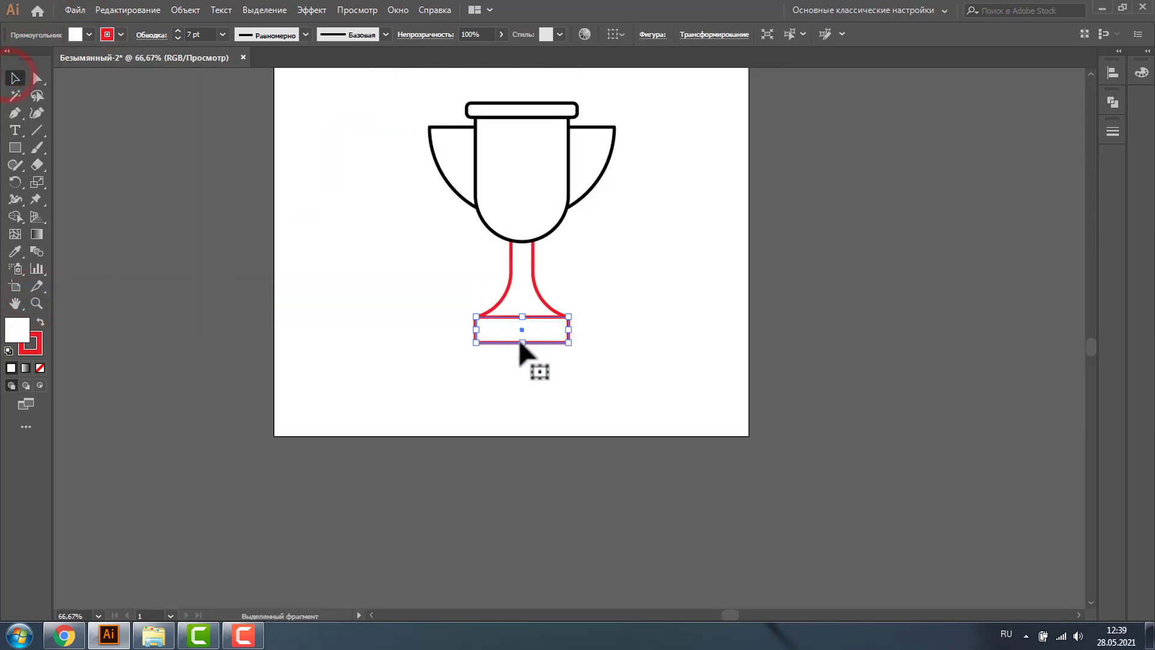
mouse_move(522, 342)
mouse_down()
mouse_move(526, 367)
mouse_move(591, 368)
mouse_up()
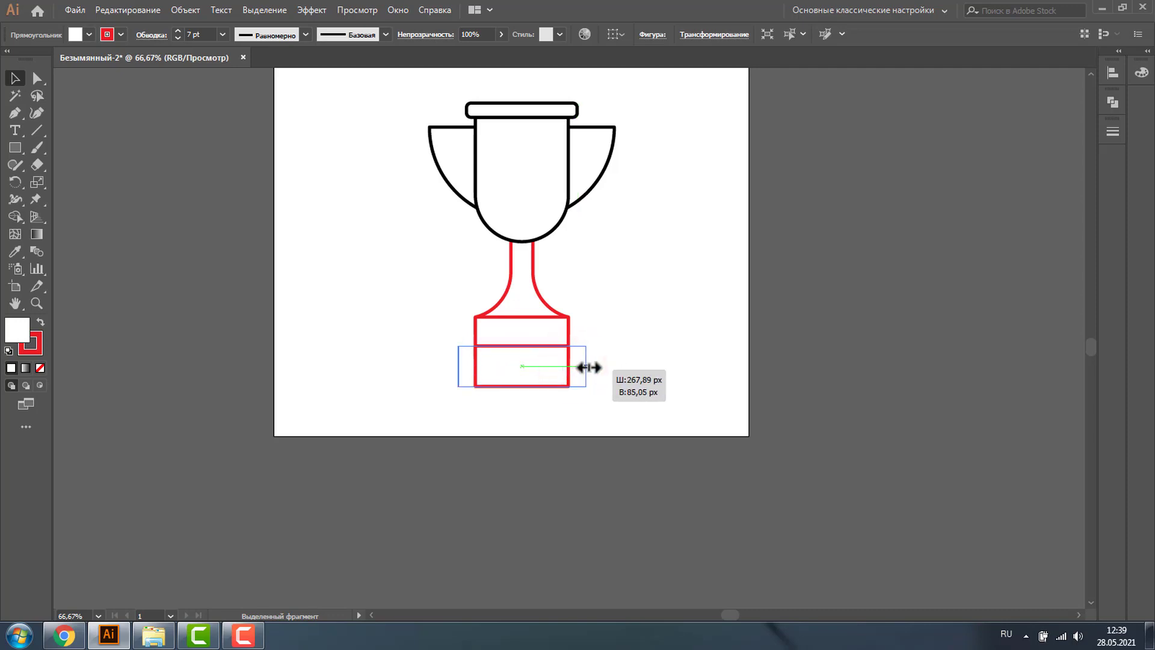
drag(591, 368, 589, 367)
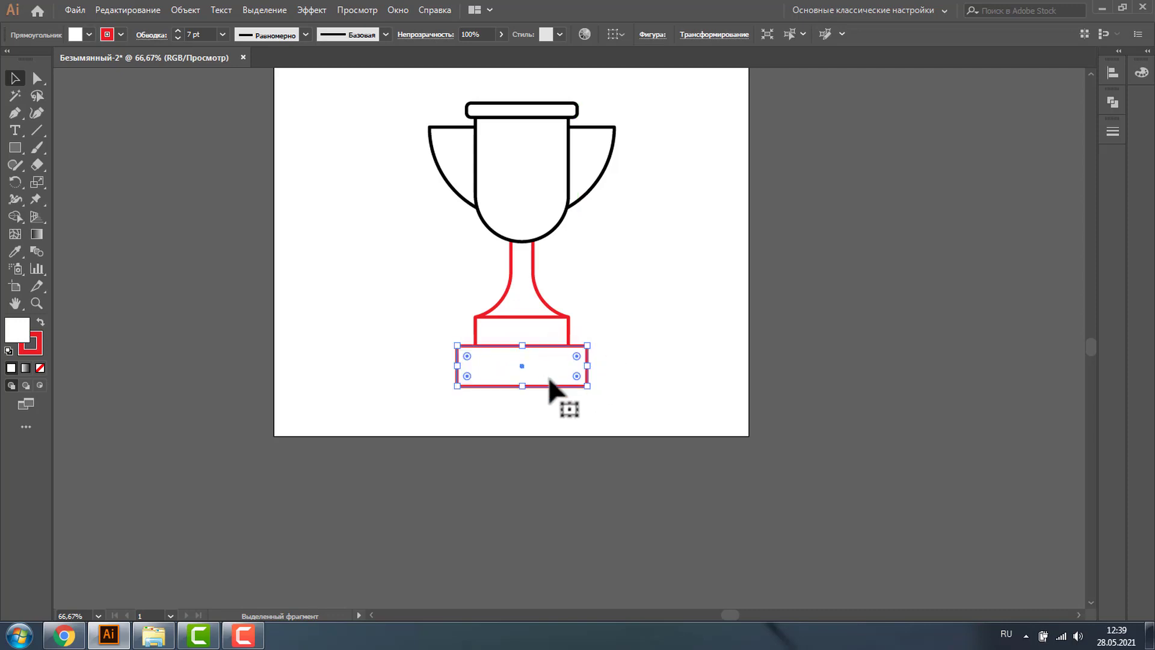
key(Delete)
mouse_move(532, 114)
mouse_down()
mouse_move(521, 108)
mouse_move(547, 359)
mouse_up()
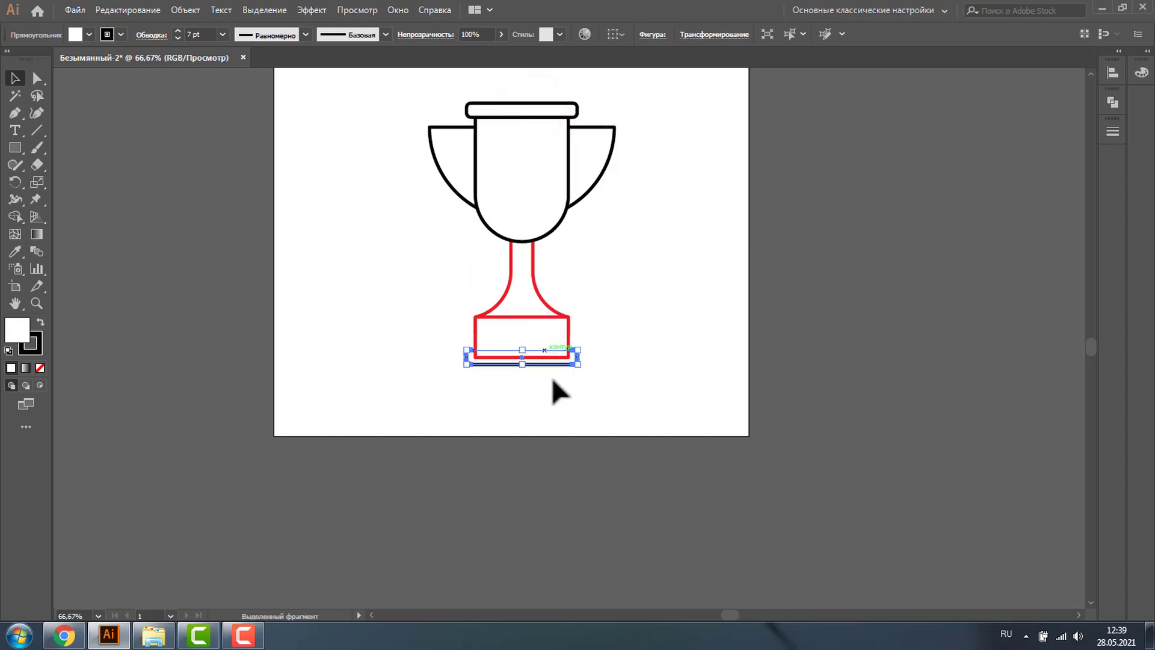
Step: Marquee-select every trophy path and set all their outlines to black
key(a)
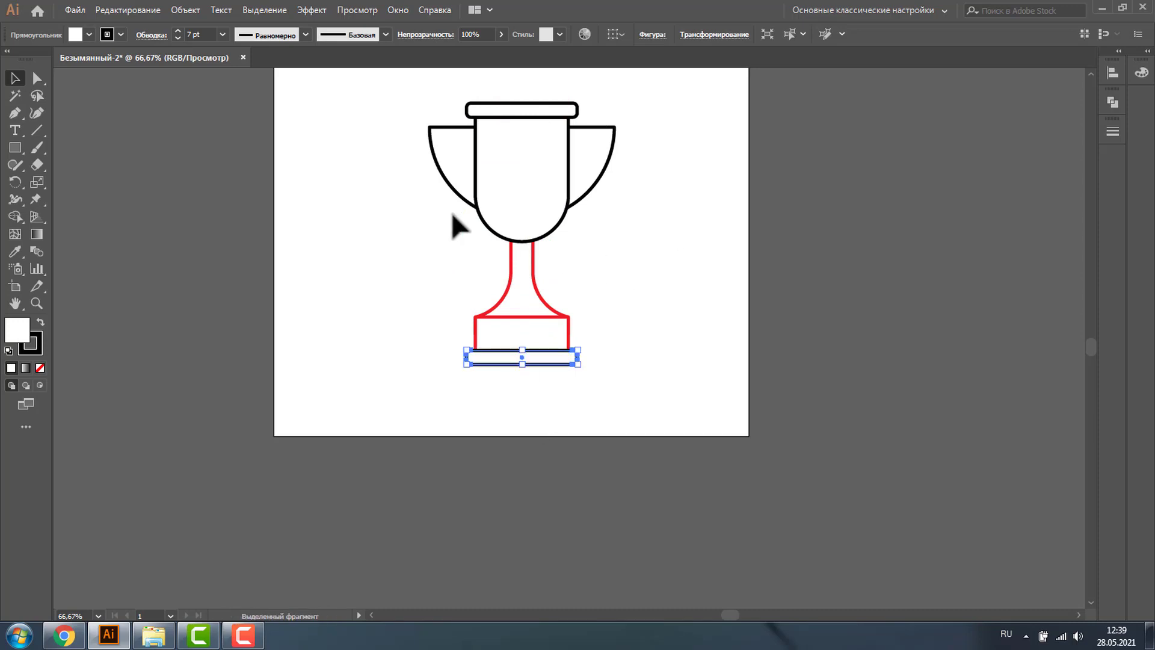
click(372, 175)
drag(348, 142, 705, 415)
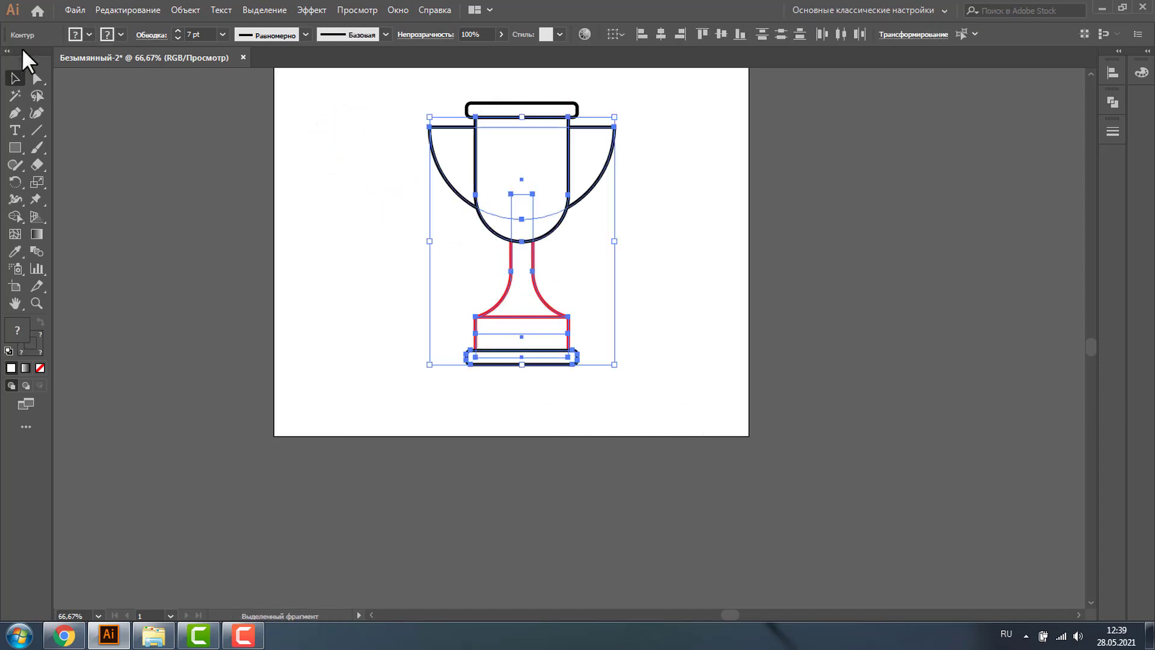
click(121, 33)
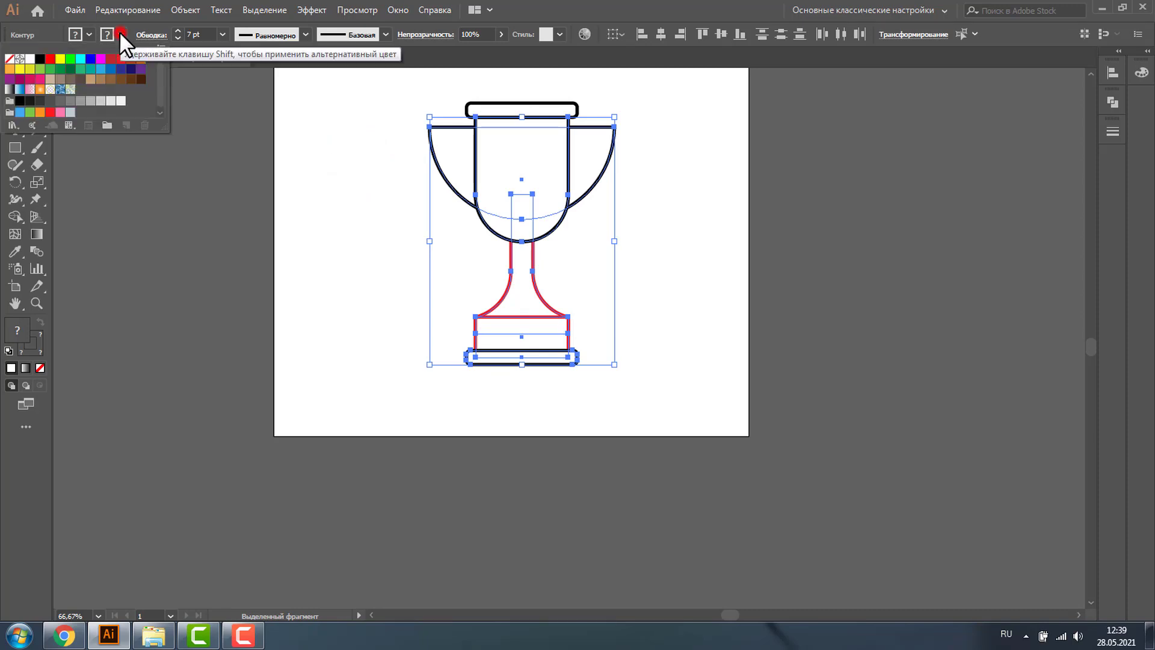
click(40, 59)
click(636, 277)
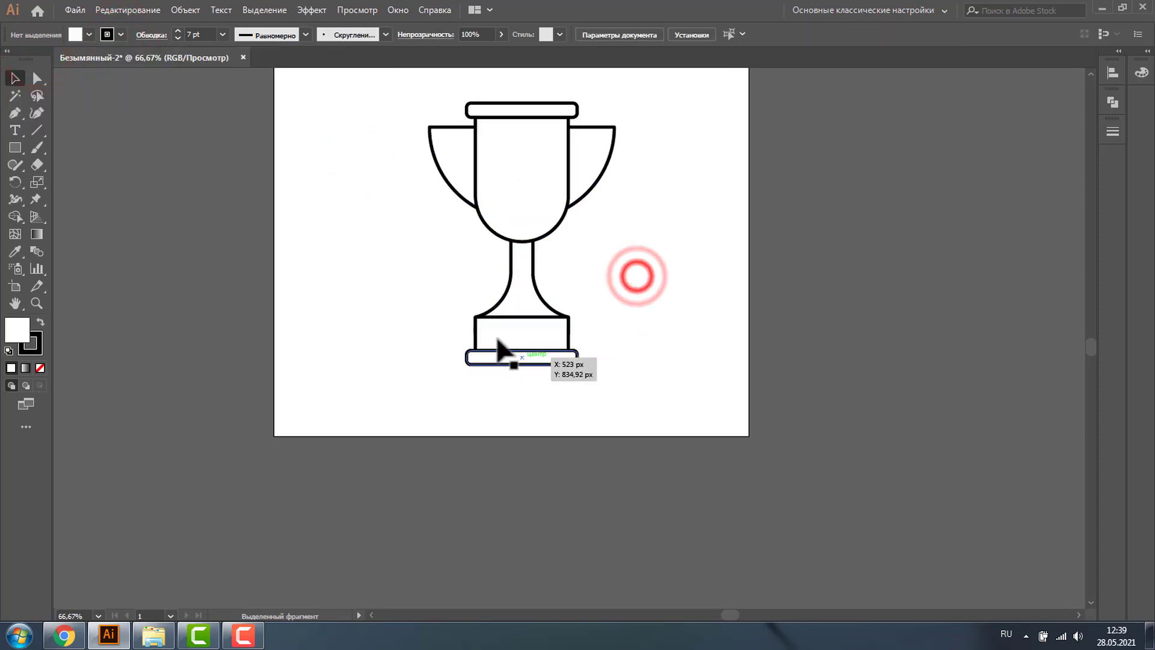
click(30, 302)
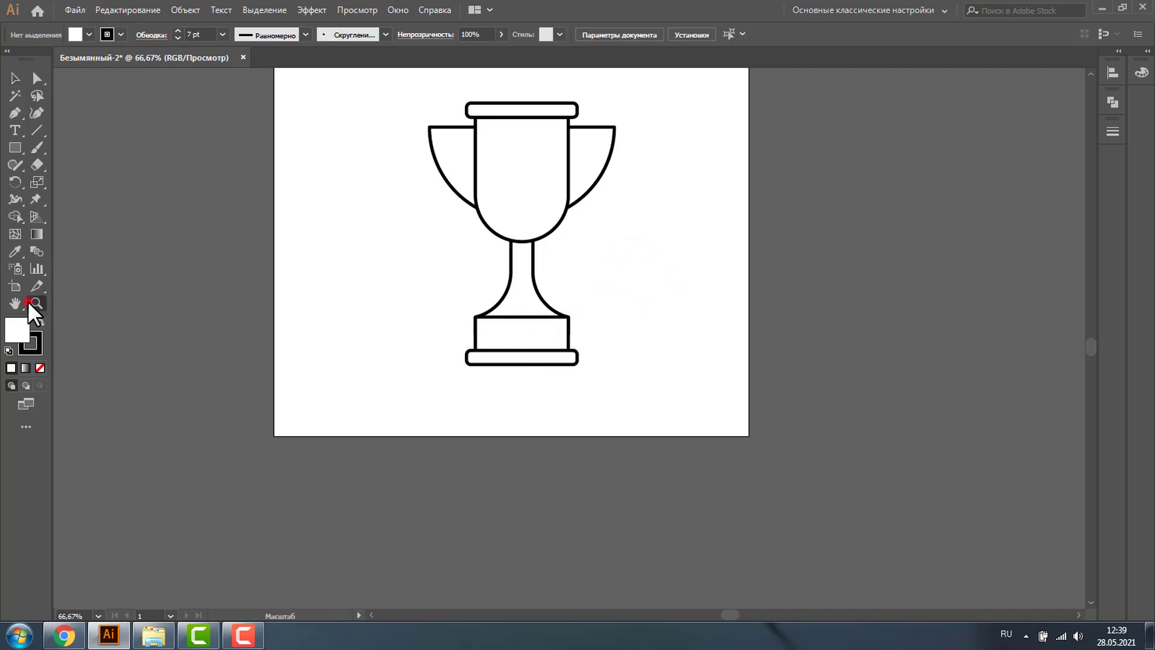
Step: Draw a small nameplate rectangle centred in the base block
drag(413, 285, 680, 423)
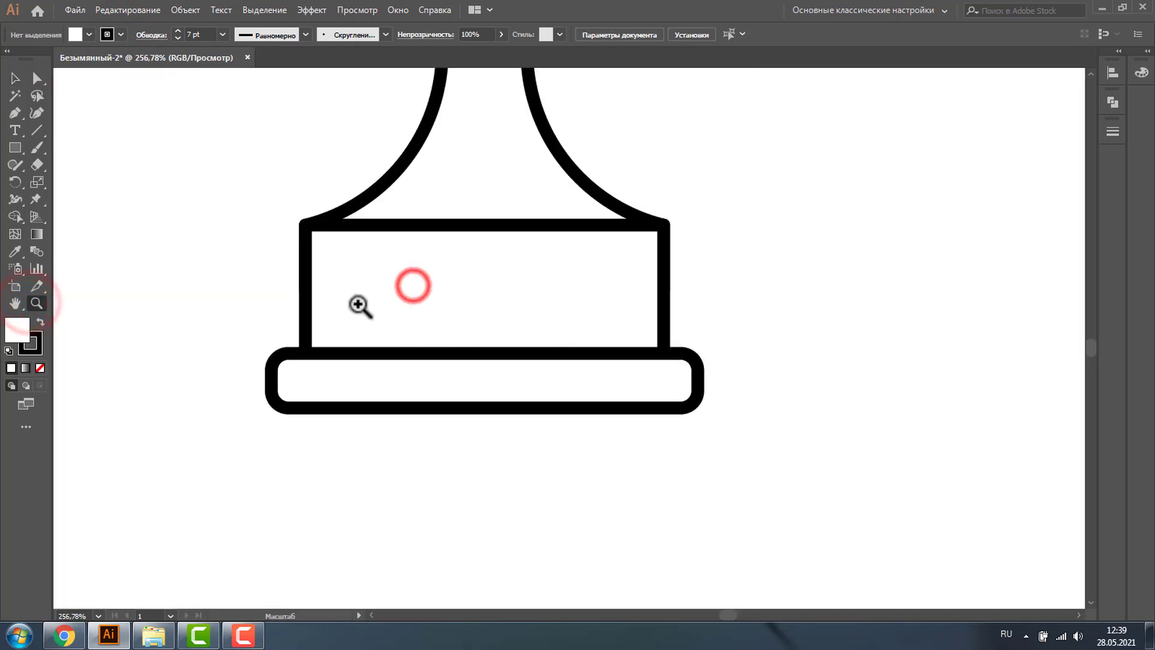
click(15, 147)
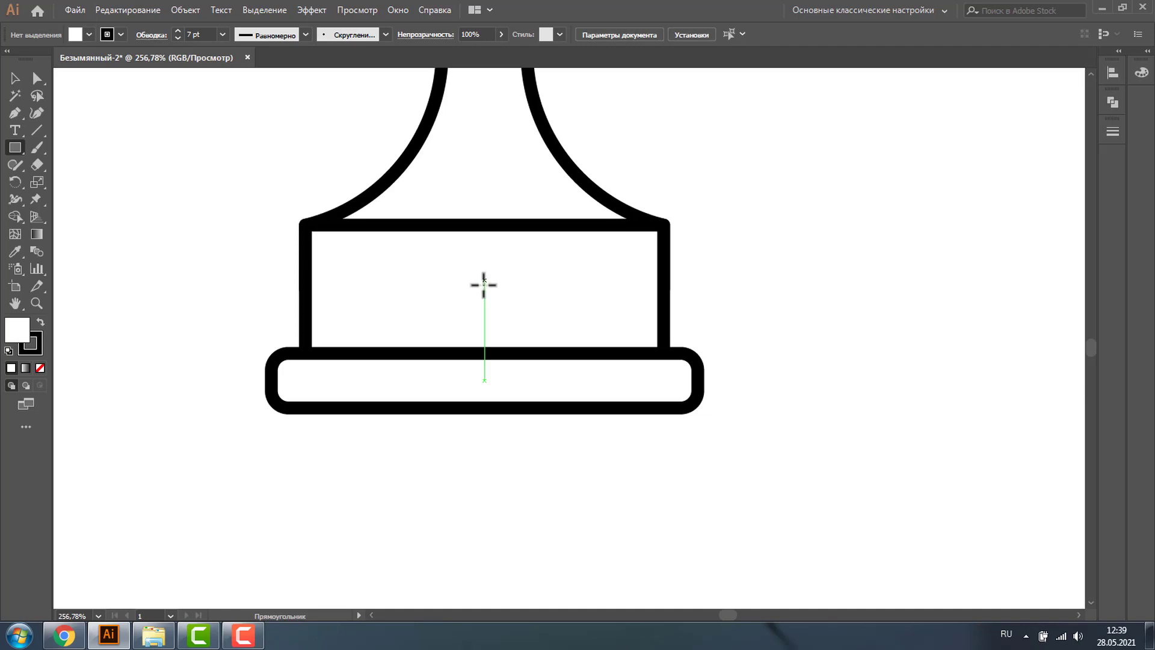
drag(485, 289, 568, 325)
click(36, 303)
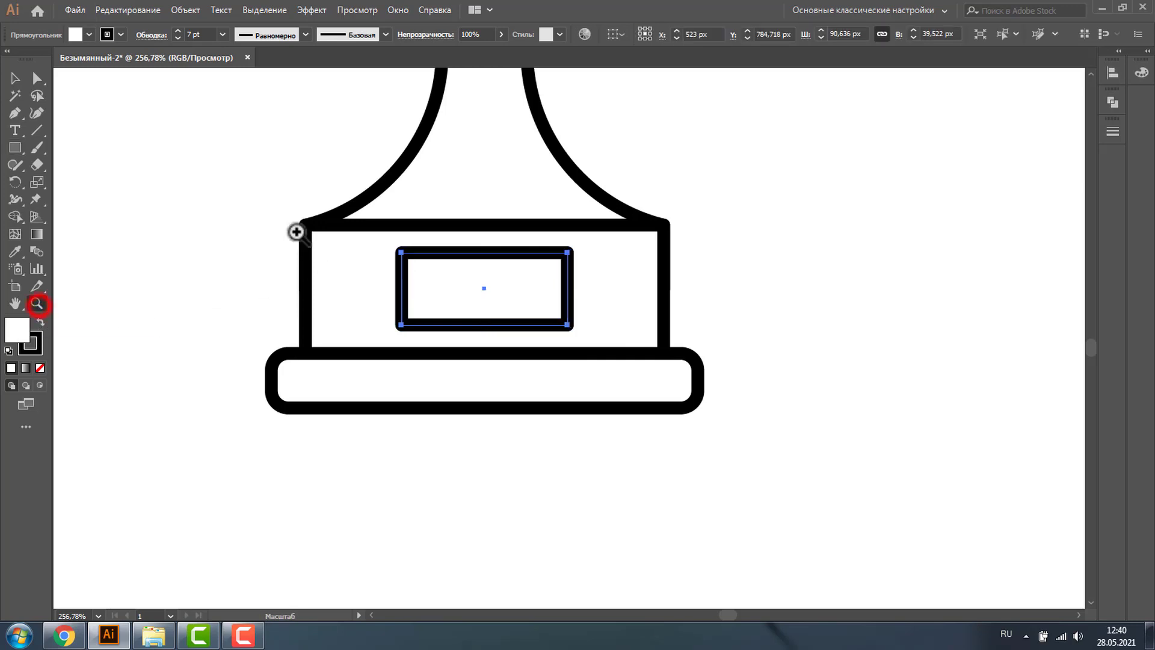
drag(296, 226, 722, 431)
Step: Try inverted rounded corners on all four nameplate corners, then undo them
click(36, 78)
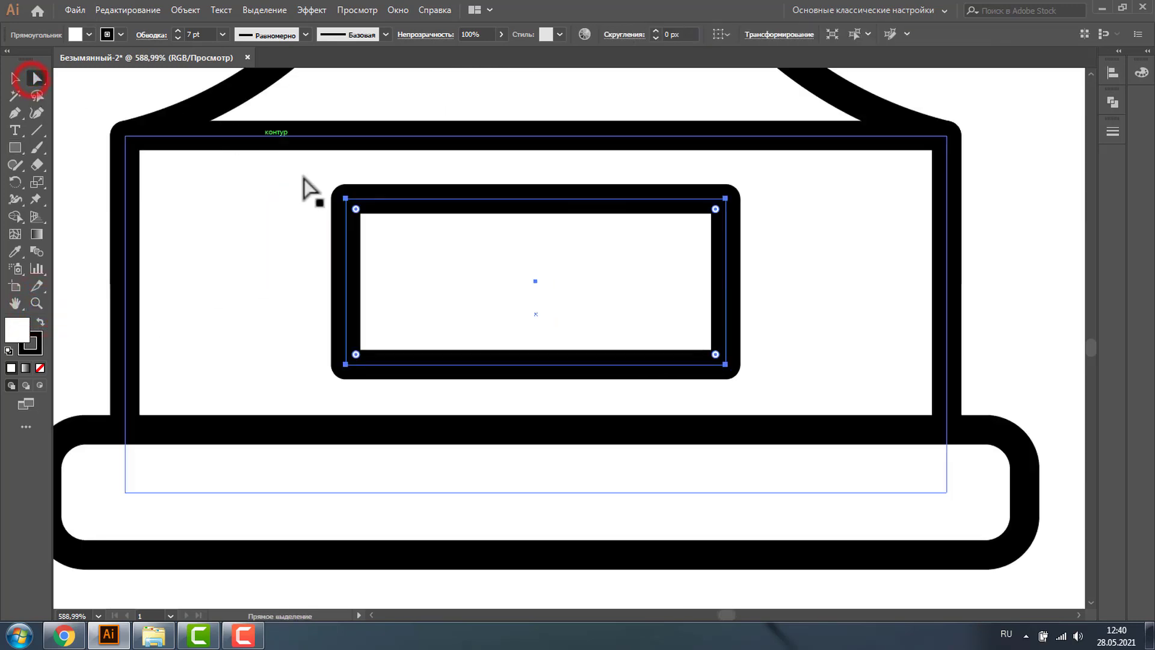
click(356, 209)
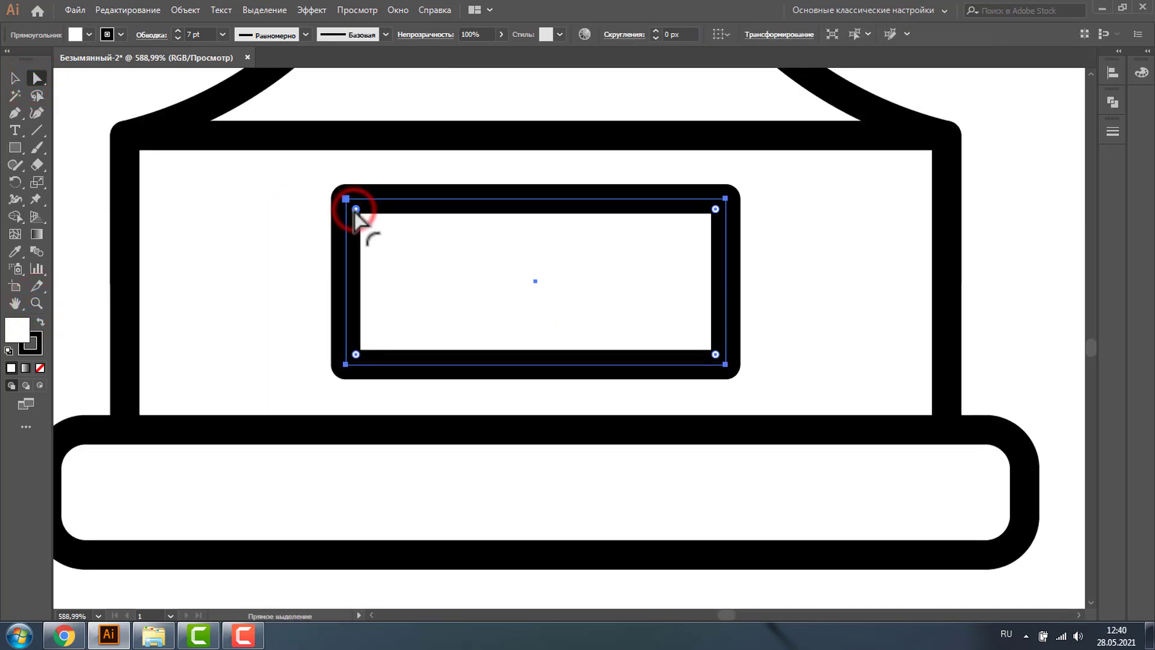
shift+click(715, 209)
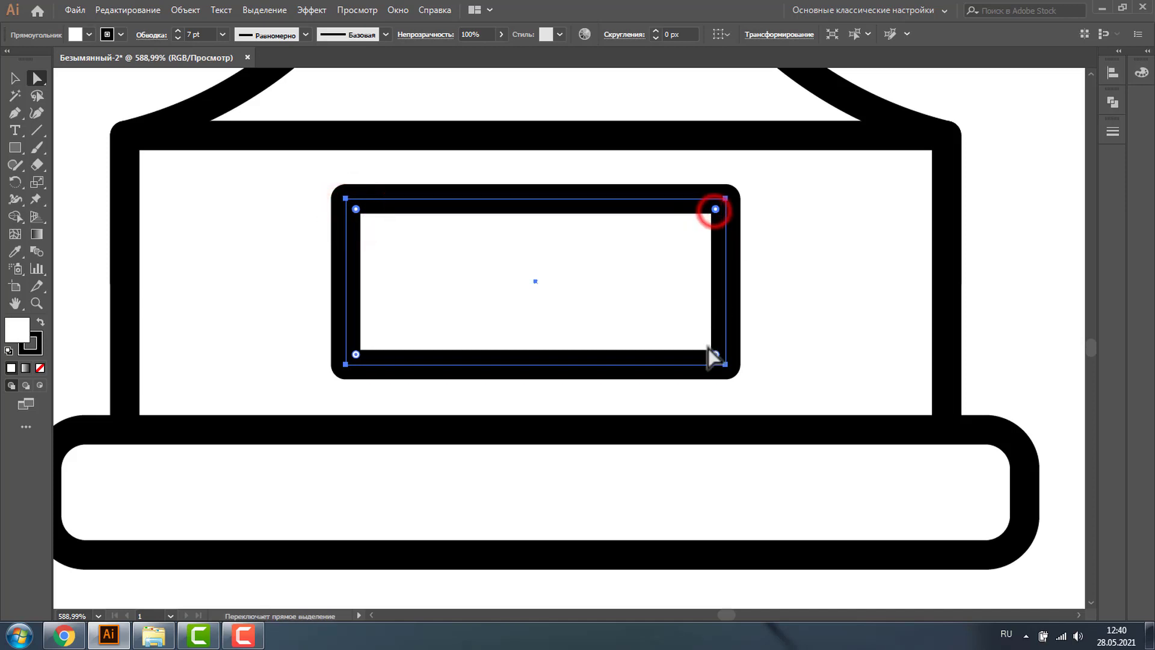
shift+click(716, 355)
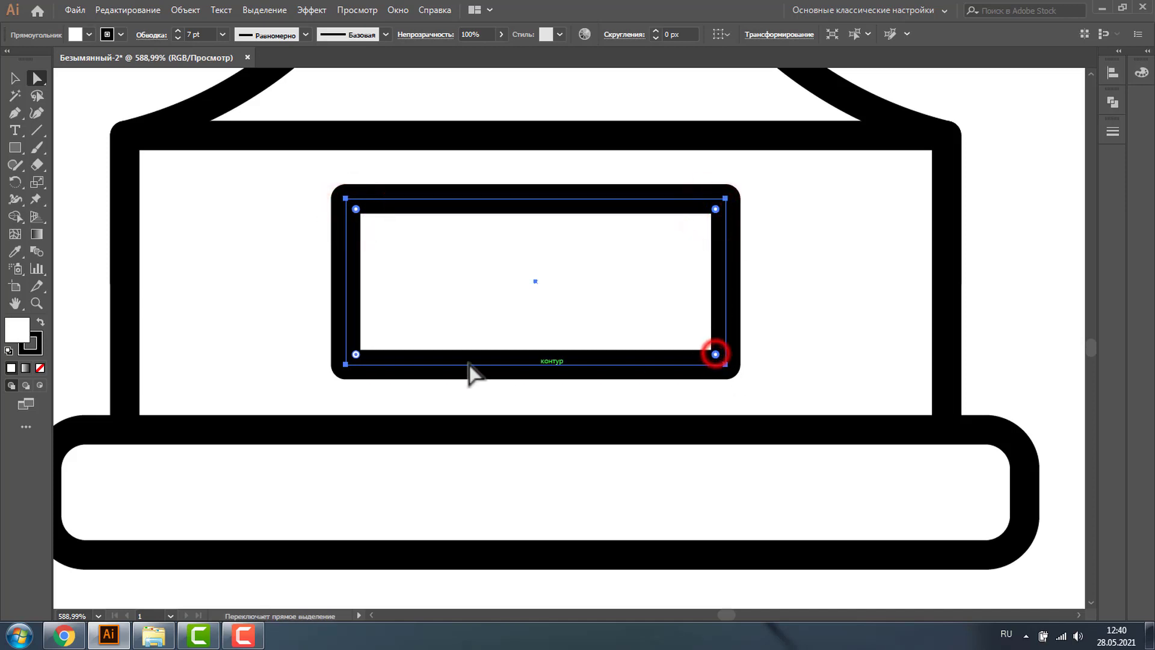
shift+click(356, 355)
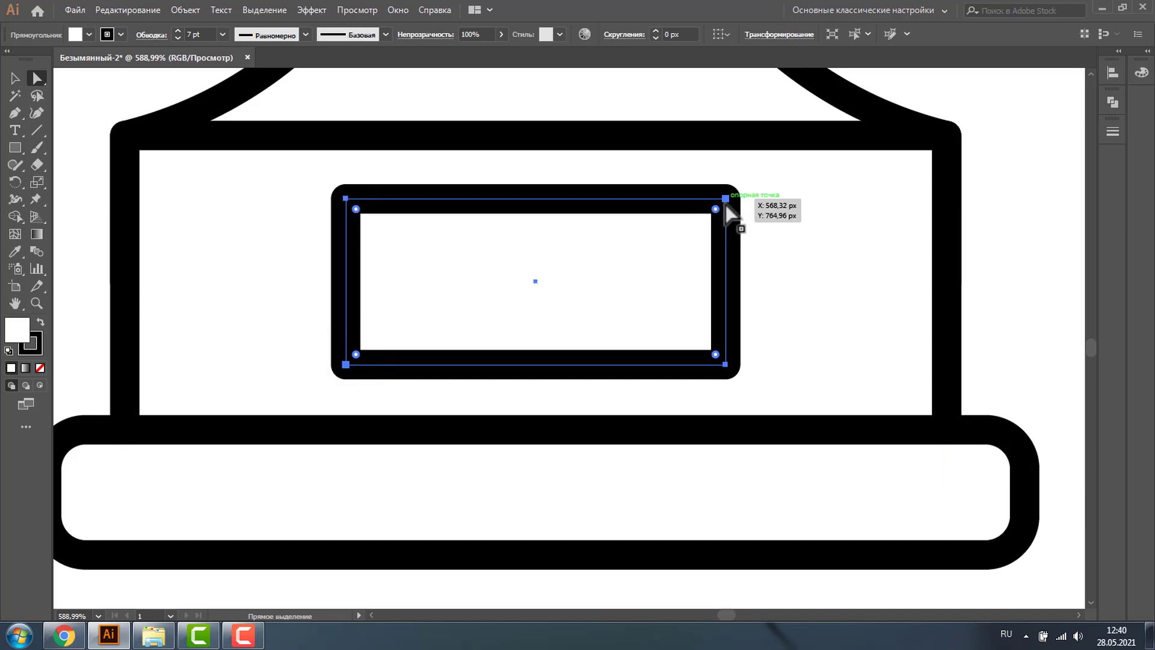
double_click(356, 210)
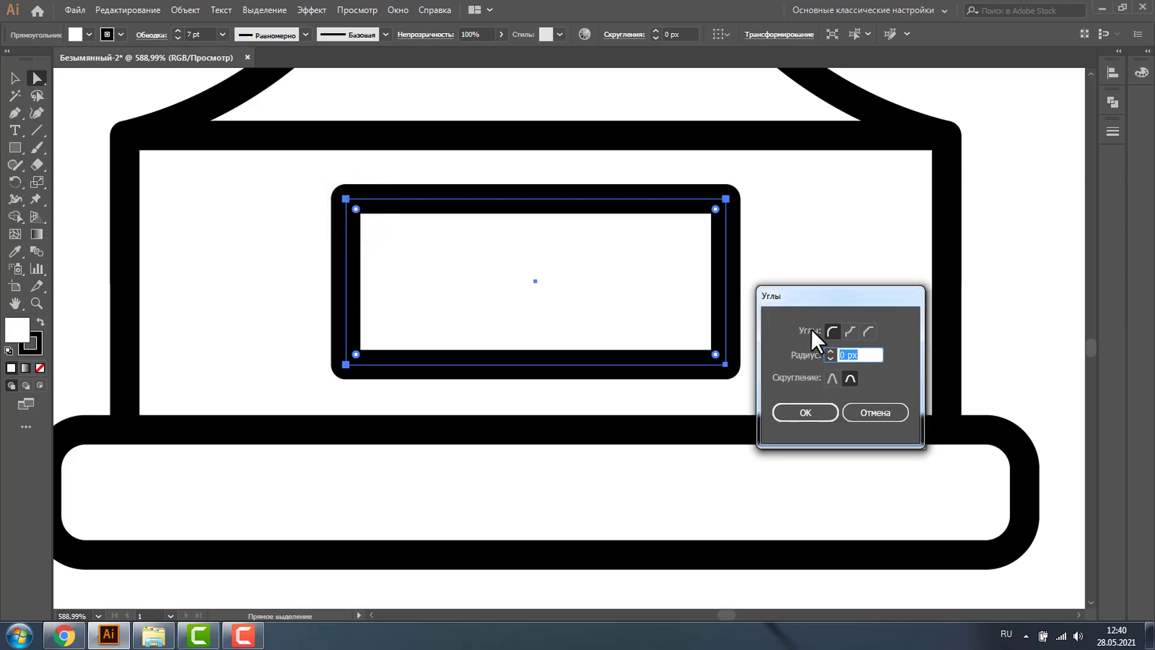
click(848, 331)
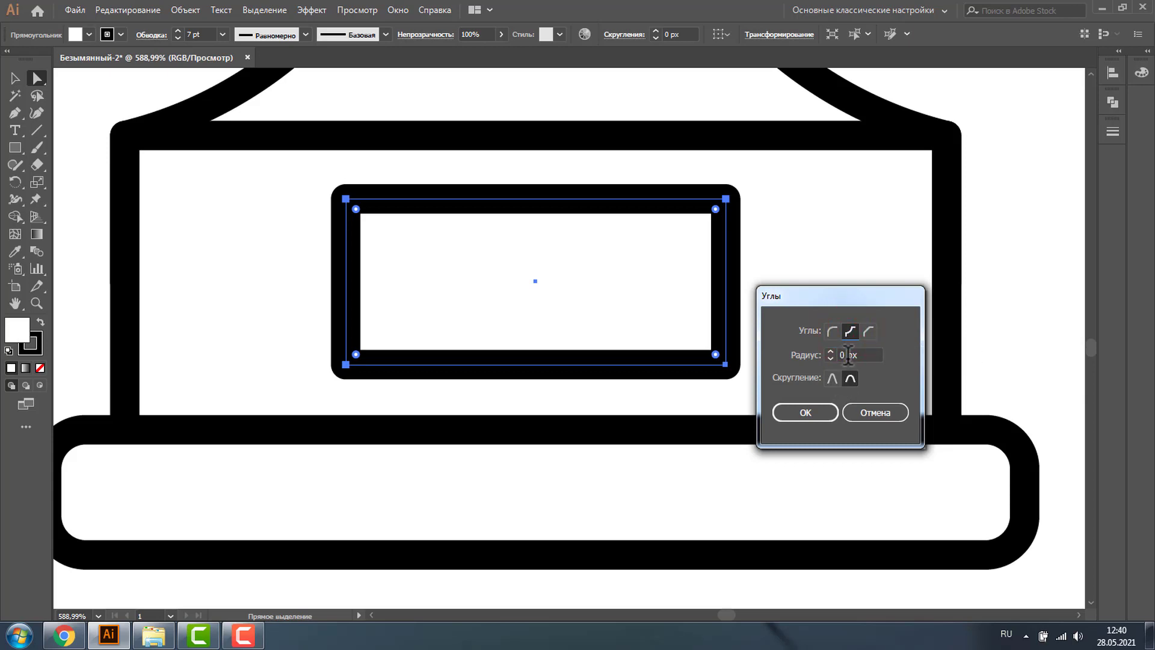
double_click(849, 356)
click(796, 411)
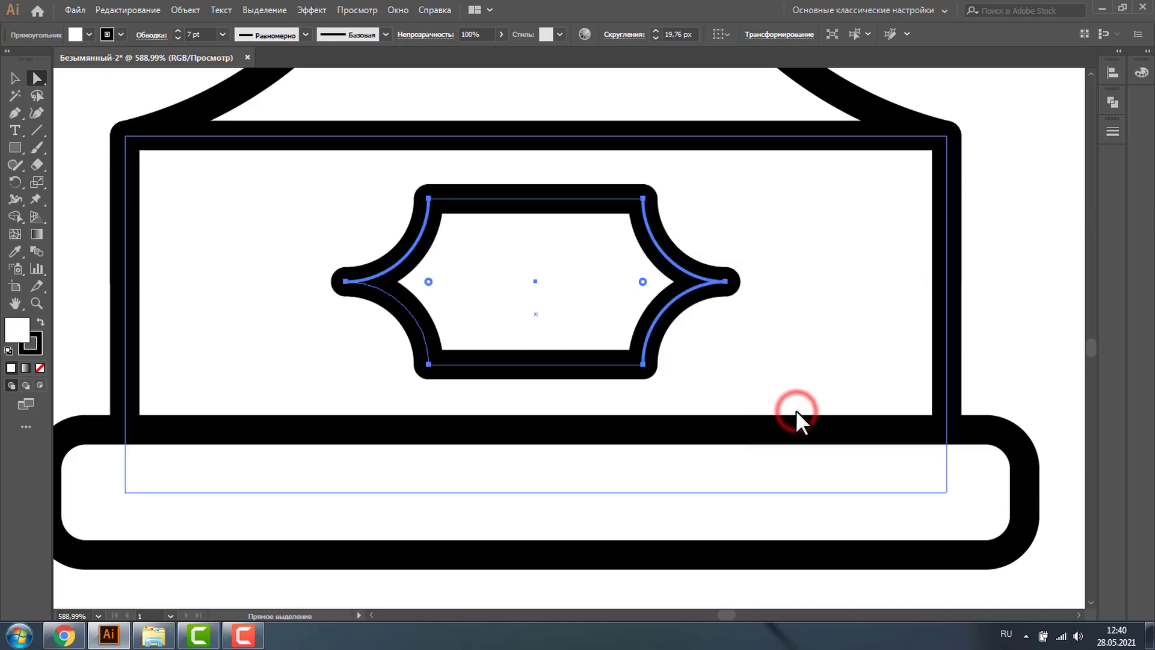
key(ctrl+z)
Step: Reapply inverted rounded corners at 10 px to all four nameplate corners
scroll(299, 253, up, 2)
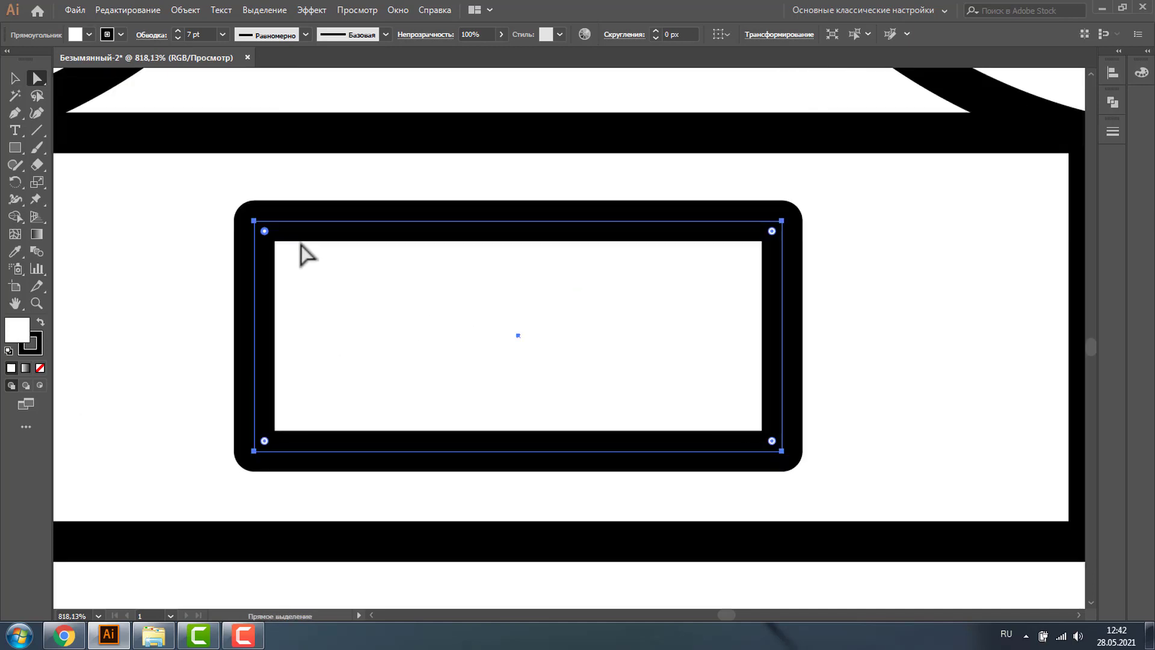
click(264, 231)
click(772, 231)
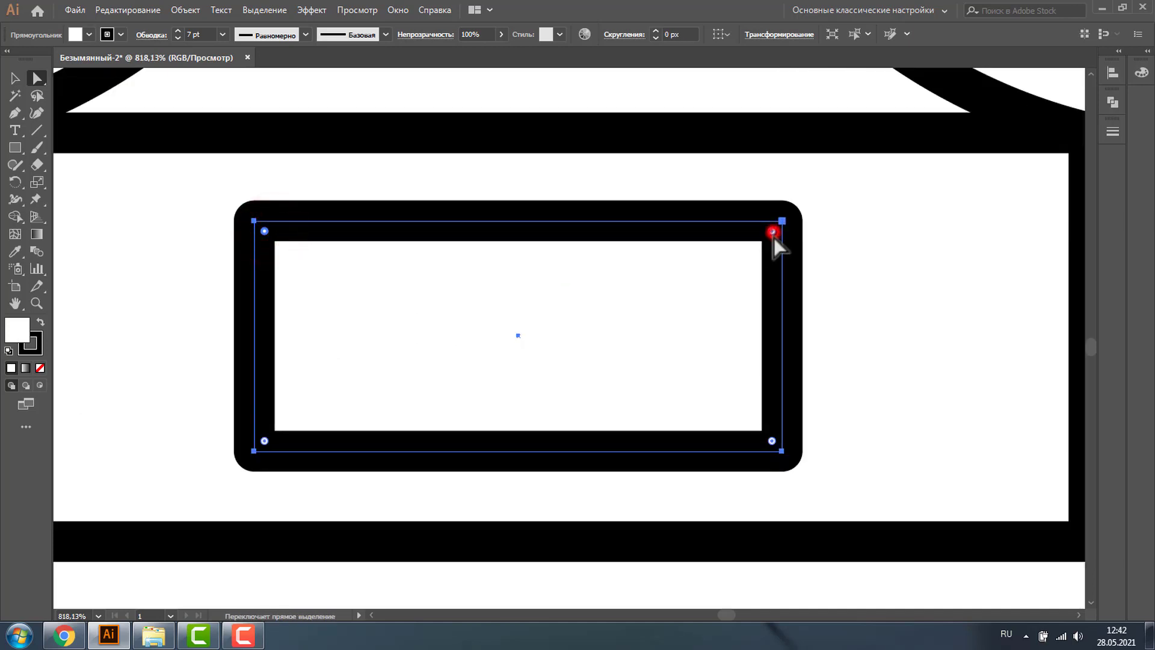
click(772, 440)
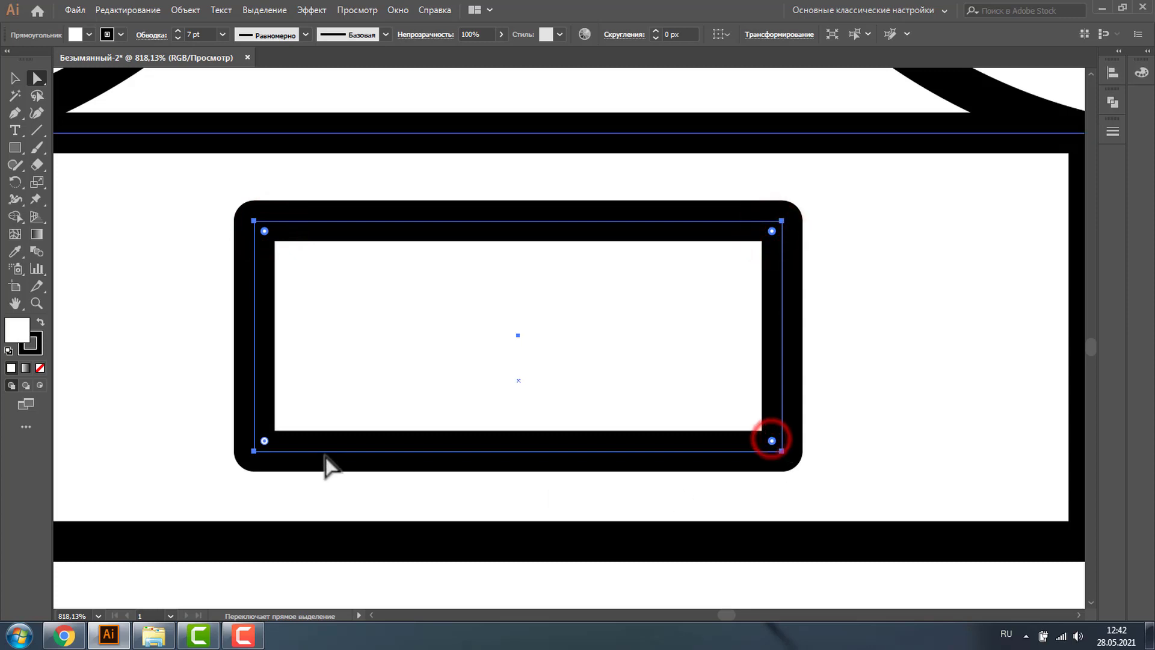
click(265, 440)
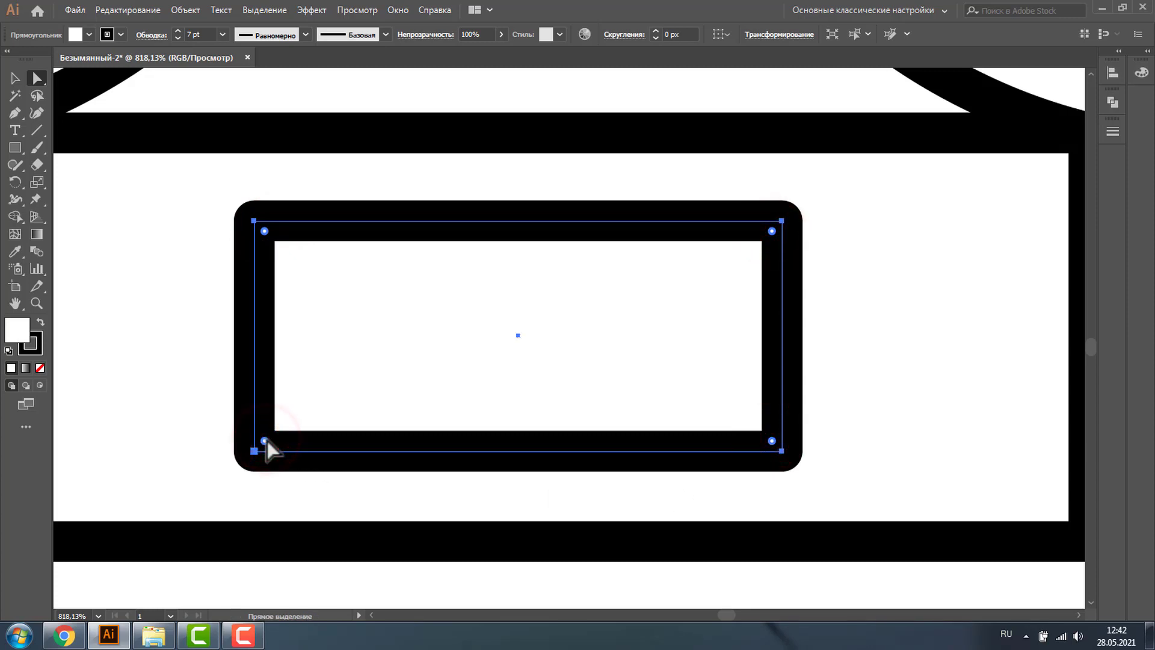
double_click(264, 440)
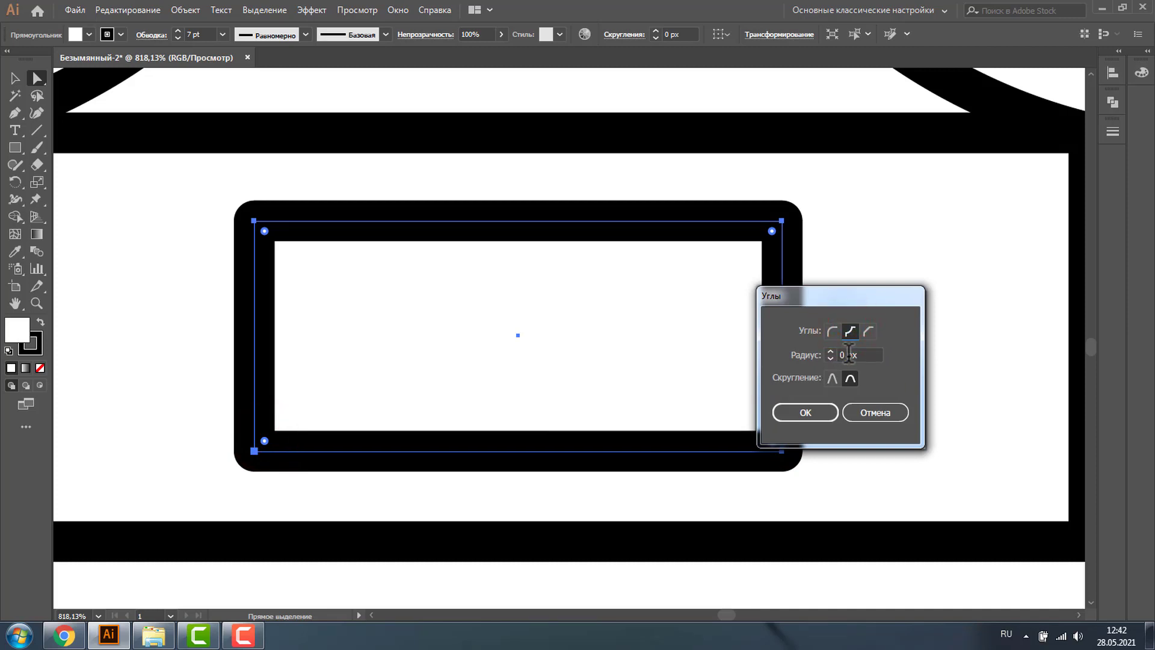
click(848, 355)
text(1)
click(805, 411)
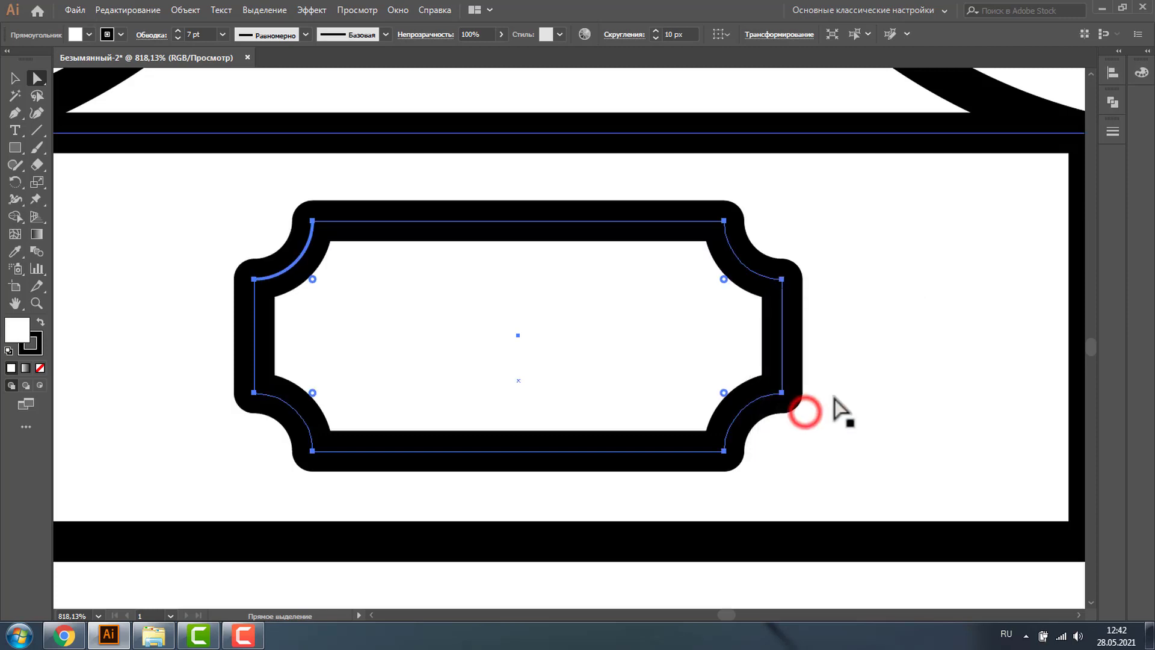
click(34, 130)
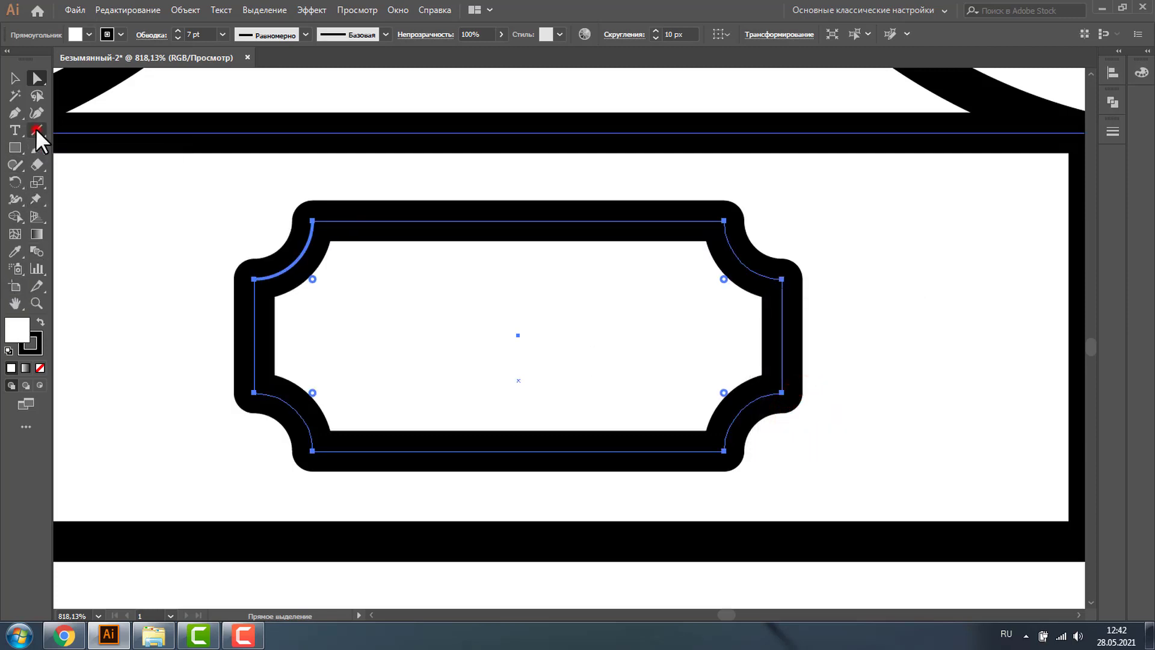
Step: Draw a horizontal line across the upper nameplate and duplicate it just below
click(520, 299)
drag(519, 299, 646, 299)
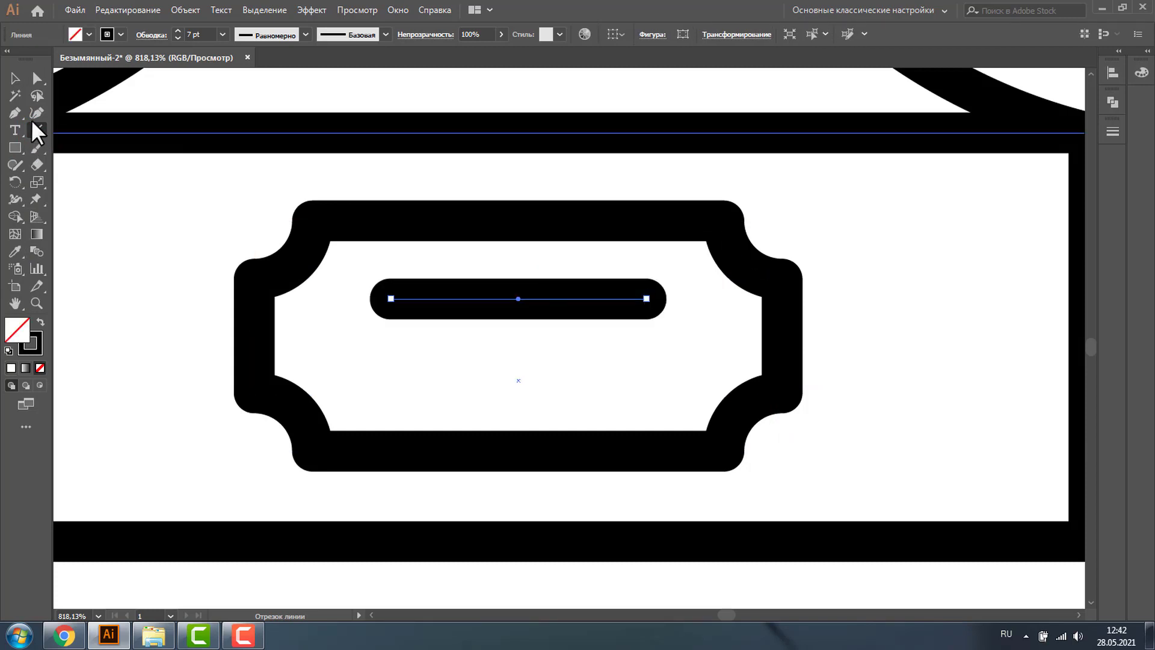
click(15, 78)
drag(536, 299, 532, 368)
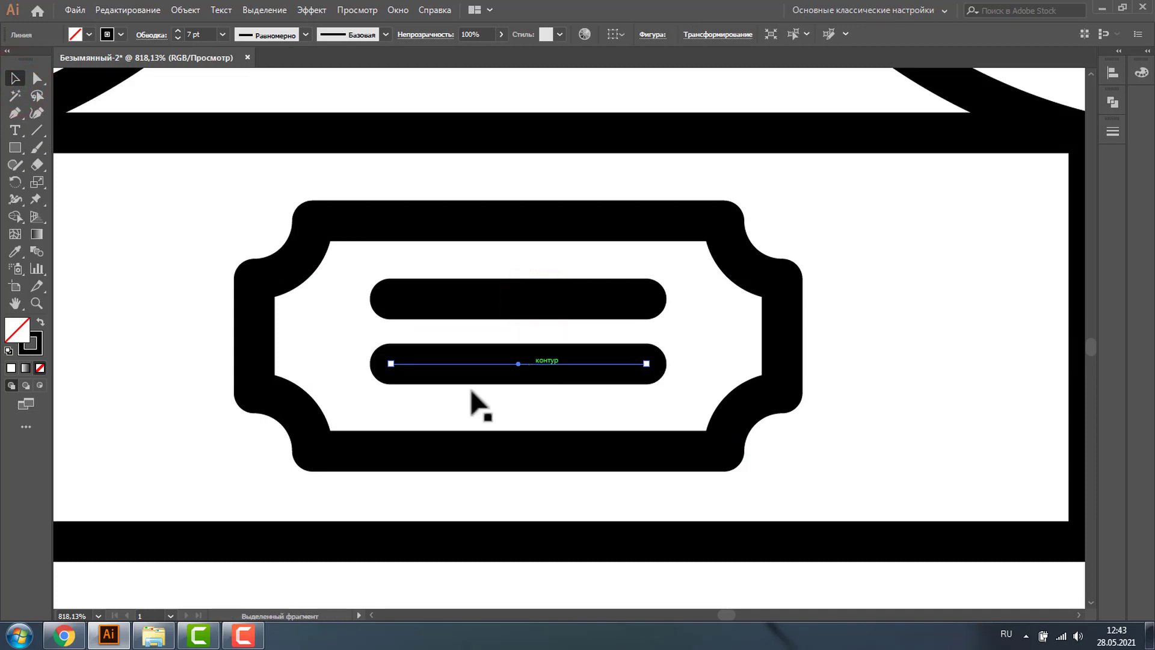
click(36, 304)
alt+click(614, 265)
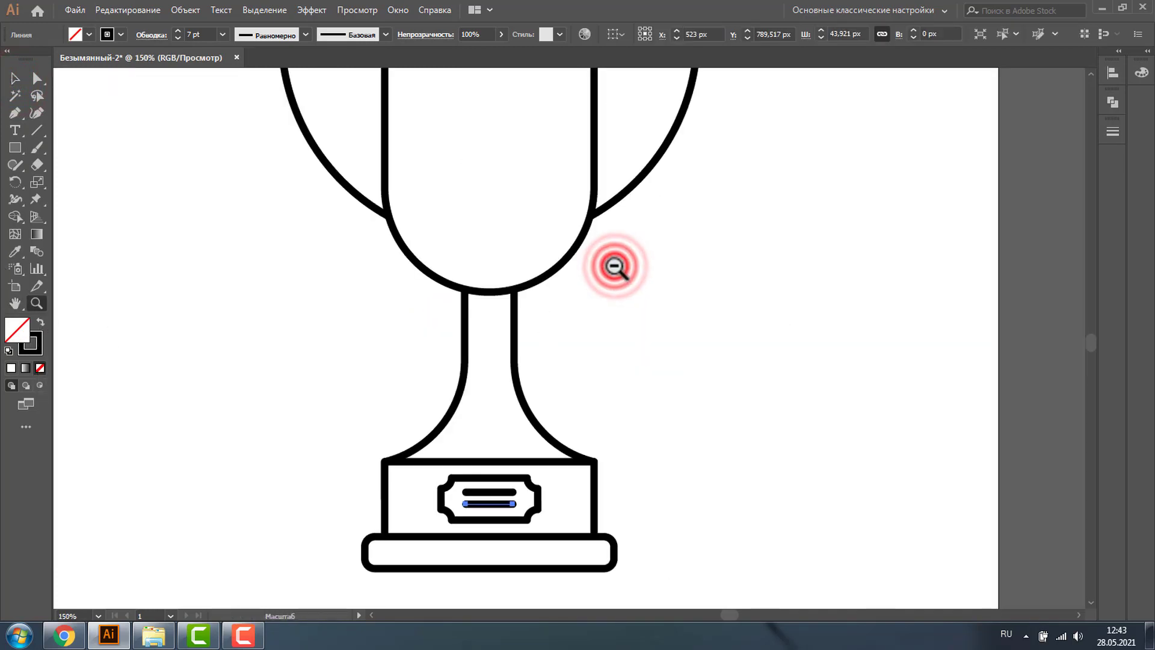
Step: Draw a star on the upper cup body and nudge it slightly lower
click(15, 78)
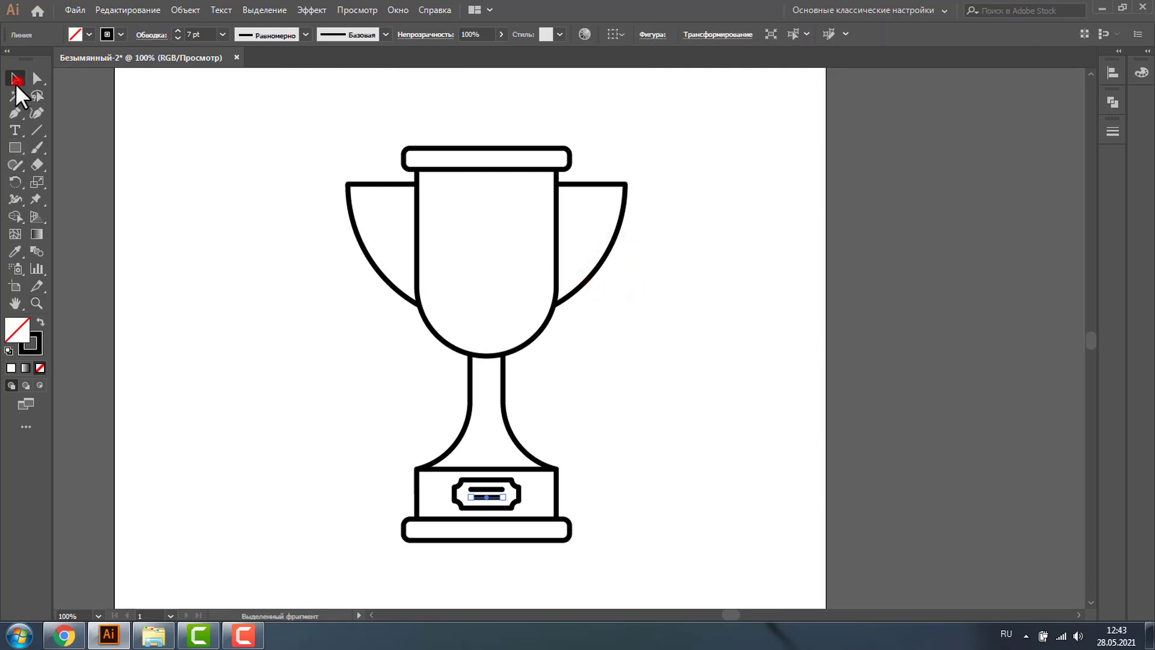
drag(15, 145, 106, 209)
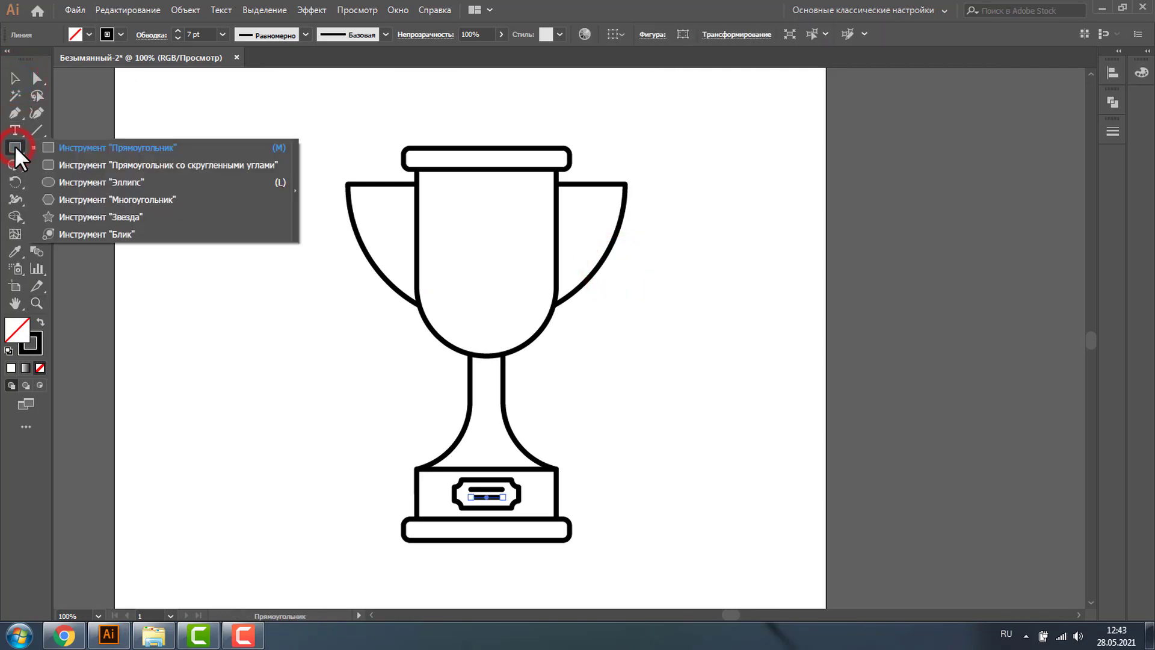
click(106, 216)
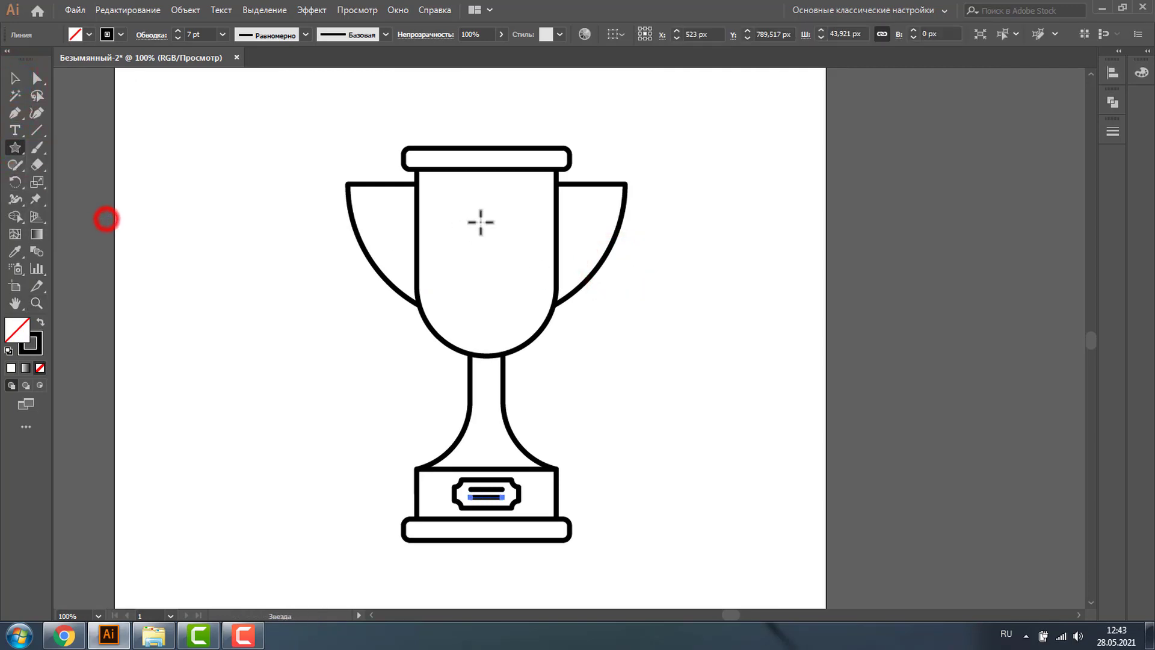
drag(486, 214, 520, 236)
click(15, 78)
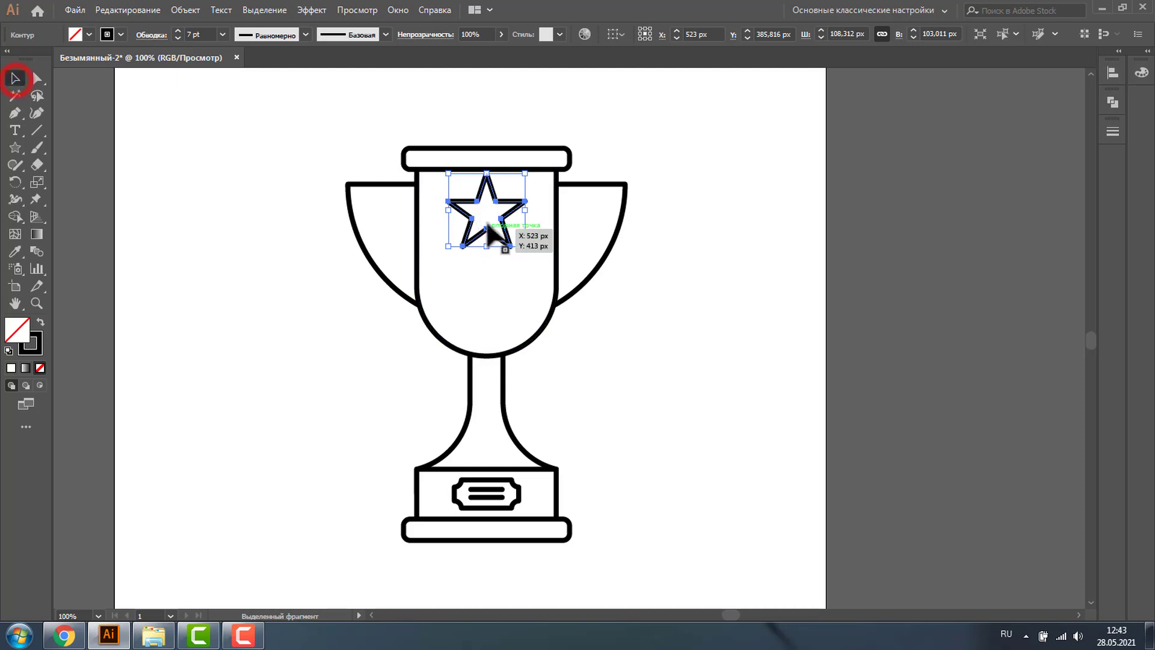
drag(493, 192, 494, 224)
Step: Round the star's points to about 2.1 px with the corner widget
click(28, 297)
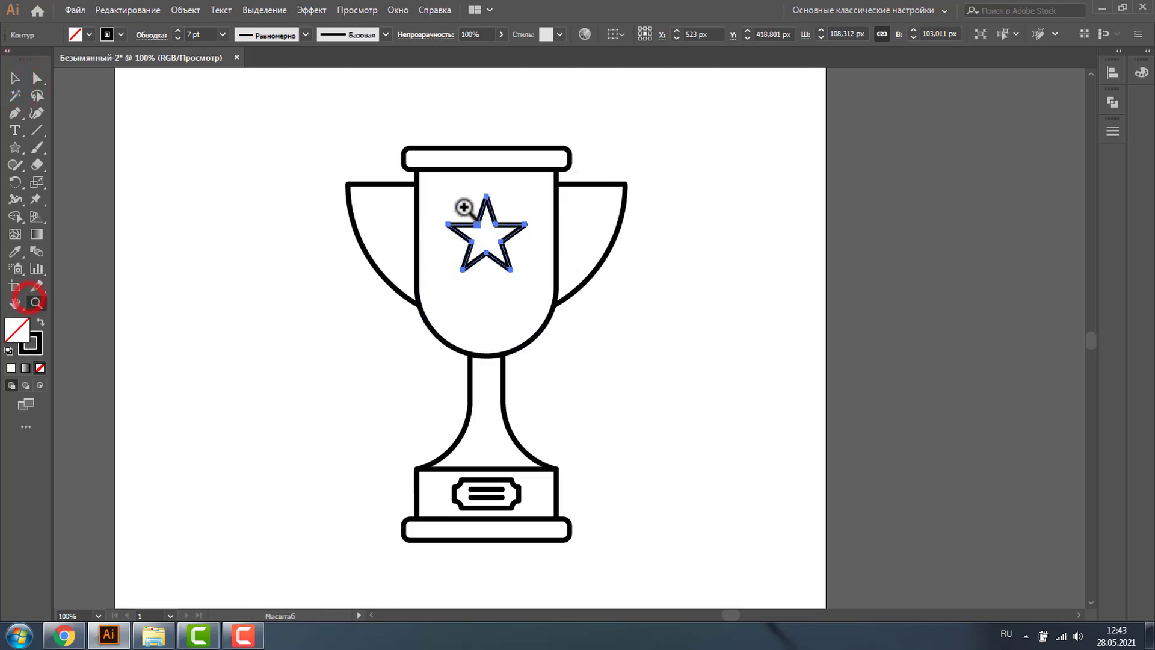
drag(408, 168, 645, 323)
drag(630, 464, 314, 203)
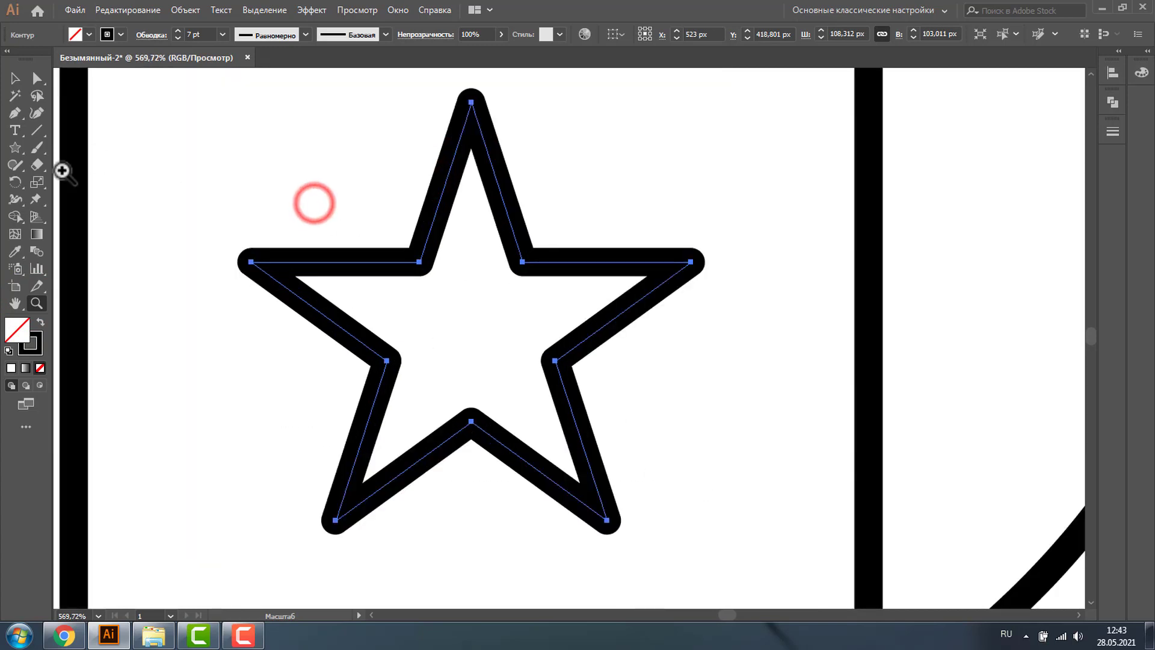
click(36, 78)
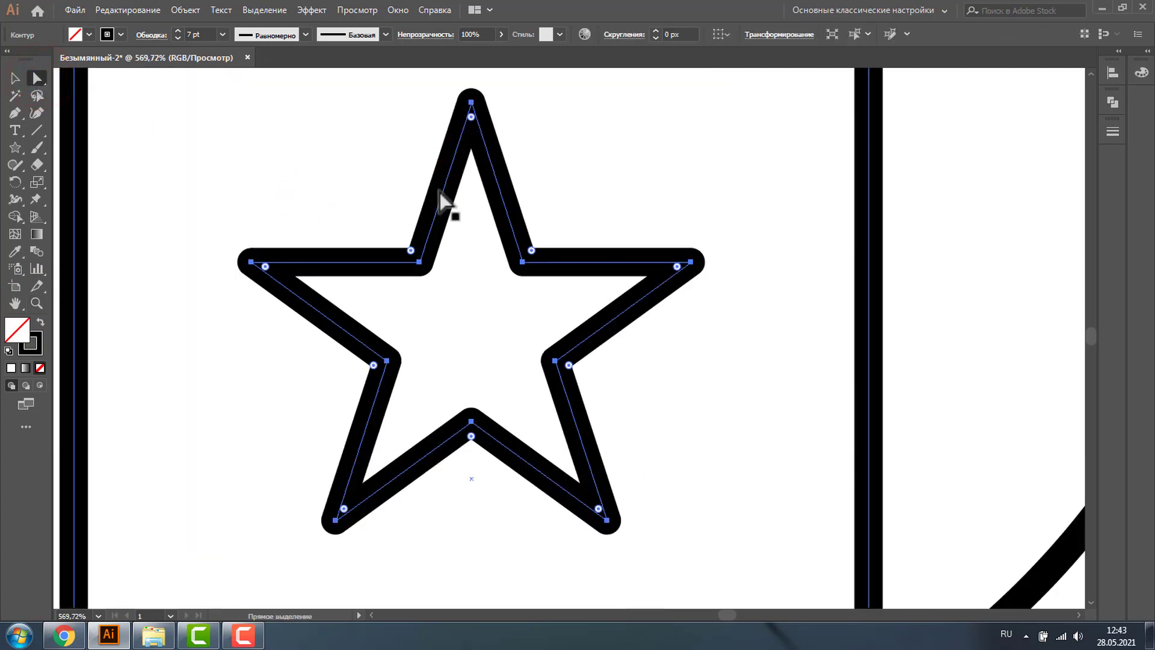
click(471, 103)
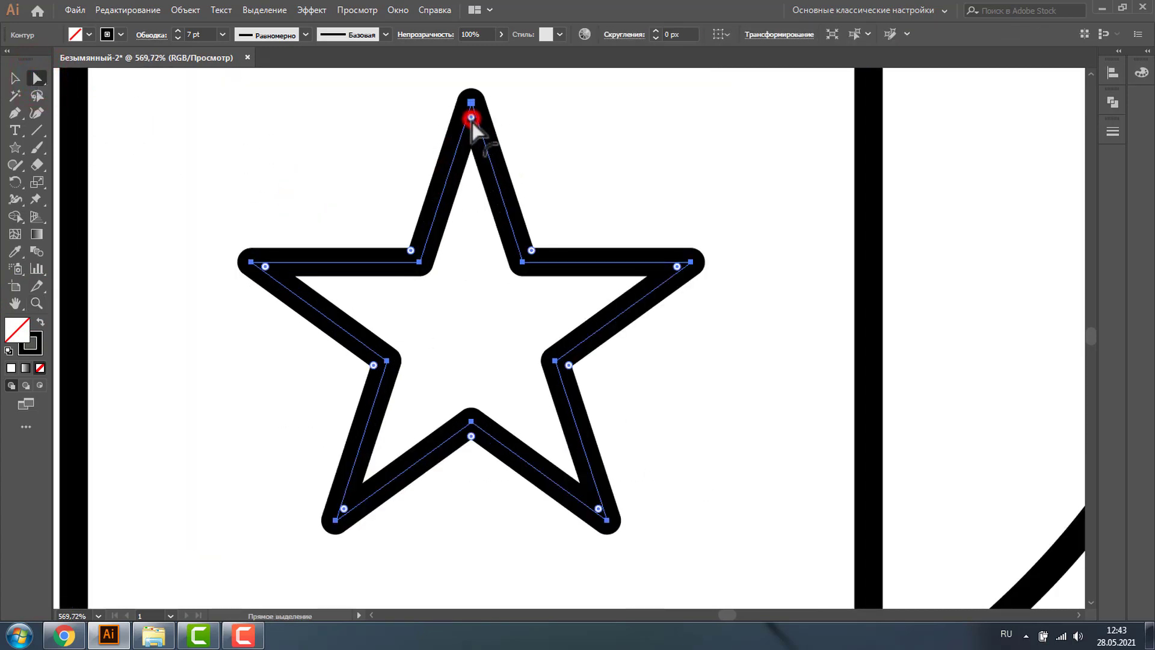
drag(472, 122, 472, 133)
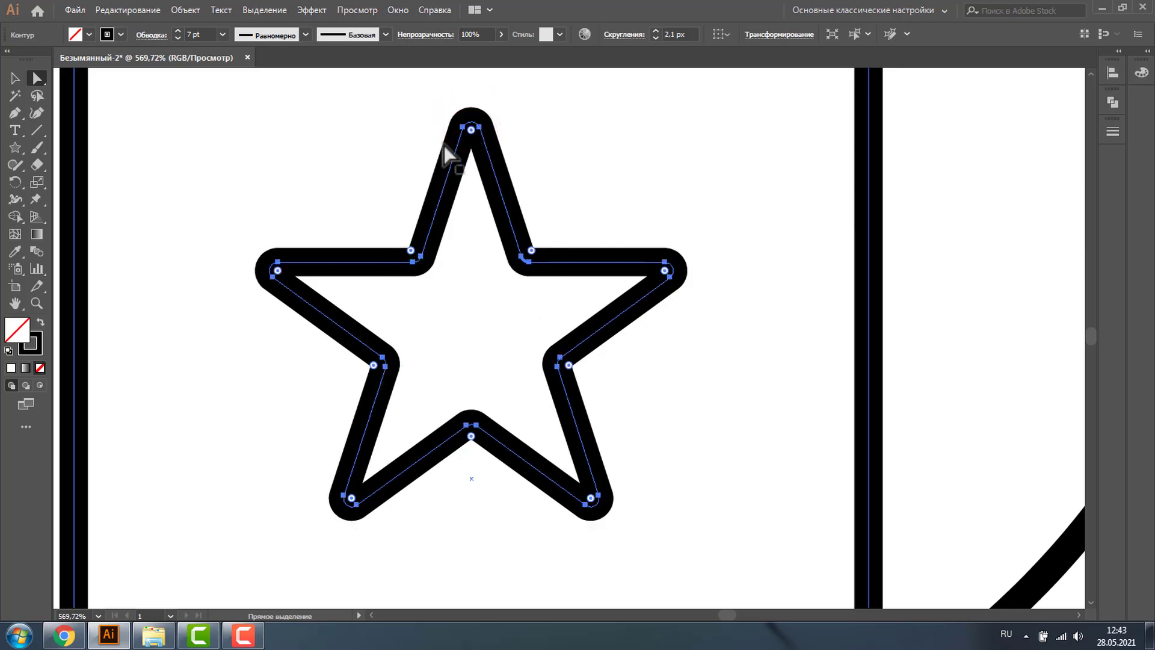
key(ctrl+0)
Step: Marquee-select all trophy parts and group them
key(v)
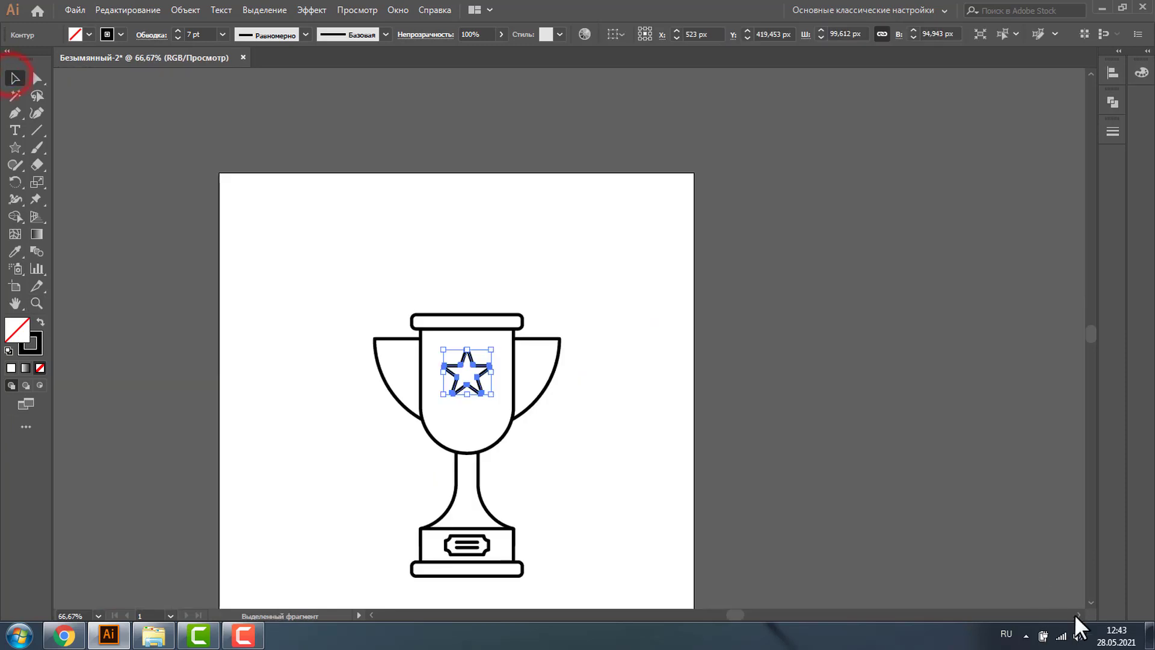
click(1091, 602)
click(598, 428)
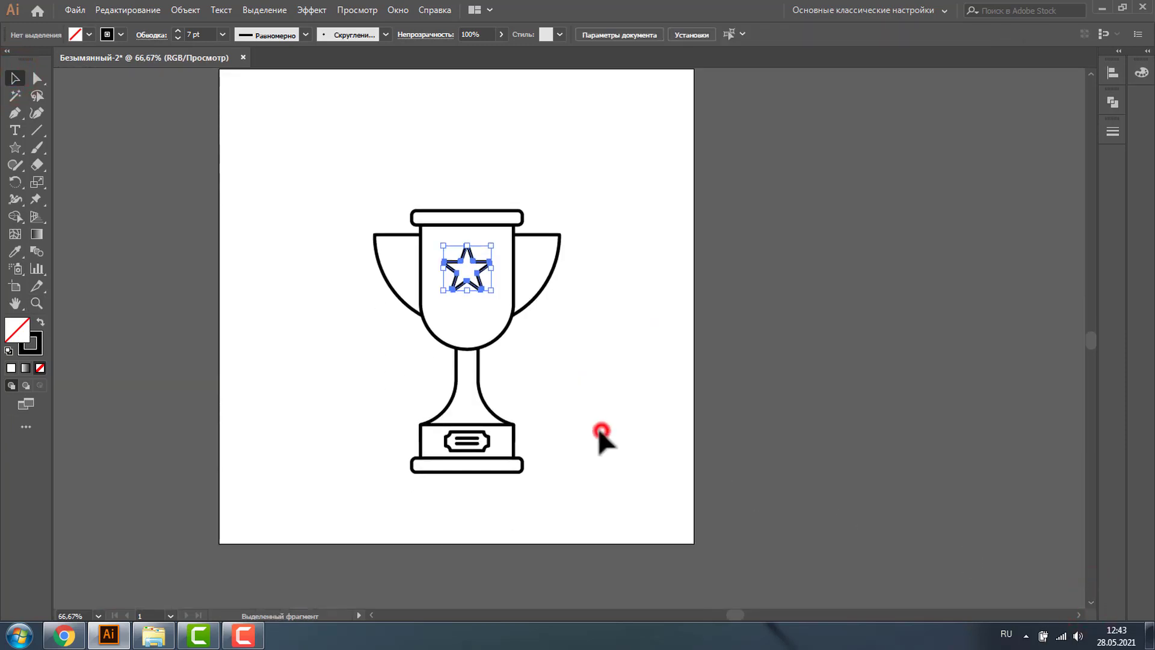
drag(311, 183, 663, 508)
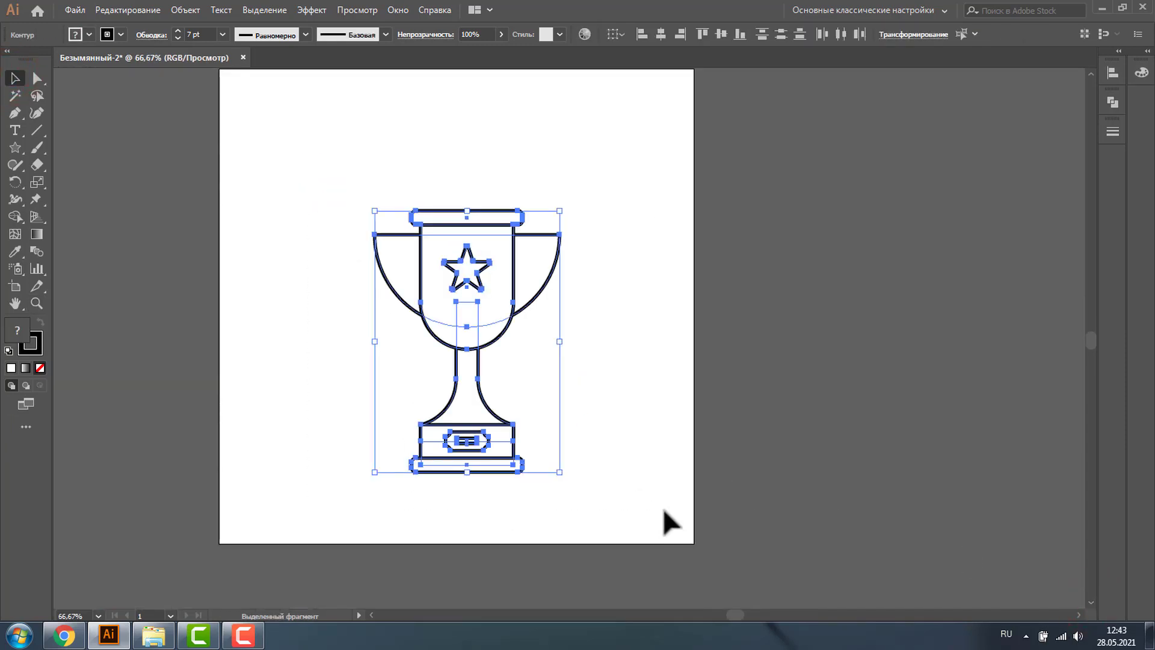
key(ctrl+g)
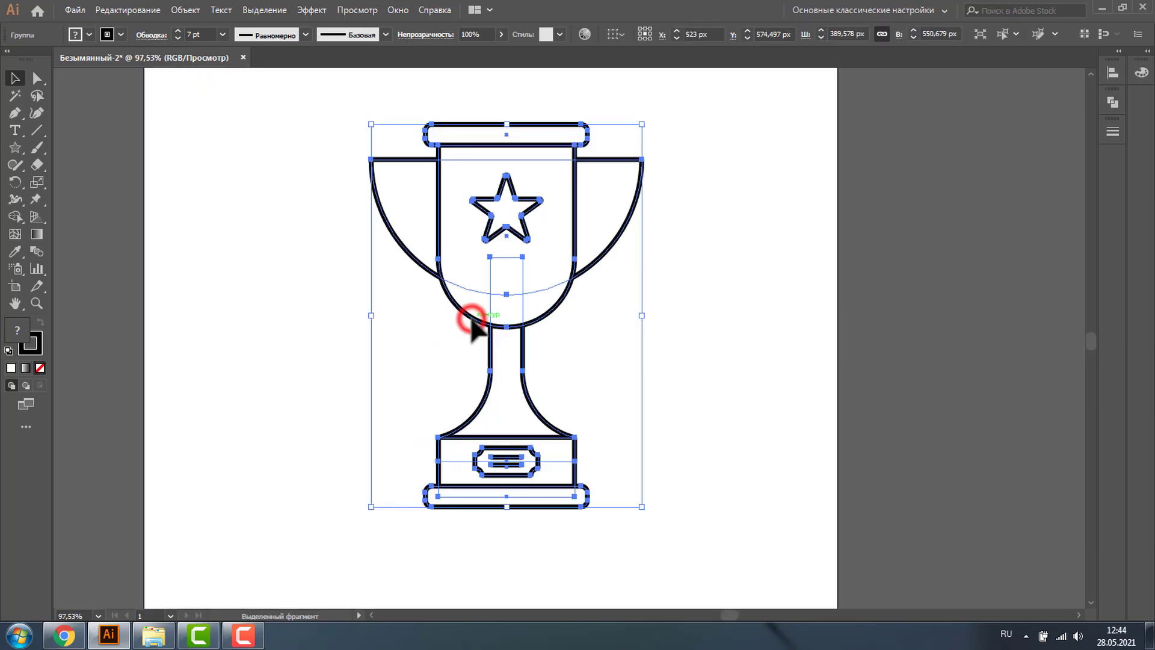
scroll(472, 321, up, 2)
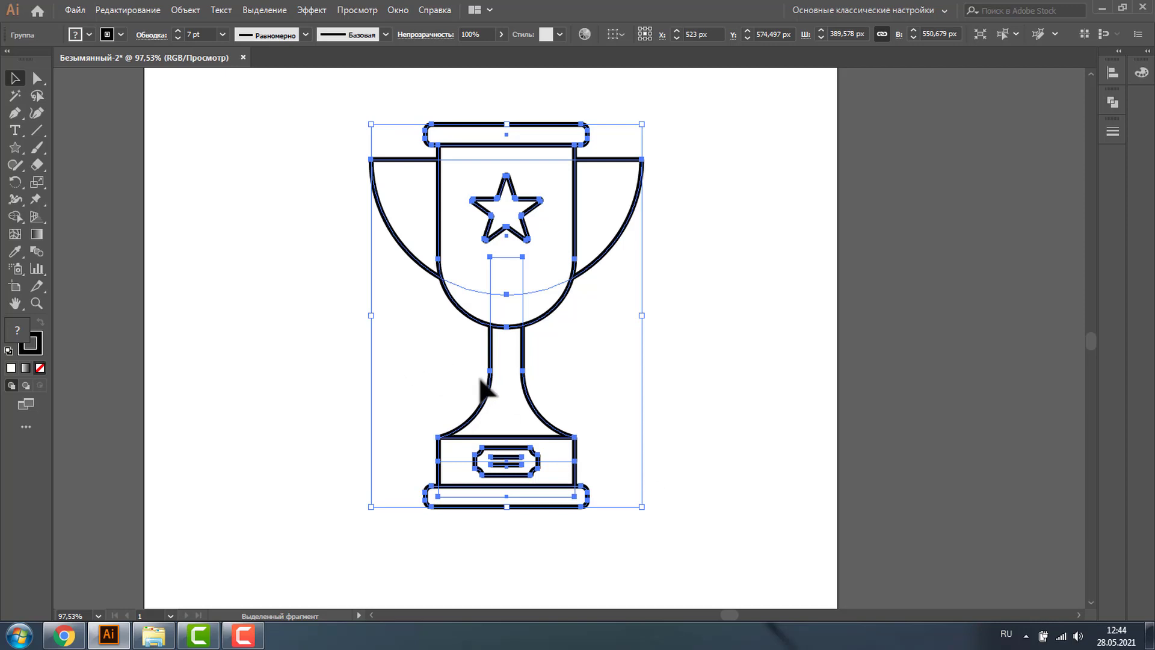
Step: Inside the group, move the stem and base up about 32 px
double_click(493, 352)
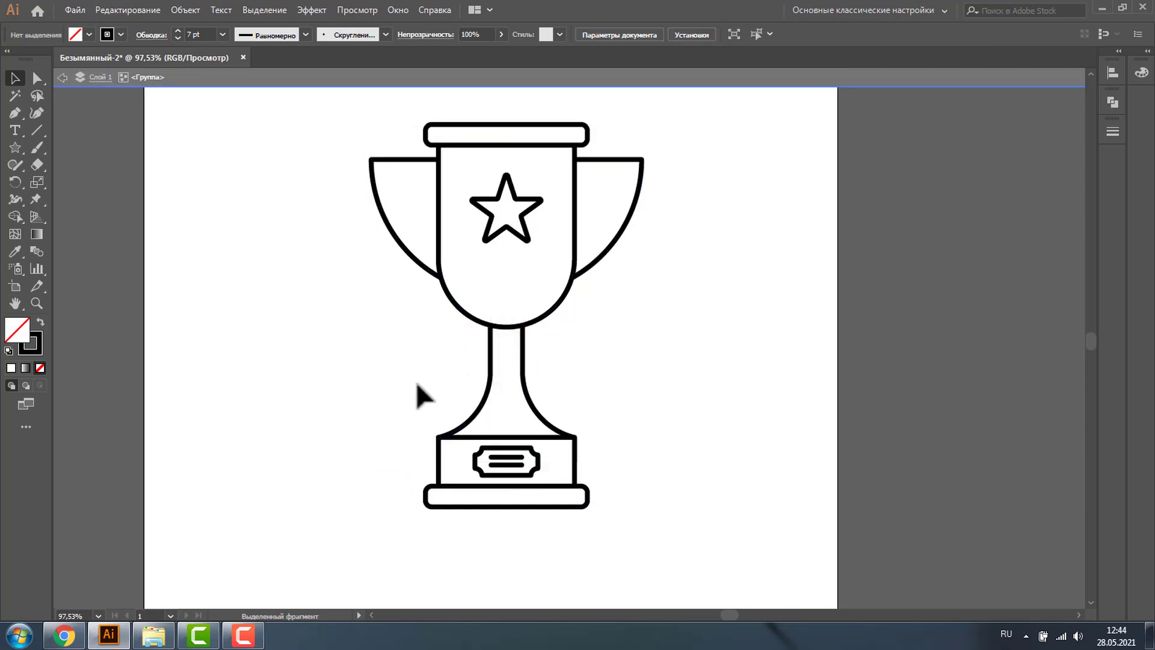
drag(330, 381, 686, 555)
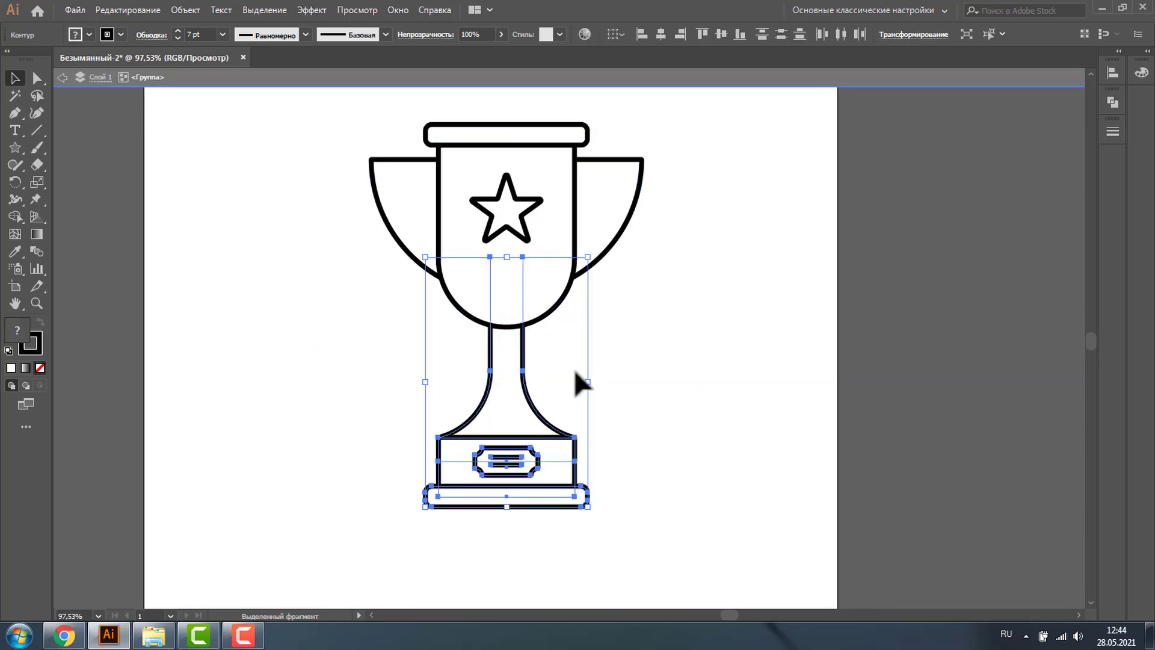
drag(523, 356, 525, 342)
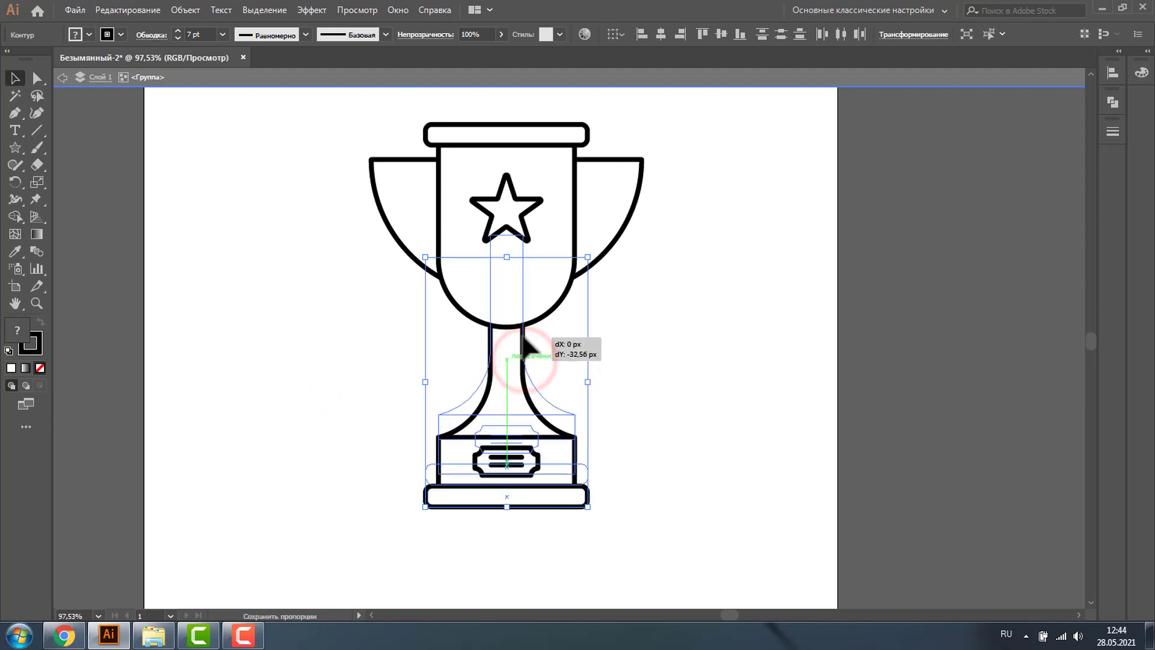
click(679, 366)
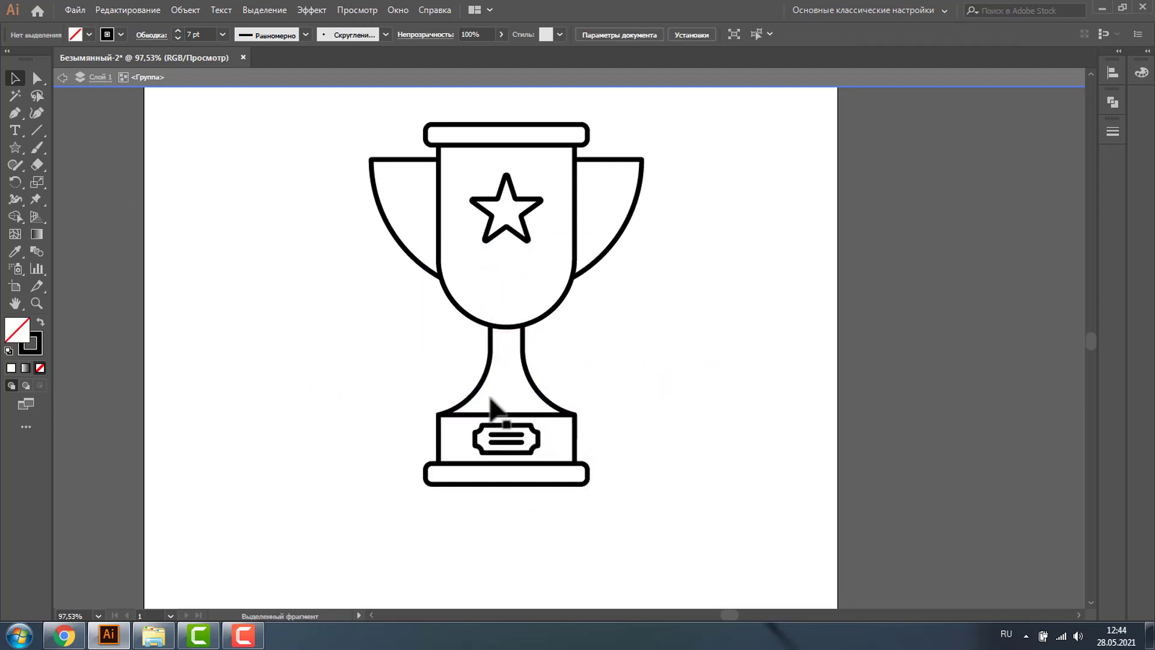
double_click(662, 333)
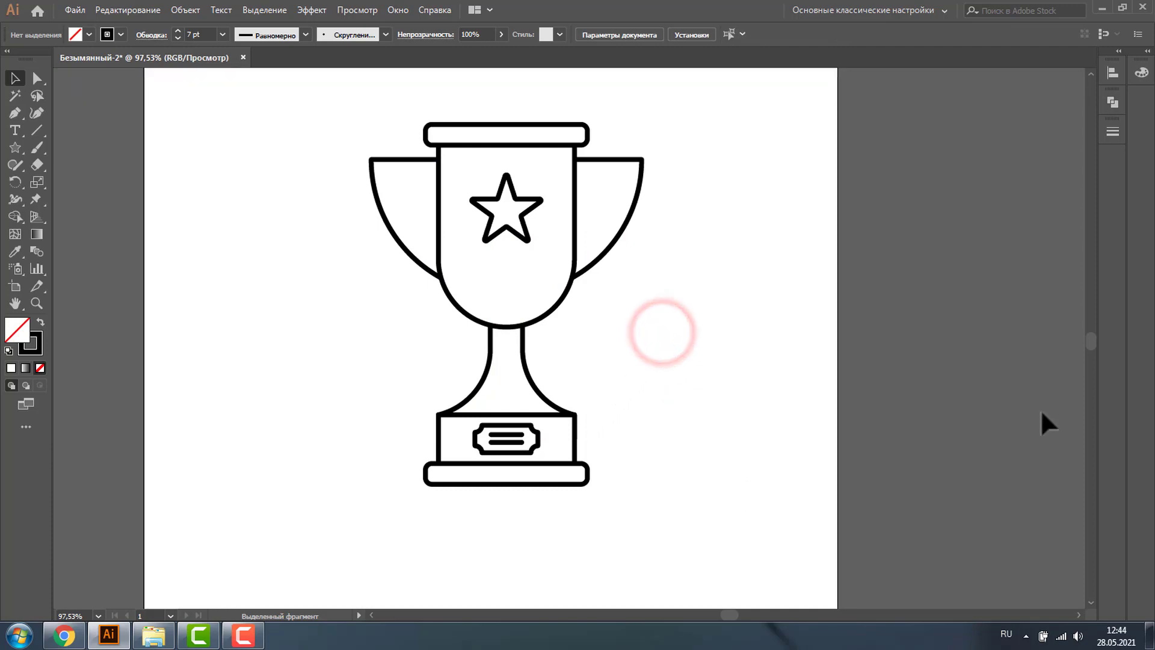
click(1089, 73)
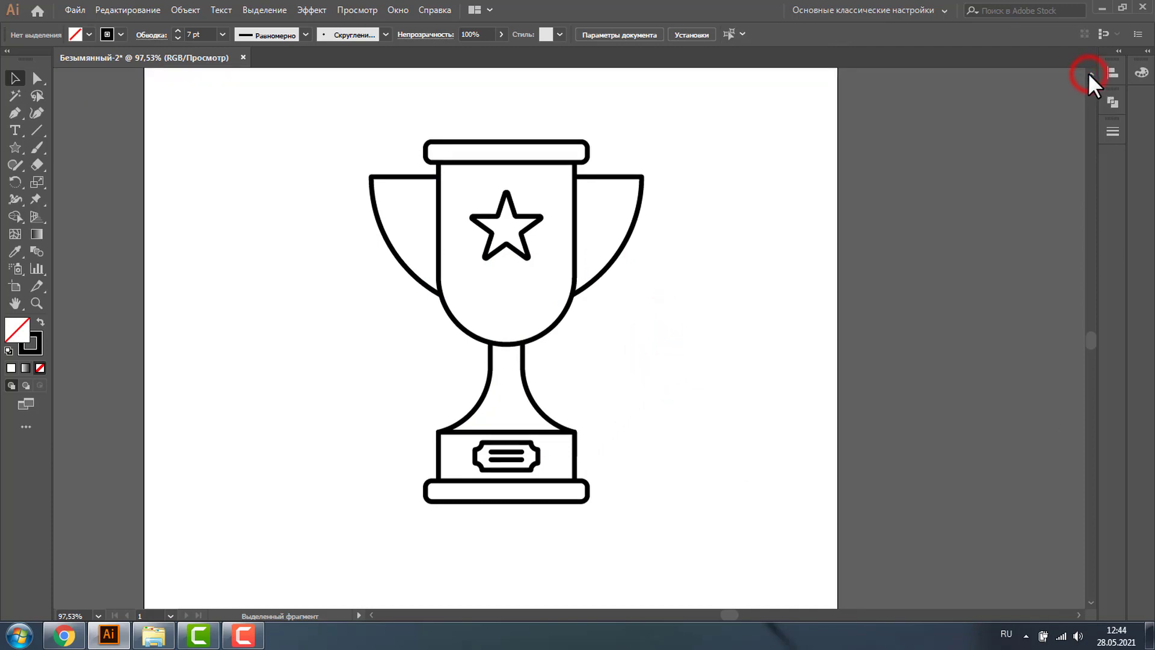